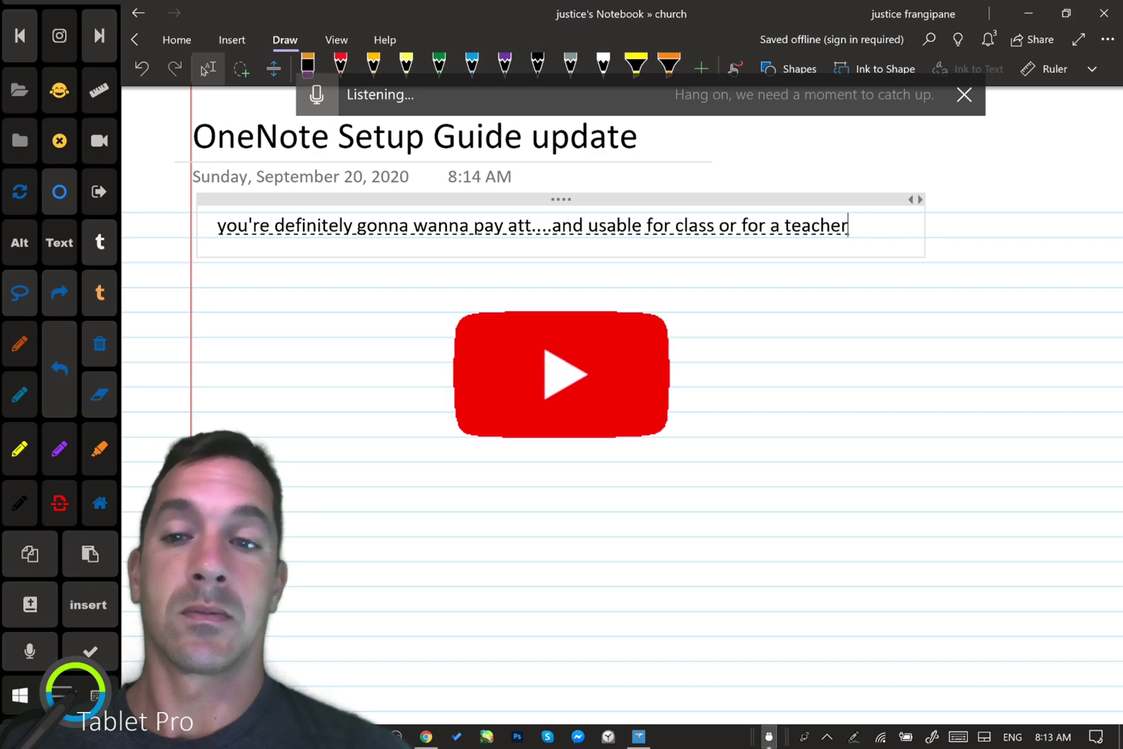
- Preview how the current page prints with Microsoft Print to PDF in portrait, inspect the ruled lines closely, and close the preview without printing
click(1108, 39)
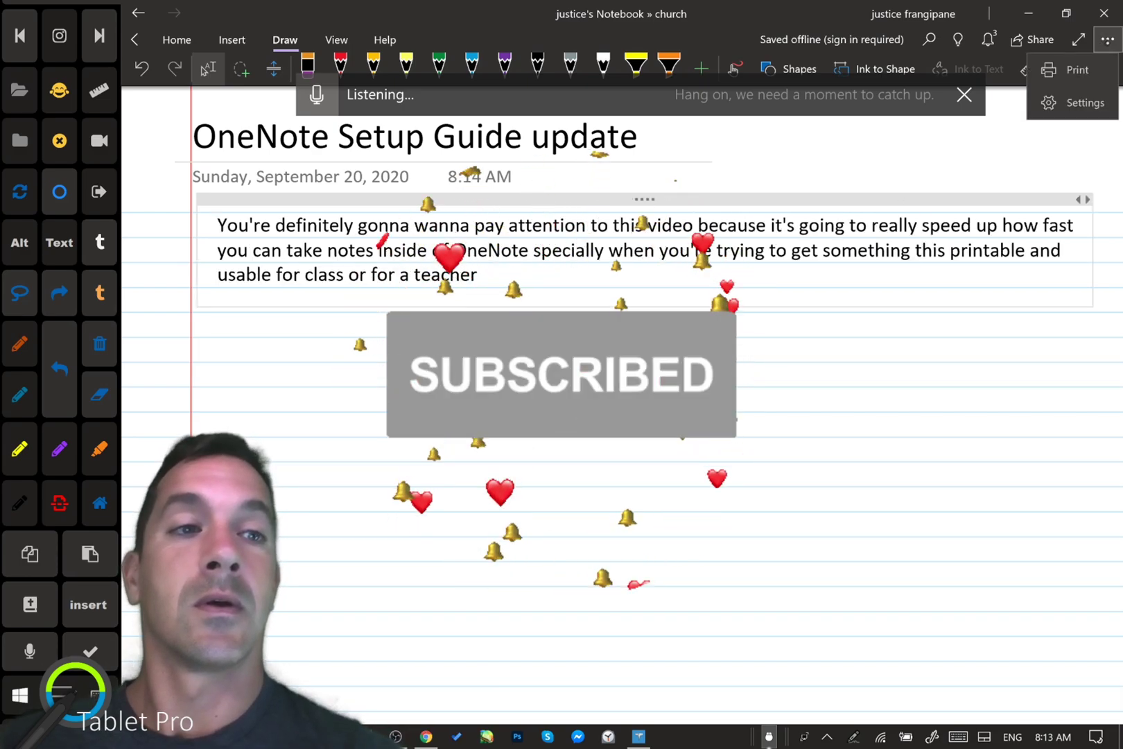
click(1079, 69)
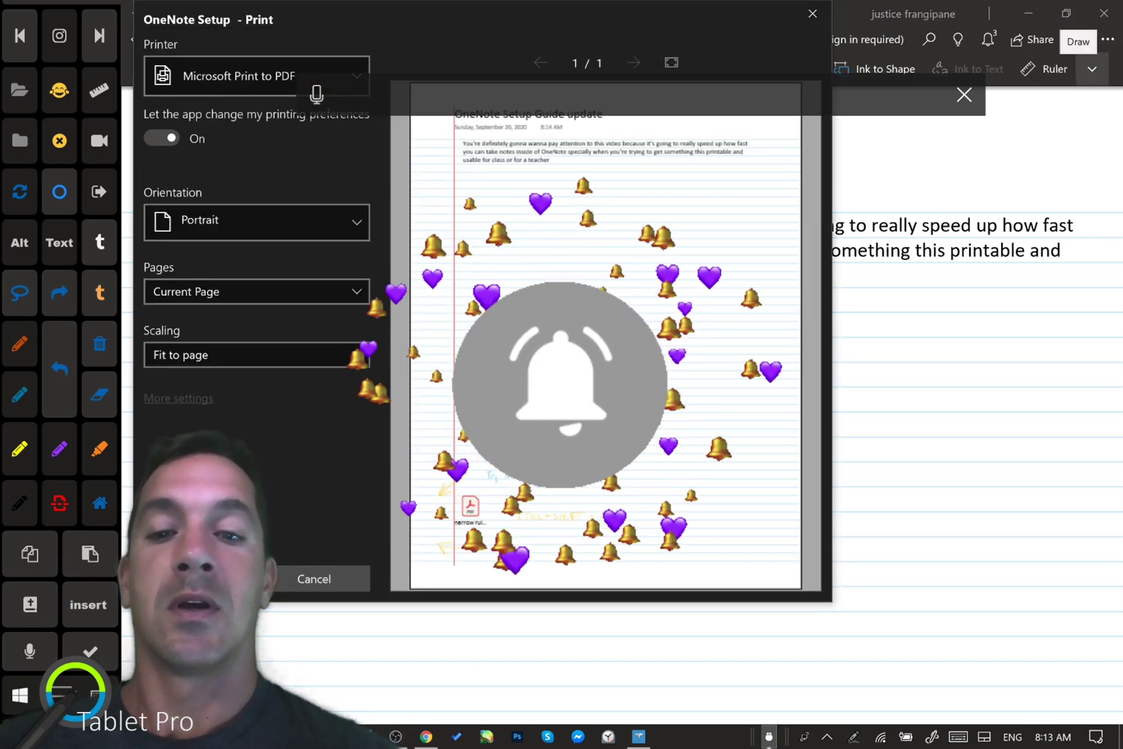
scroll(646, 214, up, 5)
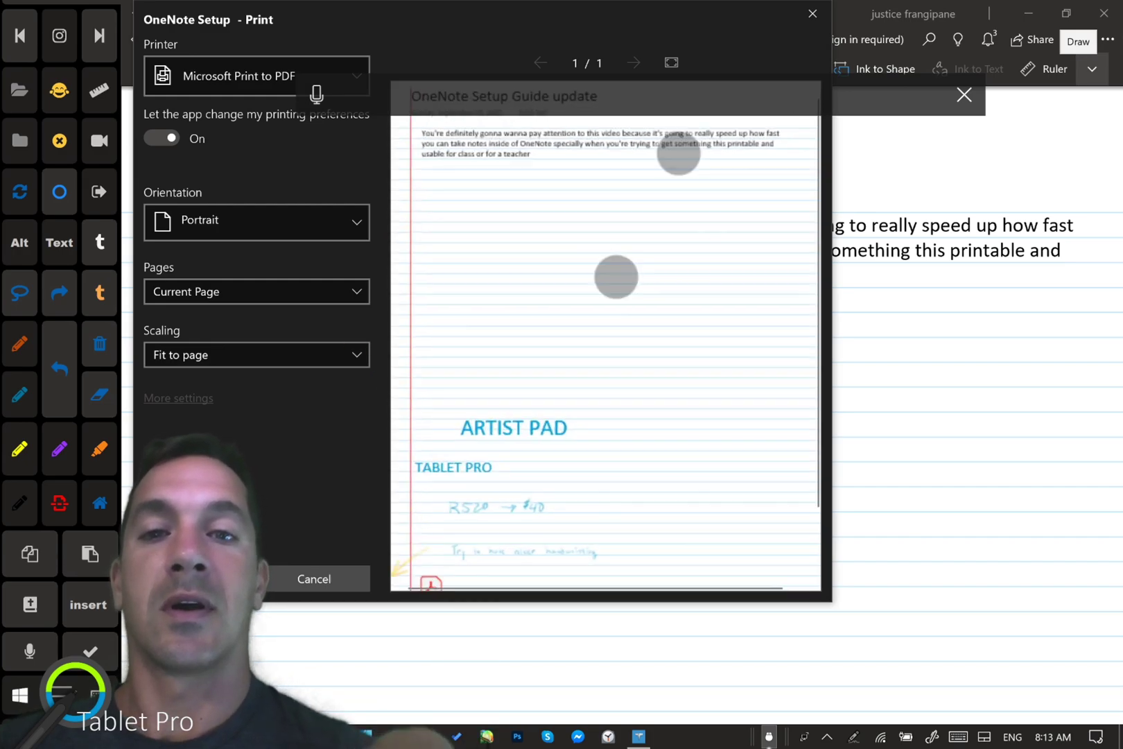
scroll(722, 388, down, 5)
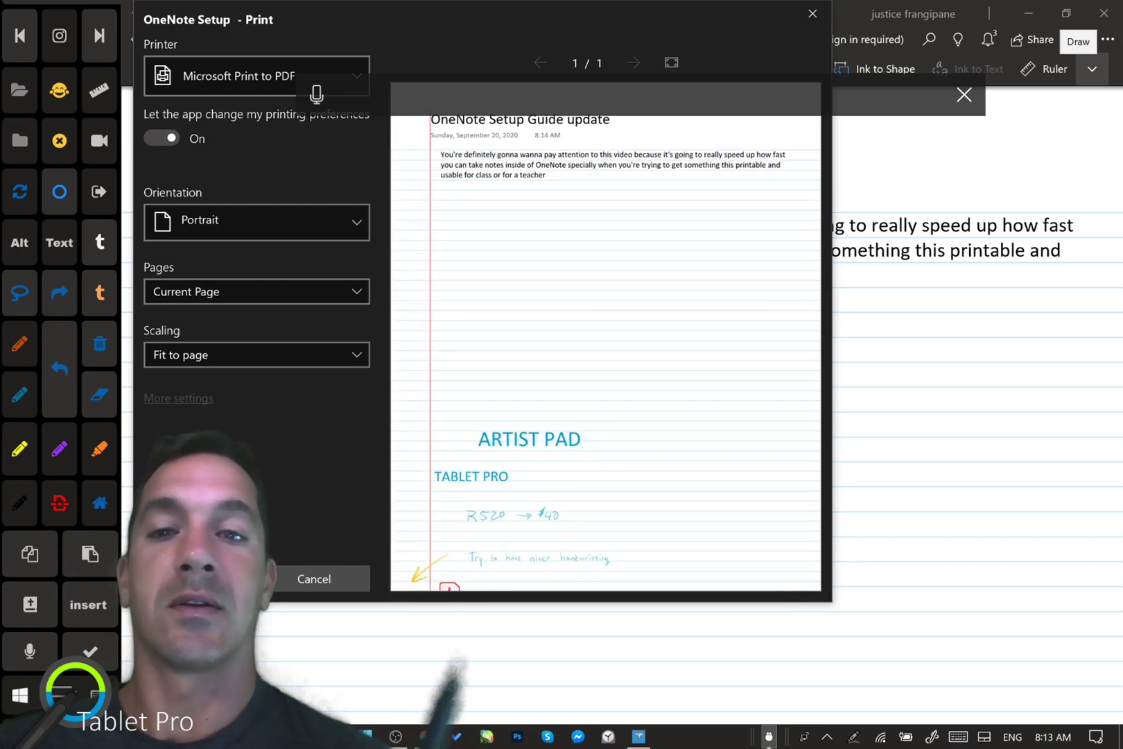
click(810, 15)
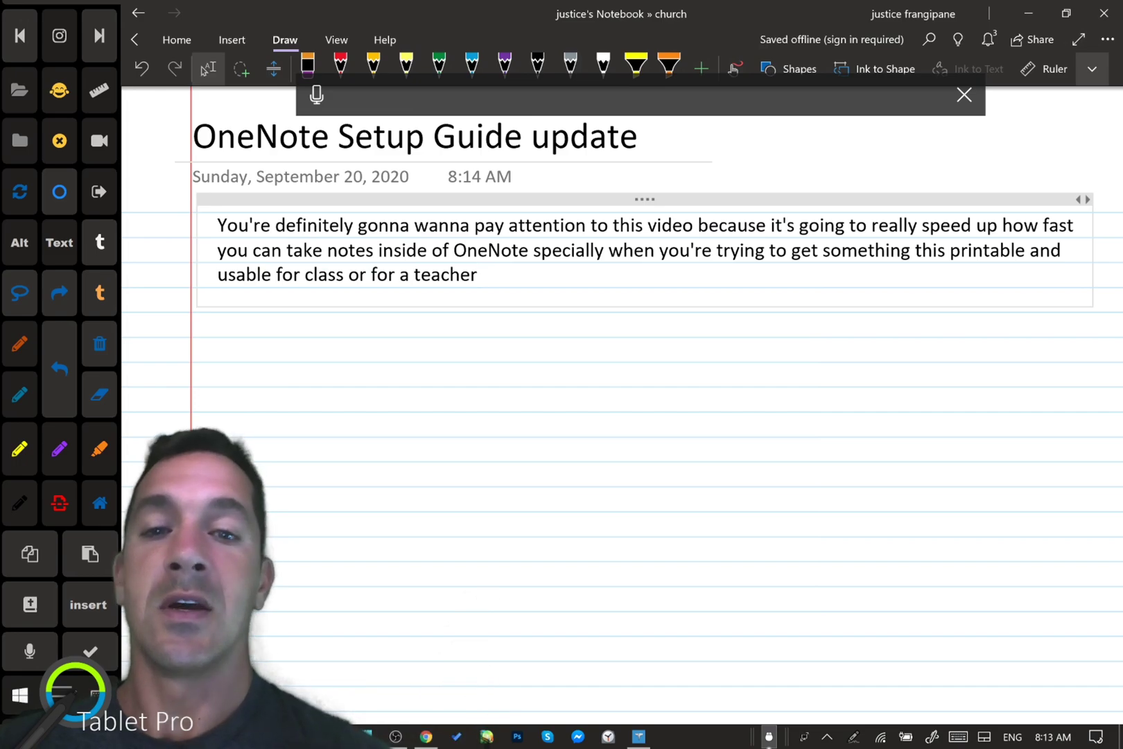
- Move the dictated paragraph down by two rule lines and deselect it
drag(645, 212, 644, 261)
click(647, 406)
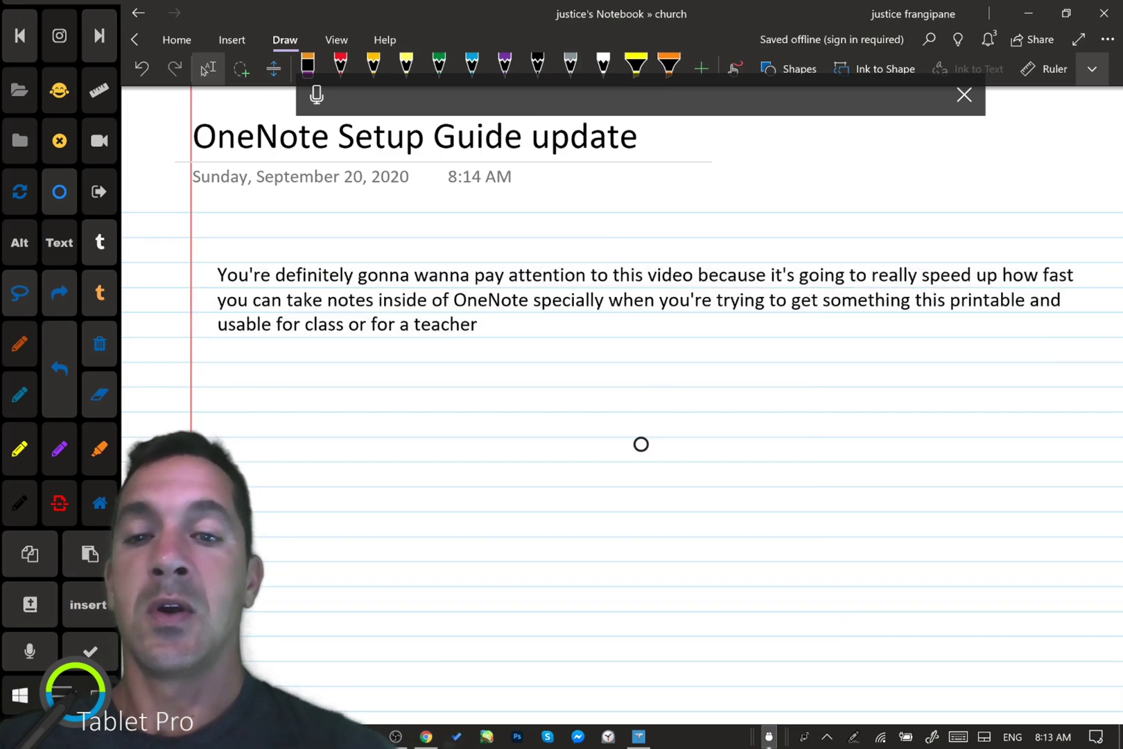
- Handwrite "Handwritten text" with the light blue pen on the ruled lines beneath the paragraph
scroll(675, 330, up, 5)
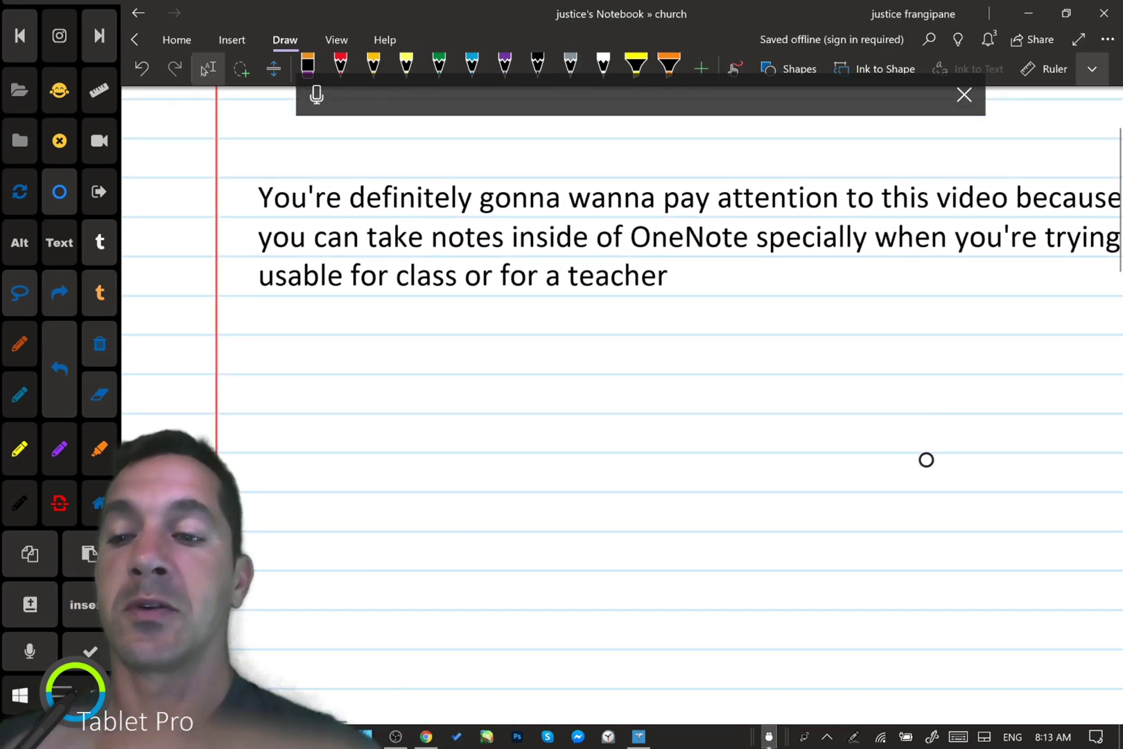
click(473, 67)
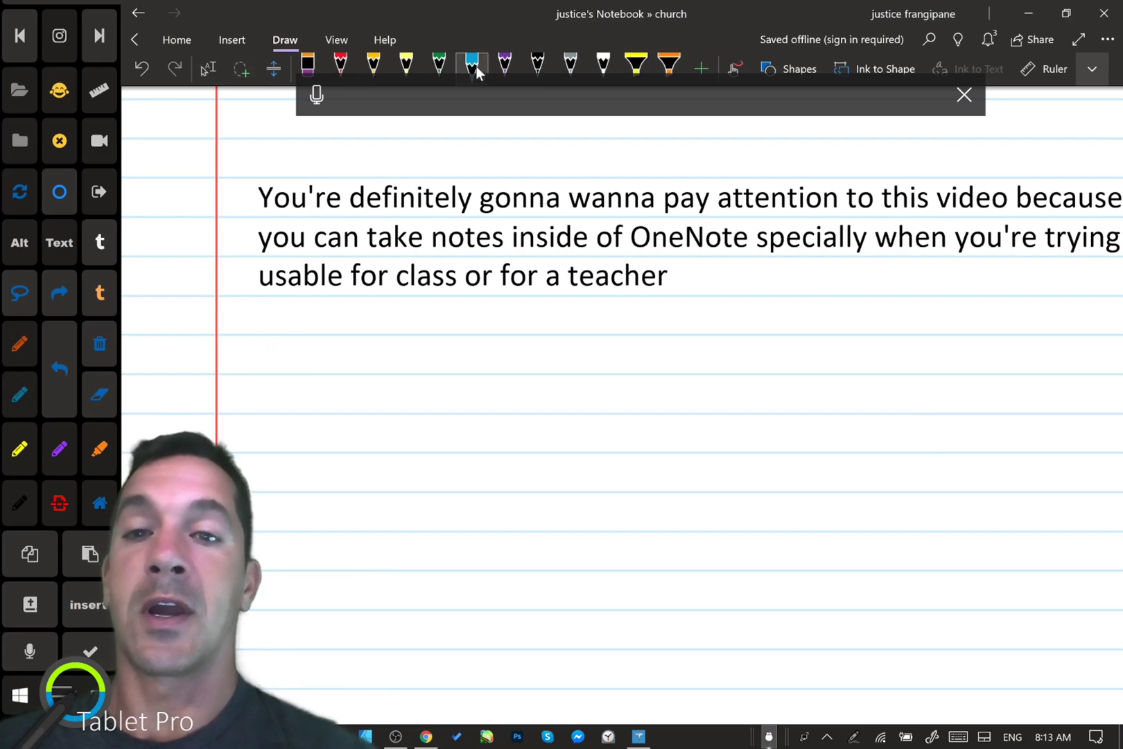
mouse_move(267, 342)
mouse_down()
mouse_move(267, 373)
mouse_move(287, 354)
mouse_up()
mouse_move(285, 339)
mouse_down()
mouse_move(285, 373)
mouse_move(303, 356)
mouse_move(314, 372)
mouse_move(298, 371)
mouse_move(347, 375)
mouse_move(388, 361)
mouse_up()
mouse_move(404, 339)
mouse_down()
mouse_move(406, 375)
mouse_move(420, 376)
mouse_up()
mouse_move(413, 358)
mouse_down()
mouse_move(439, 356)
mouse_move(439, 368)
mouse_up()
drag(445, 372, 459, 367)
drag(394, 349, 404, 346)
mouse_move(522, 333)
mouse_down()
mouse_move(521, 376)
mouse_move(529, 361)
mouse_up()
mouse_move(535, 366)
mouse_down()
mouse_move(571, 372)
mouse_move(557, 375)
mouse_up()
drag(583, 349, 582, 378)
drag(572, 360, 593, 357)
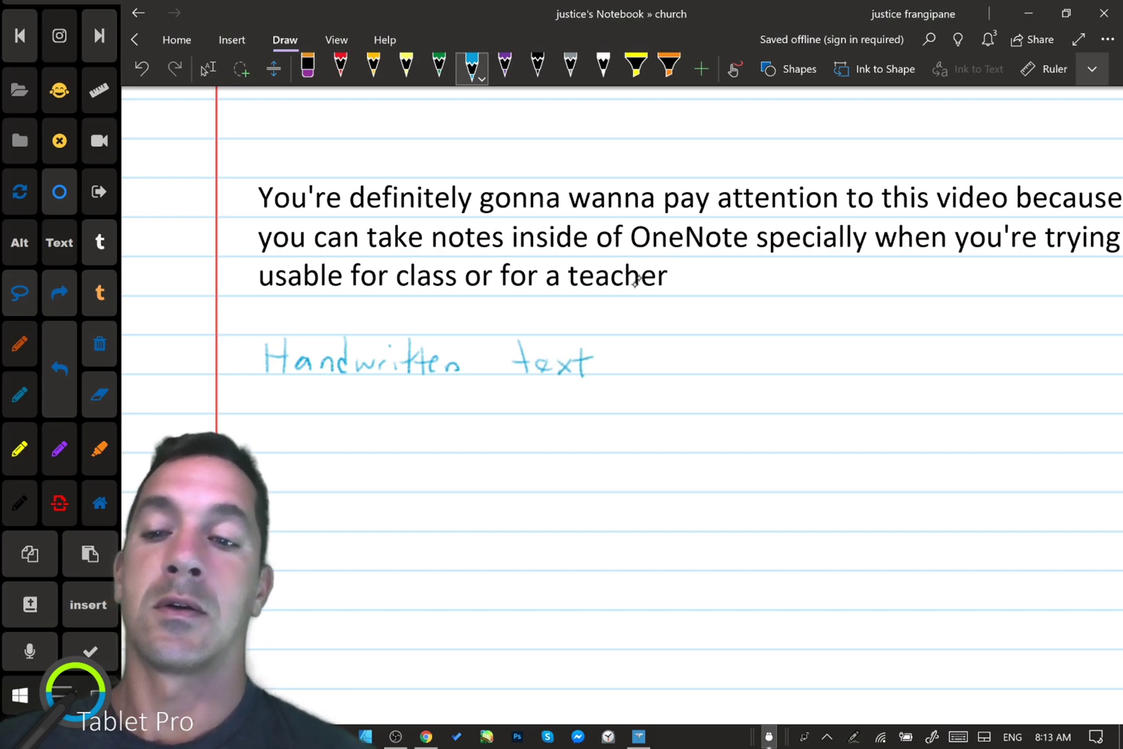
- Lasso the handwritten words "Handwritten text" and convert the ink to typed text
click(20, 293)
mouse_move(566, 402)
mouse_down()
mouse_move(387, 413)
mouse_move(567, 404)
mouse_up()
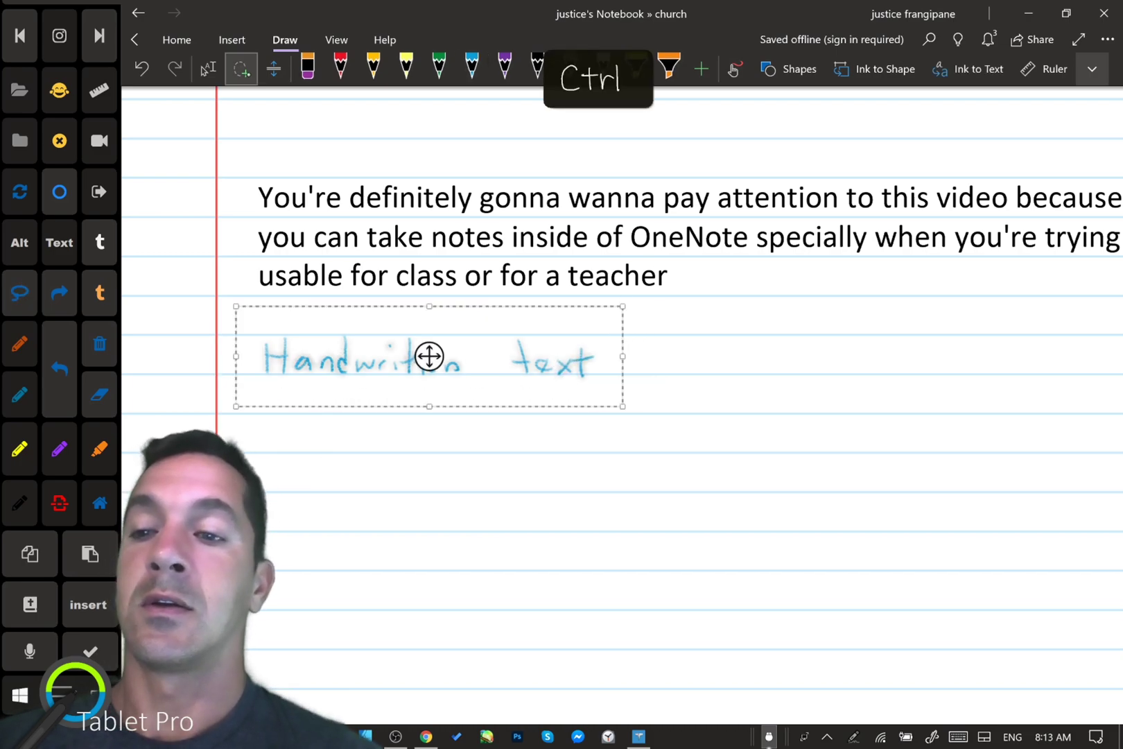
click(944, 64)
- Move the converted "Handwritten text" box lower on the page and restyle it as plain black text matching the paragraph above
double_click(444, 352)
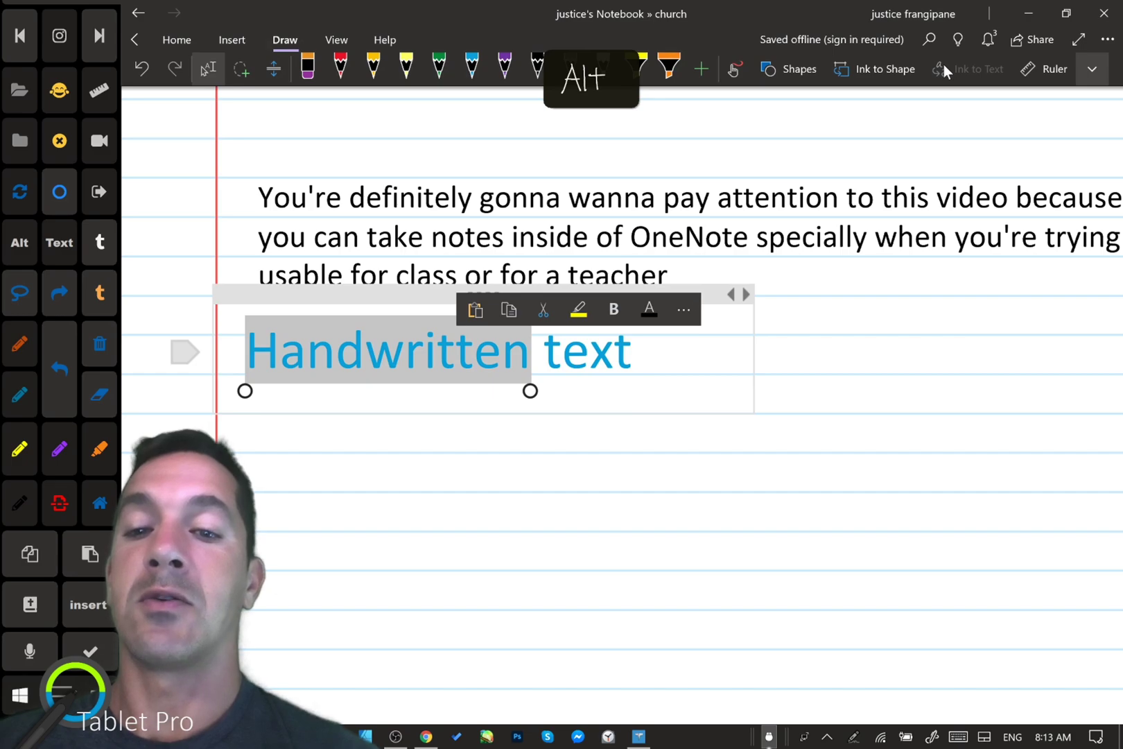
click(410, 287)
click(489, 288)
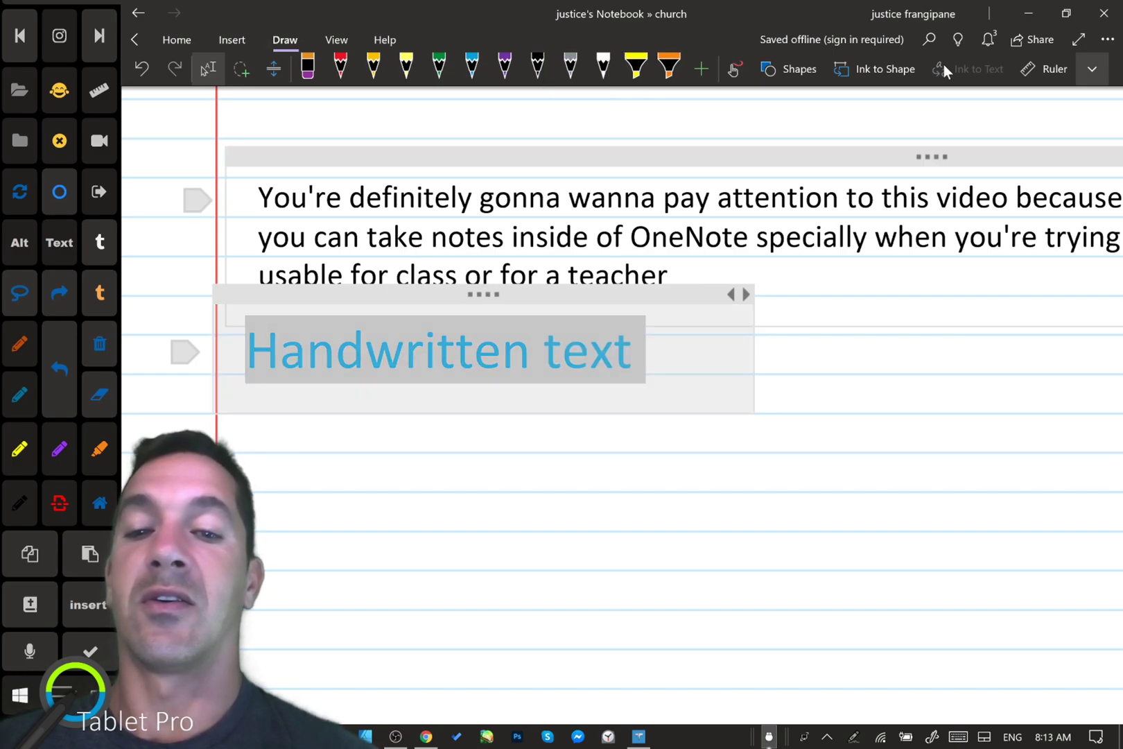
drag(485, 291, 459, 389)
click(99, 242)
drag(376, 391, 416, 391)
click(696, 390)
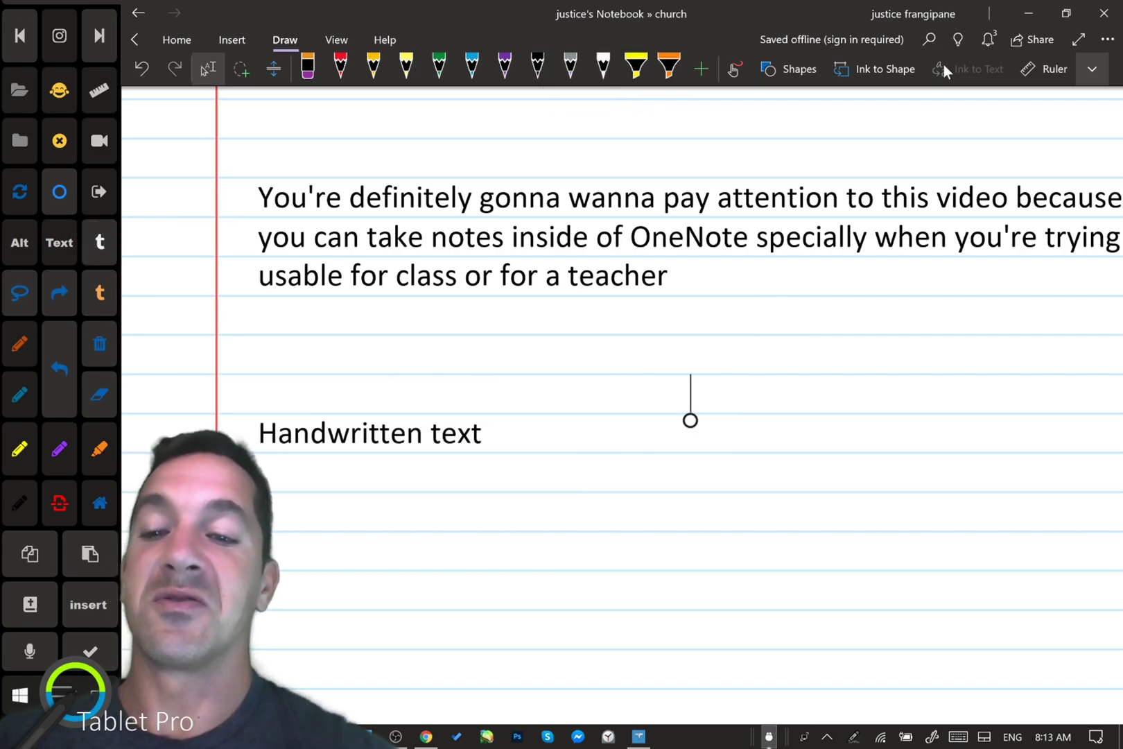
- Handwrite the word "Organized" in light blue ink near the top of the blank ruled page
scroll(622, 388, down, 3)
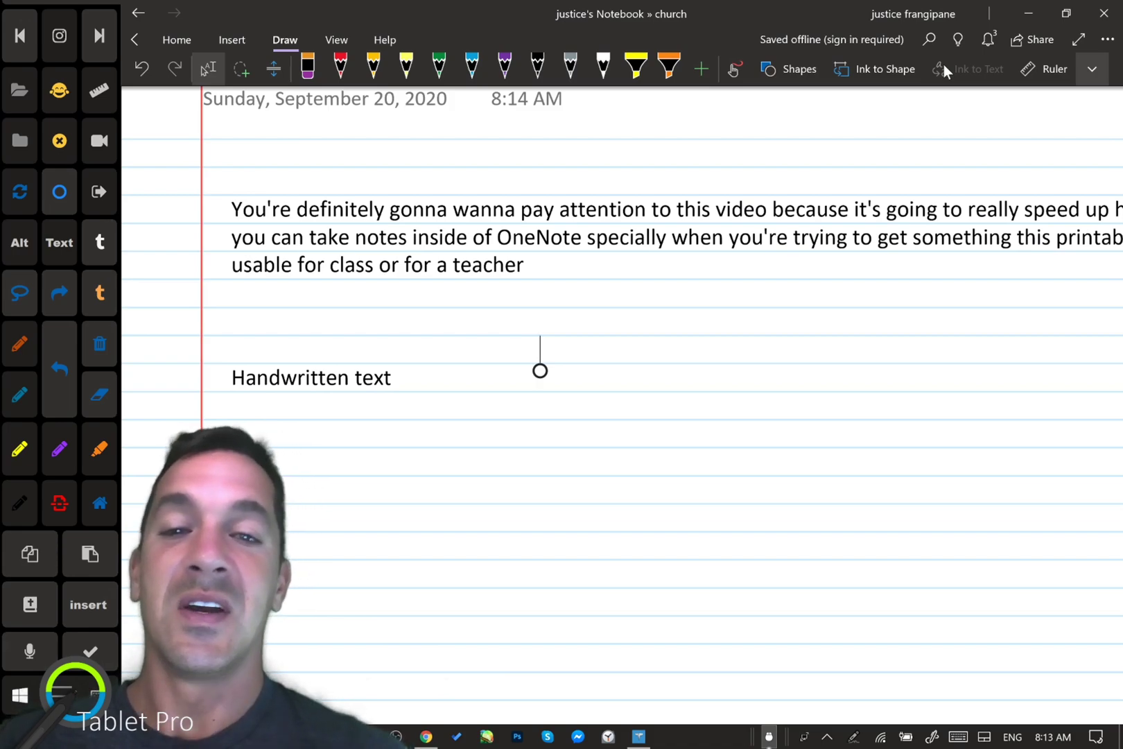
scroll(810, 362, down, 1)
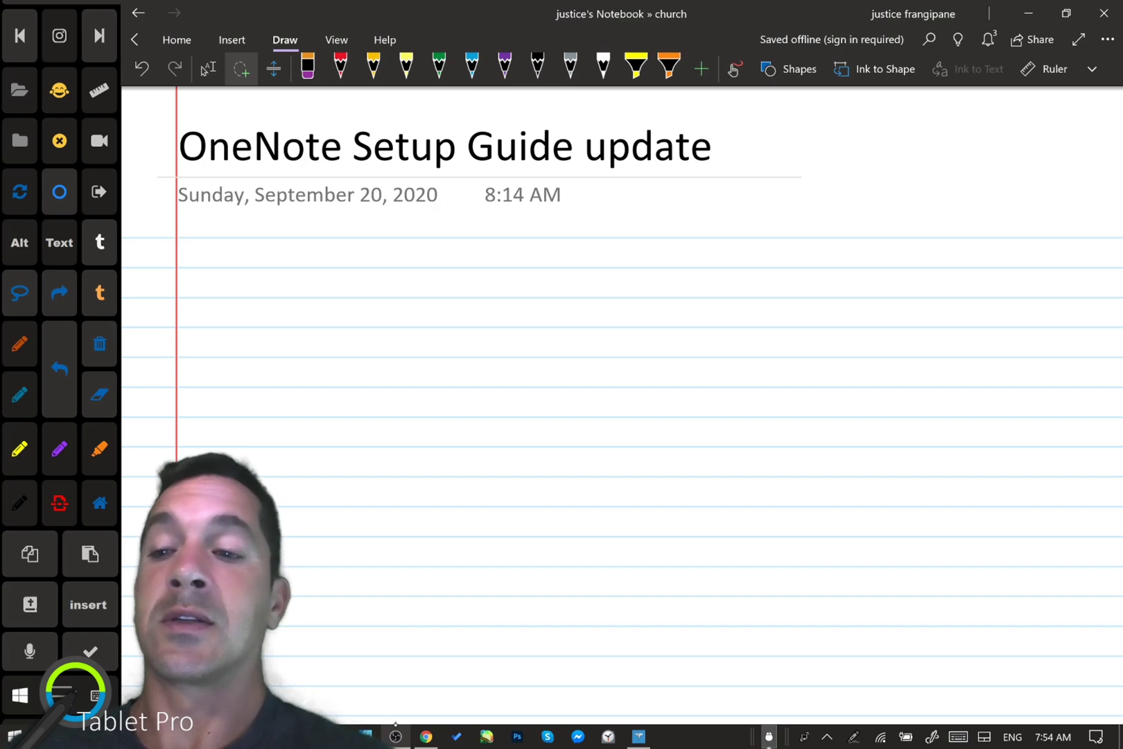
click(475, 68)
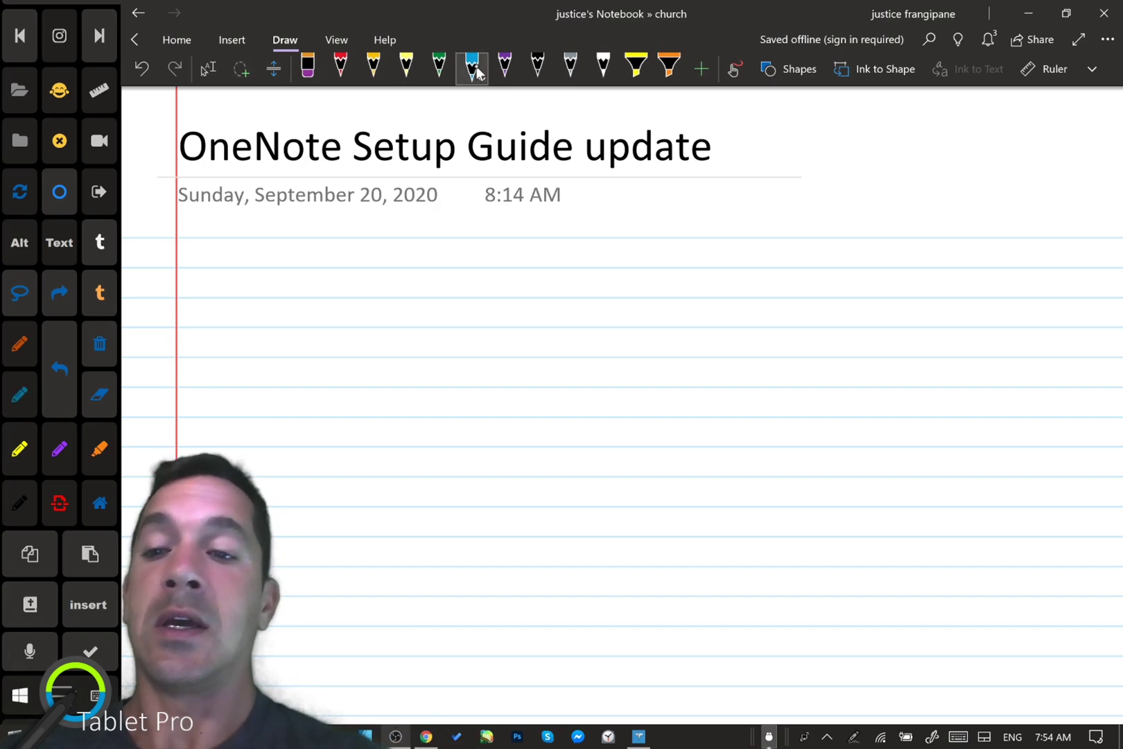
drag(244, 278, 266, 283)
drag(276, 285, 262, 306)
mouse_move(288, 294)
mouse_down()
mouse_move(297, 284)
mouse_move(337, 290)
mouse_up()
drag(347, 280, 378, 294)
drag(391, 266, 383, 297)
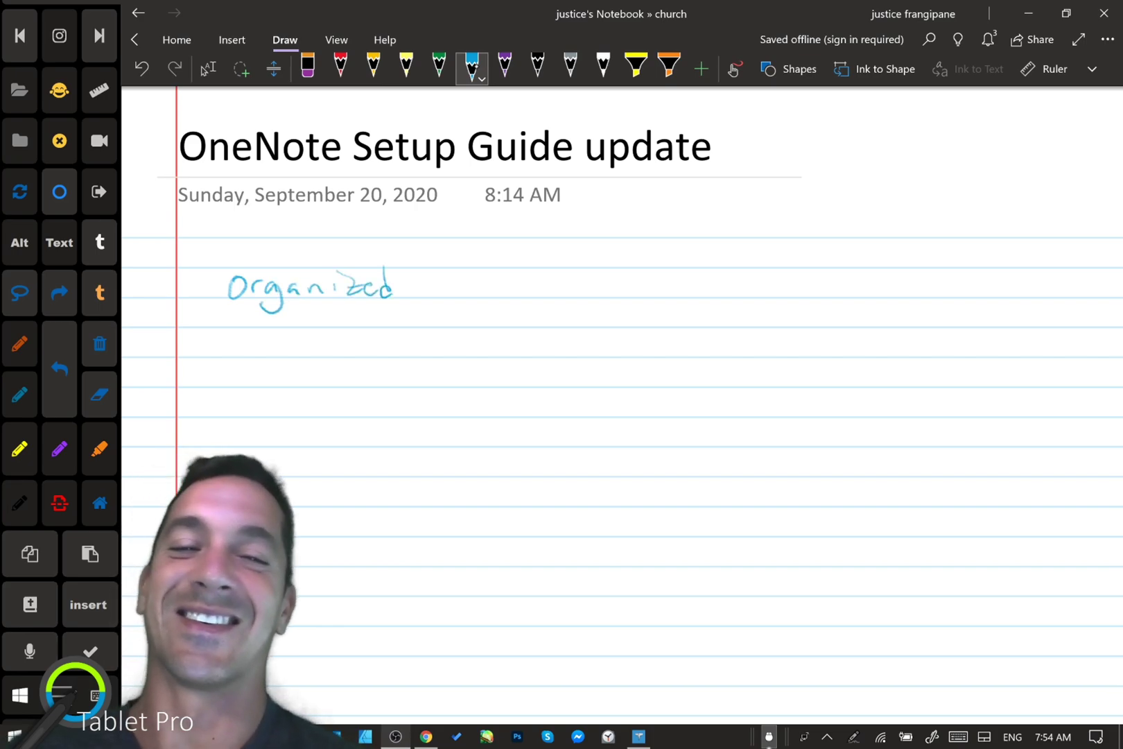
- Draw a downward arrow beside "Organized" and handwrite "Structure" beneath the arrow
drag(451, 283, 451, 348)
drag(436, 332, 465, 337)
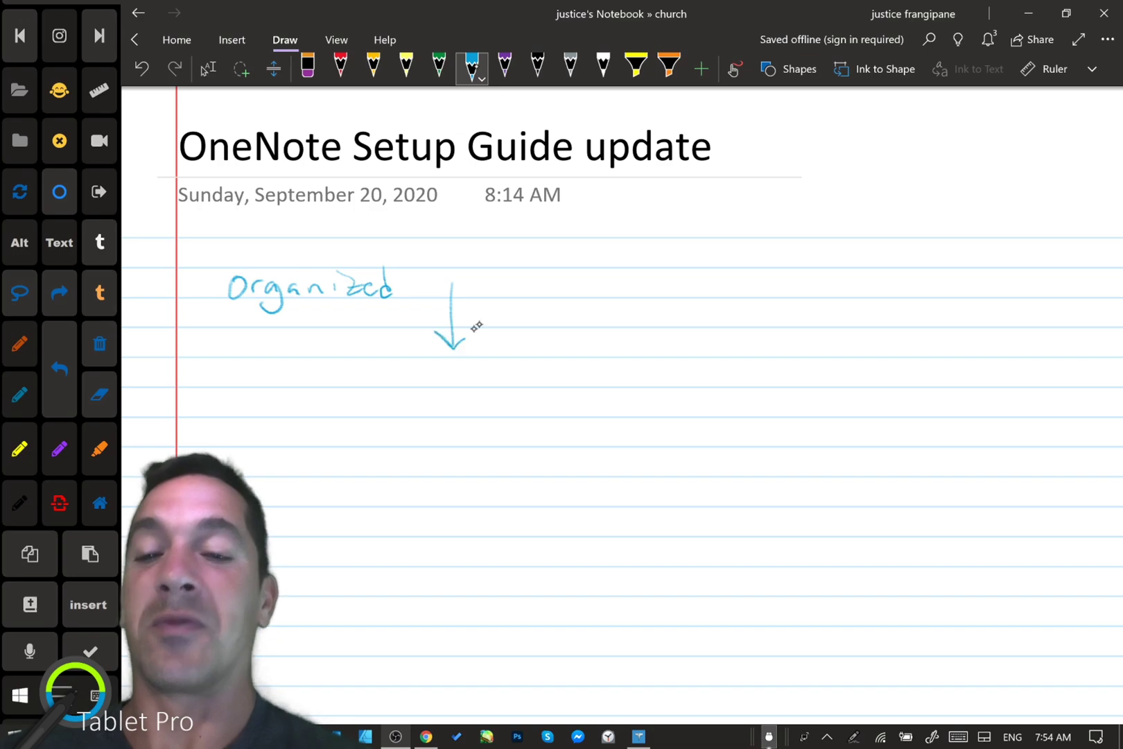
mouse_move(420, 371)
mouse_down()
mouse_move(409, 389)
mouse_move(429, 394)
mouse_up()
mouse_move(420, 378)
mouse_down()
mouse_move(476, 375)
mouse_move(479, 390)
mouse_up()
mouse_move(485, 378)
mouse_down()
mouse_move(502, 388)
mouse_move(535, 382)
mouse_up()
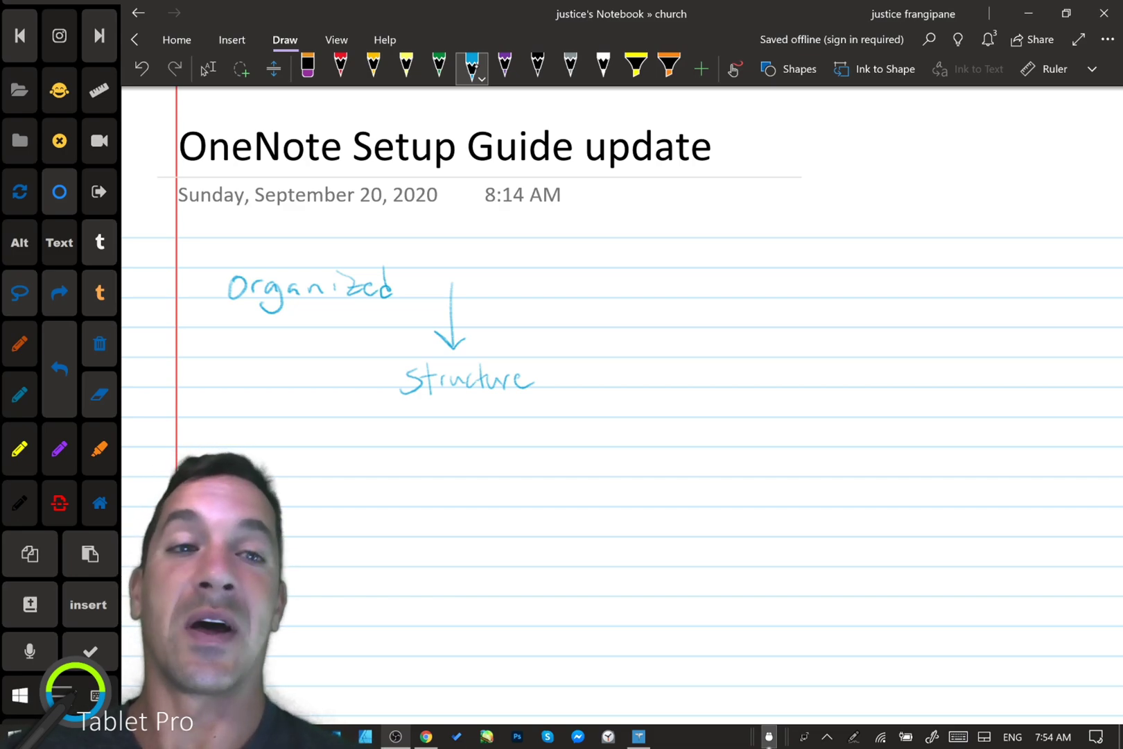
mouse_move(684, 236)
mouse_down()
mouse_move(770, 238)
mouse_move(776, 260)
mouse_up()
drag(688, 291, 778, 289)
key(ctrl+z)
key(ctrl+z)
key(ctrl+z)
- Review the rule line and grid line choices available for the page and leave the current setting
click(177, 40)
click(232, 40)
click(285, 41)
click(337, 40)
click(867, 68)
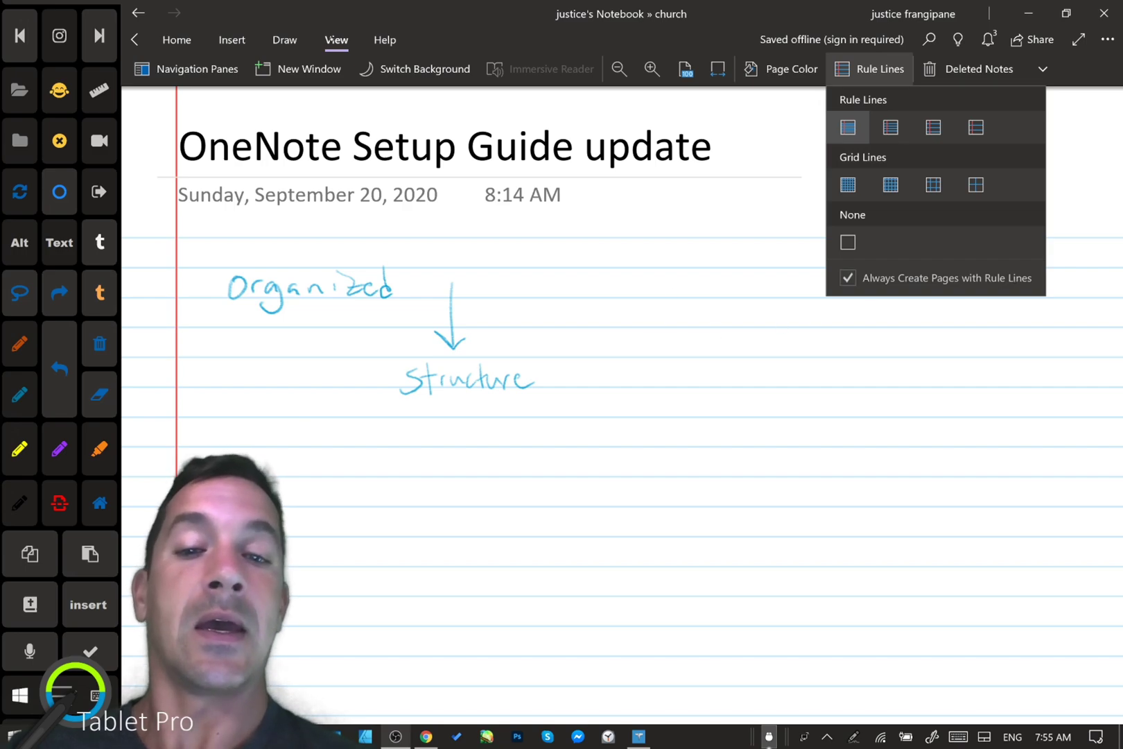
click(698, 345)
- Dictate a paragraph beneath the handwritten notes about Windows 10 speech to text creating a text box that prints badly without the right font and line size
scroll(721, 328, down, 2)
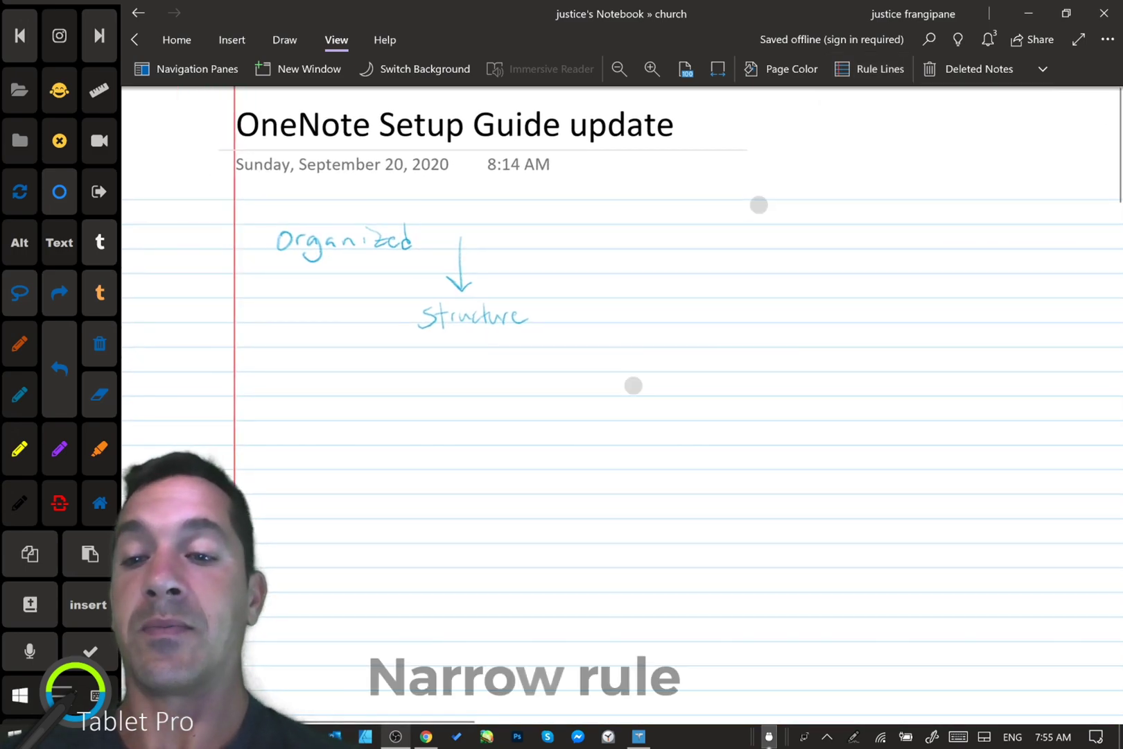
click(260, 412)
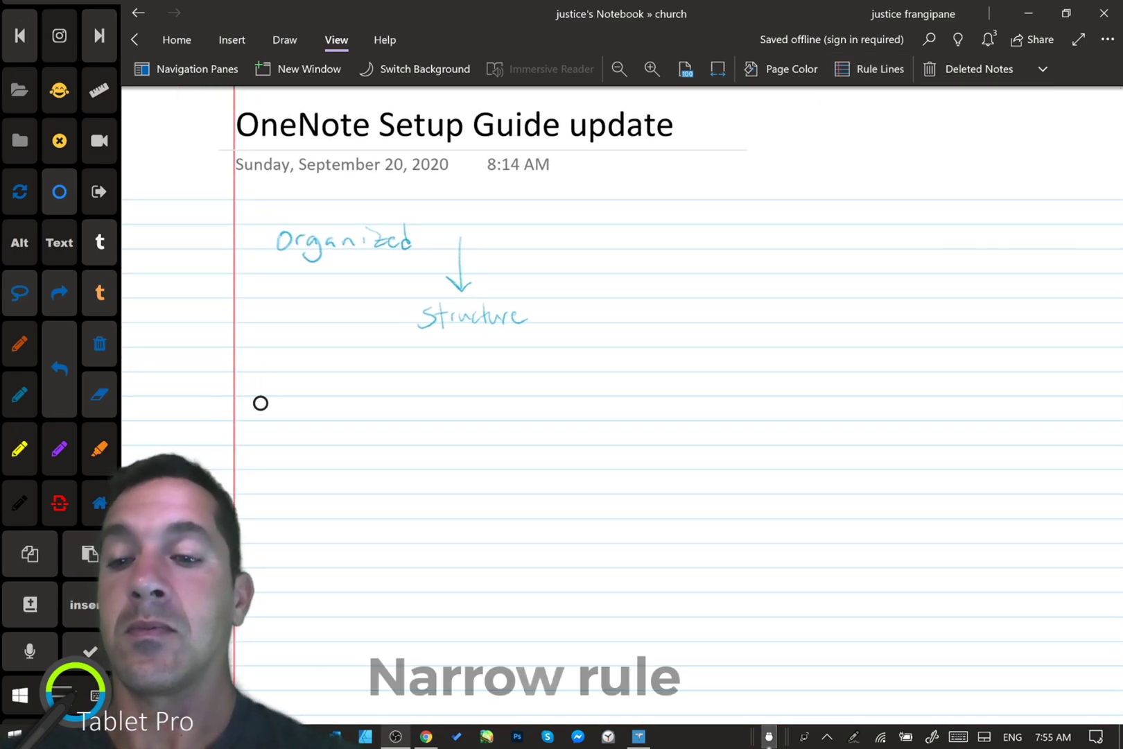
click(29, 650)
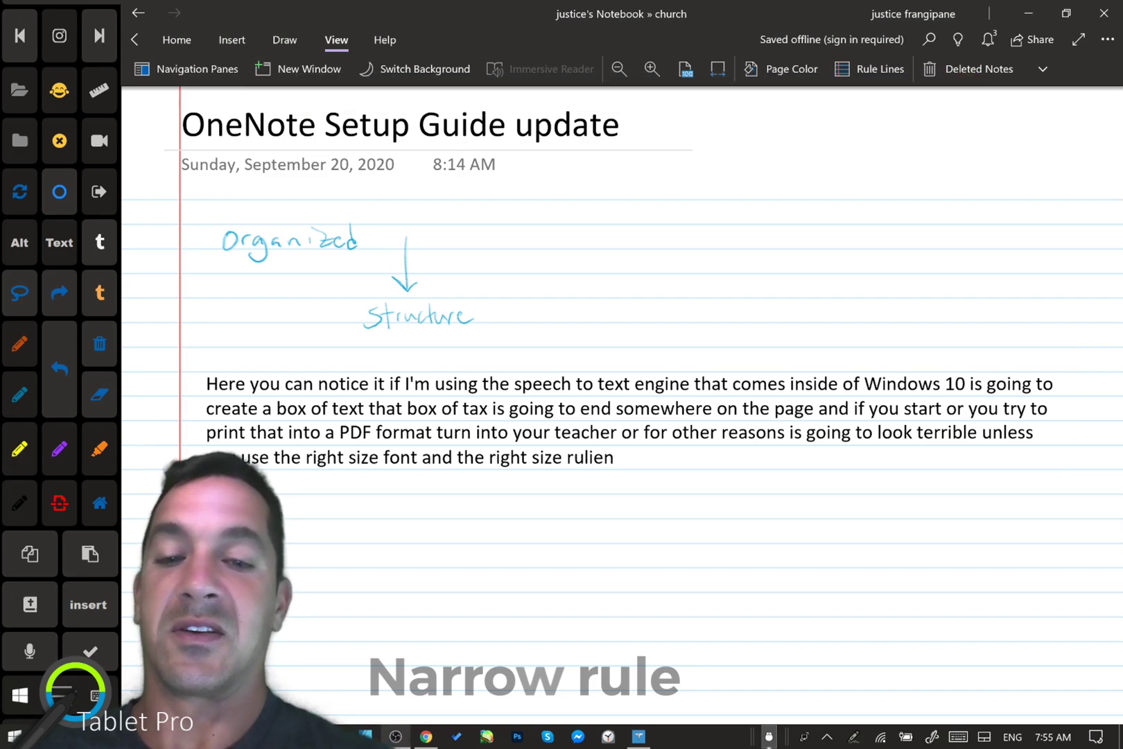
- Replace the misrecognized word "rulien" at the end of the dictated paragraph with "rules lines"
click(590, 457)
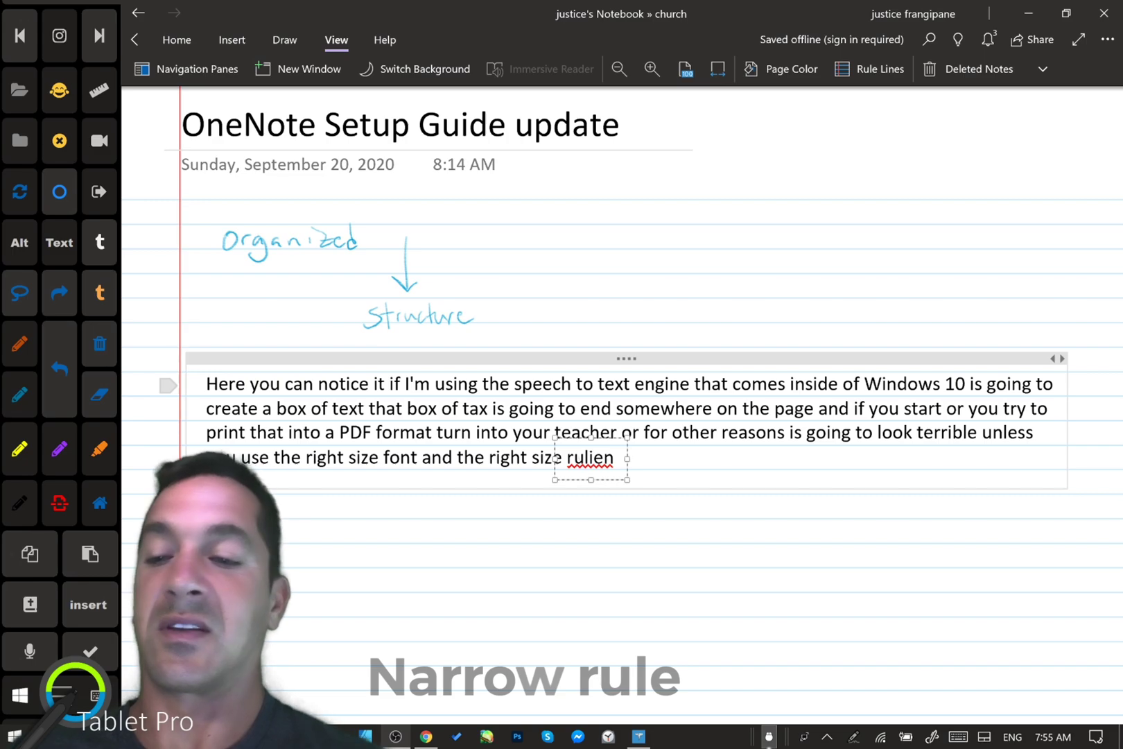
click(52, 377)
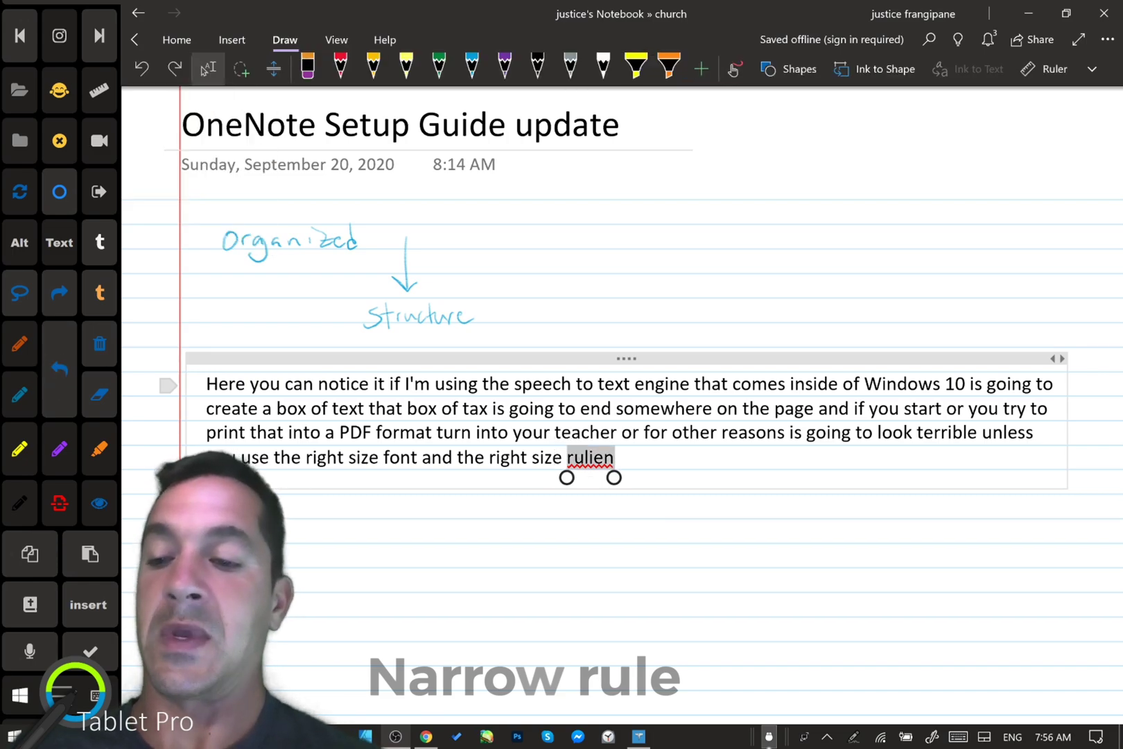
click(95, 696)
drag(864, 384, 880, 241)
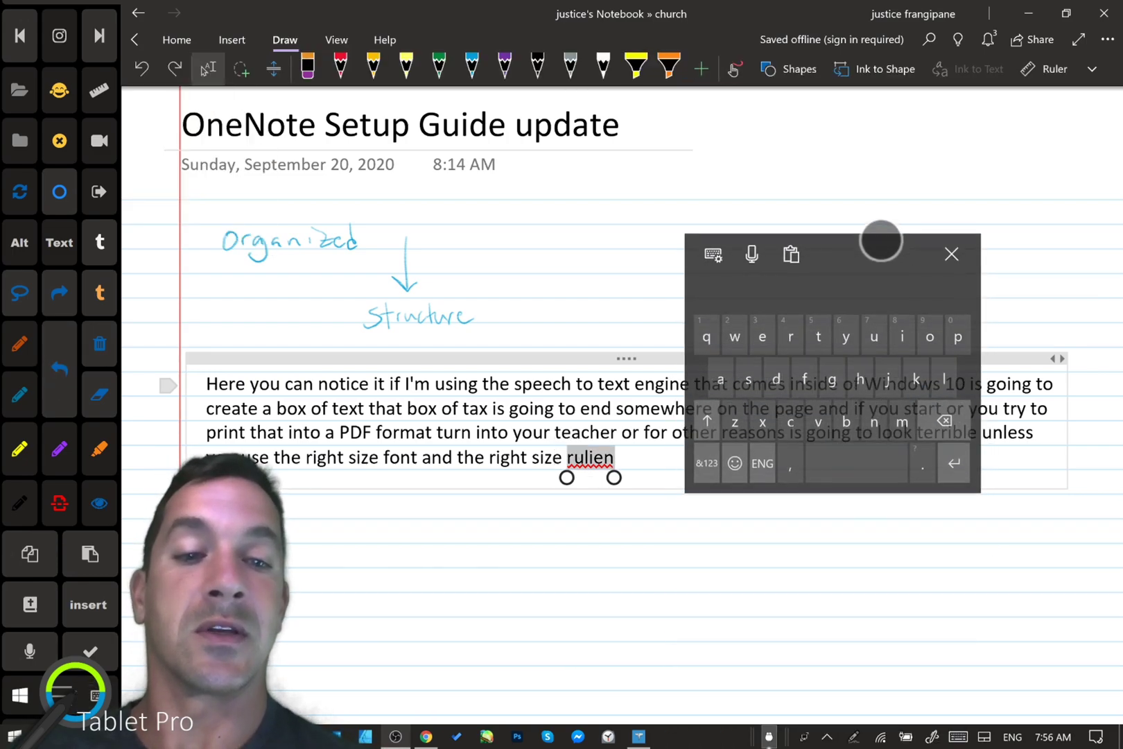
text(rules lines)
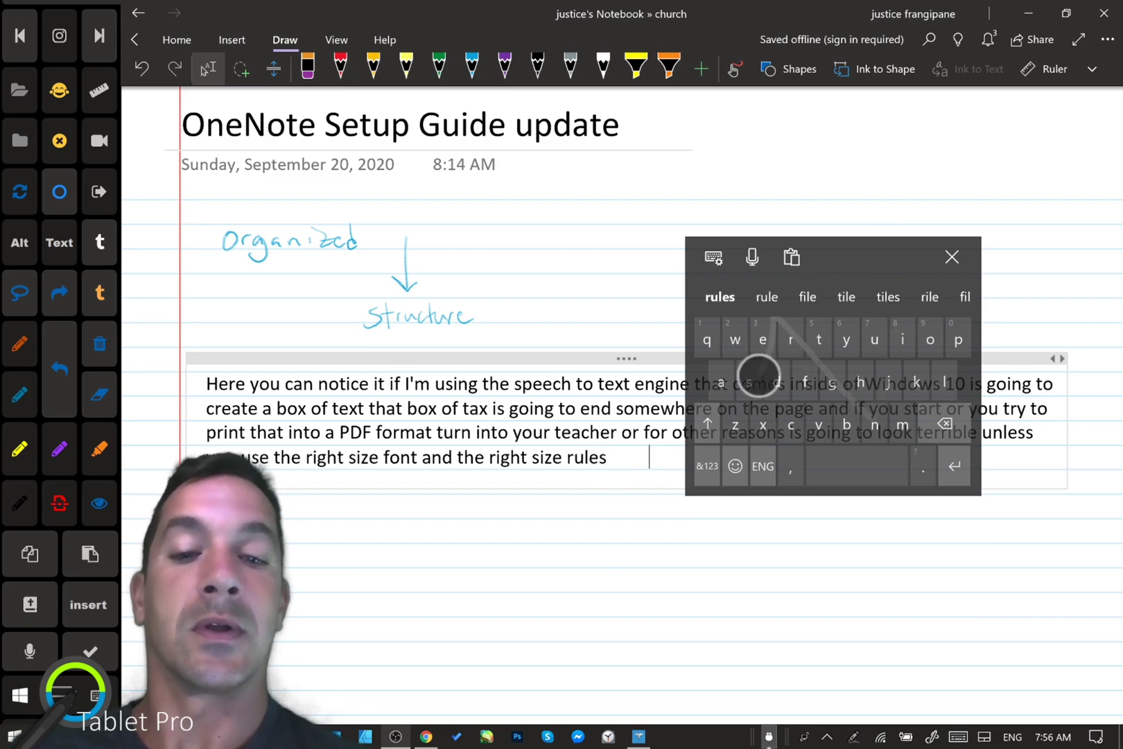
click(952, 256)
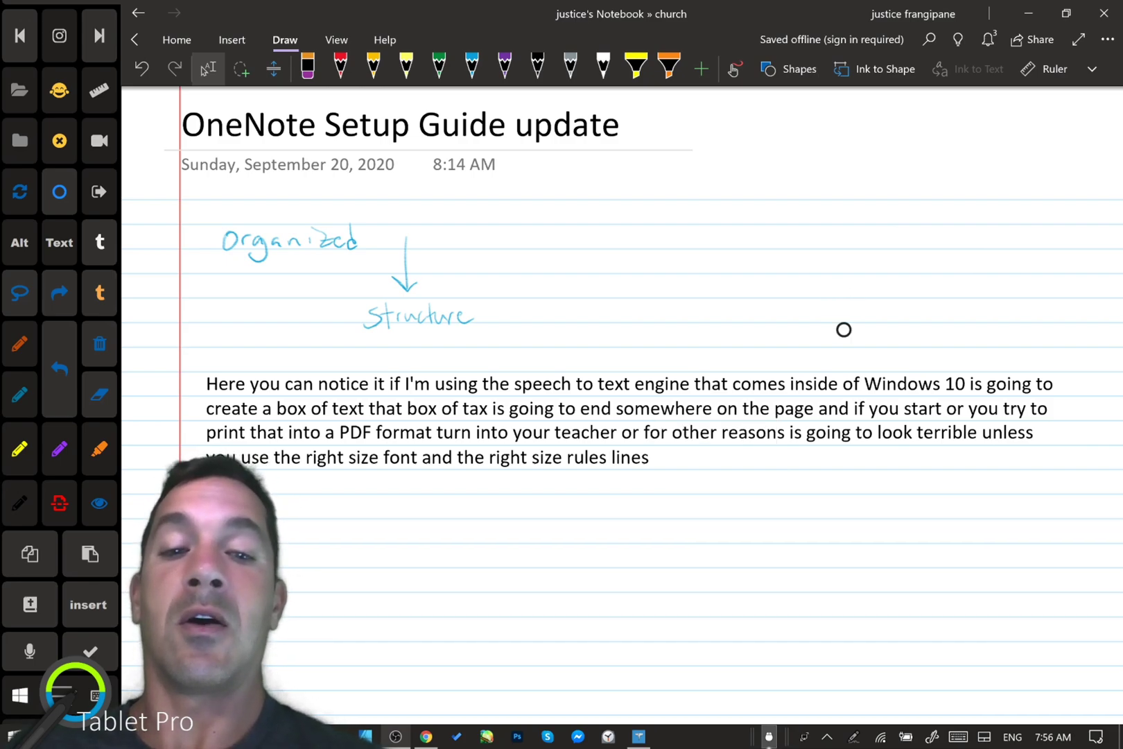
- Preview the print layout of the page with its rule lines and dictated paragraph, and close the preview without printing
click(1108, 40)
click(1079, 140)
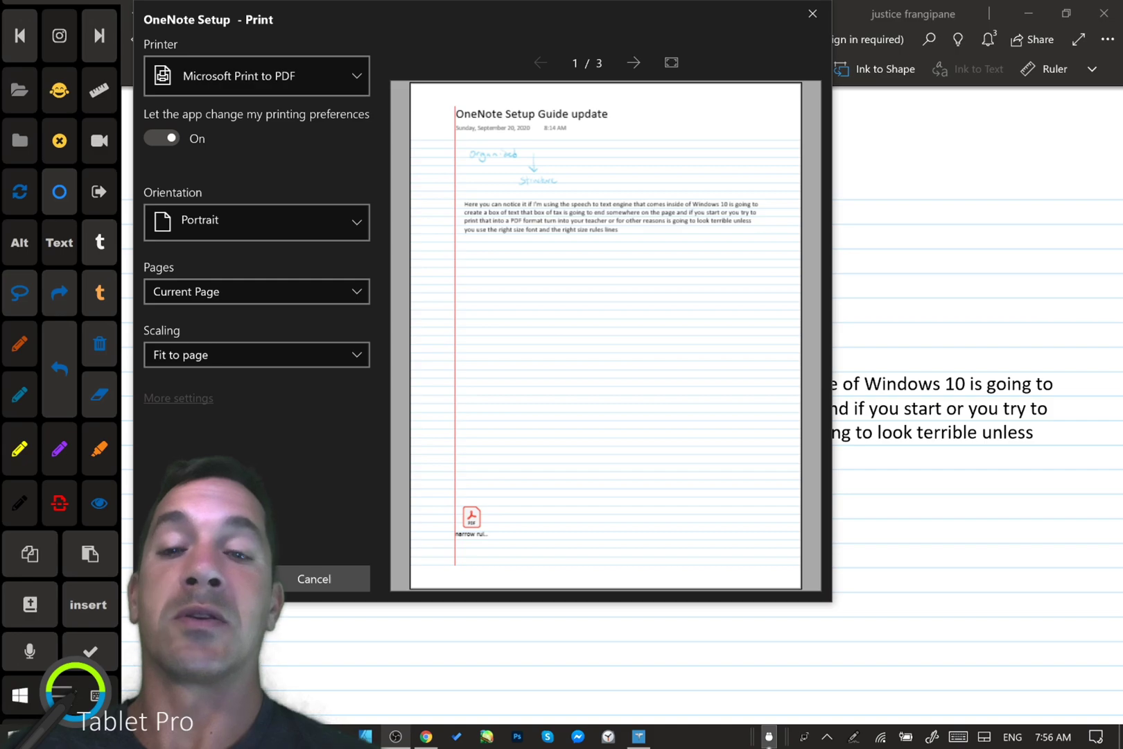
click(813, 14)
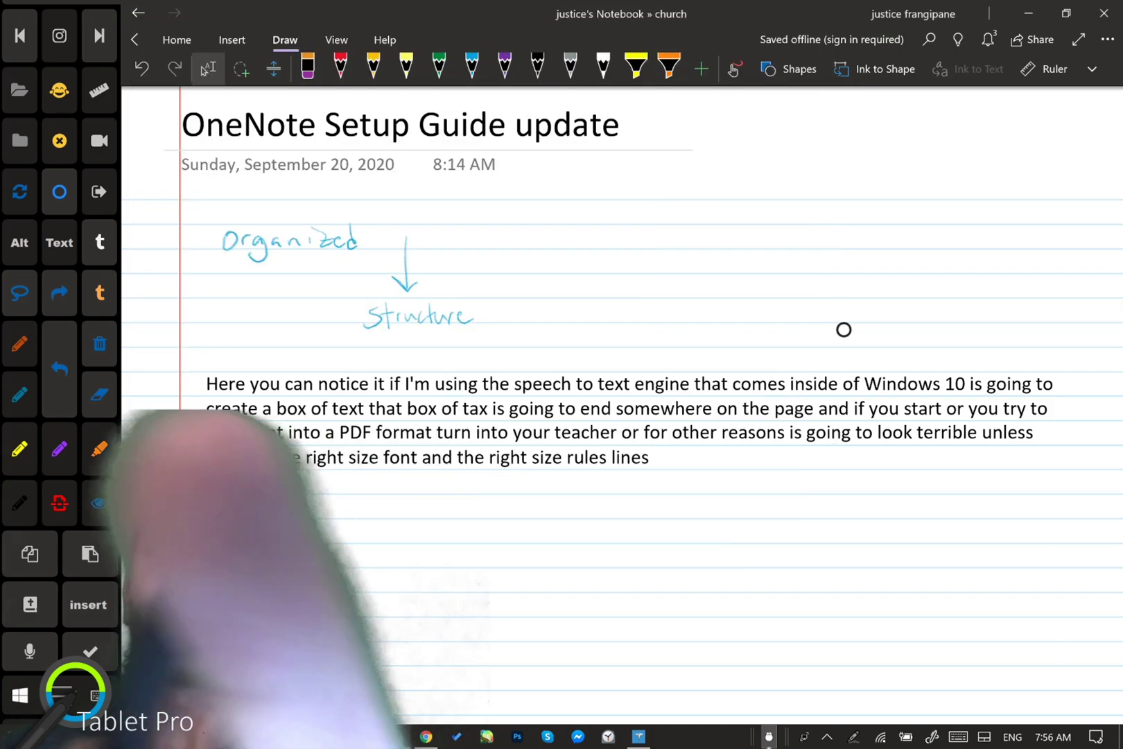
- Remove the rule lines from the page by setting them to None
click(336, 40)
click(872, 68)
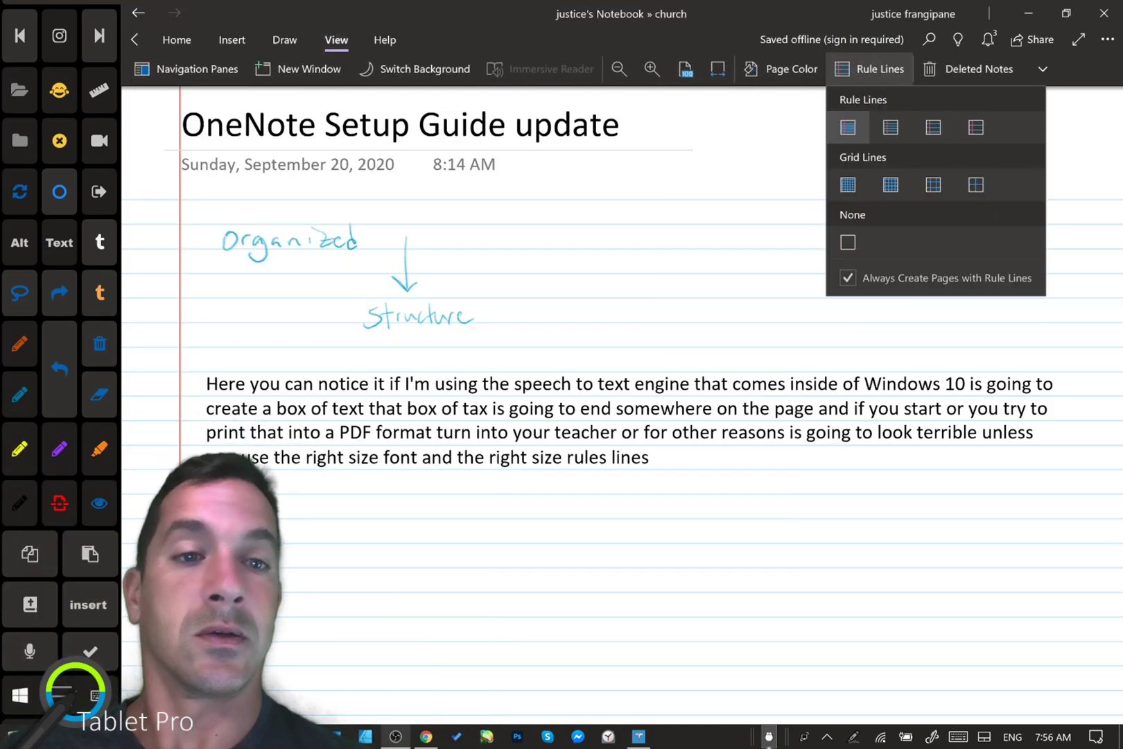
click(848, 127)
click(873, 69)
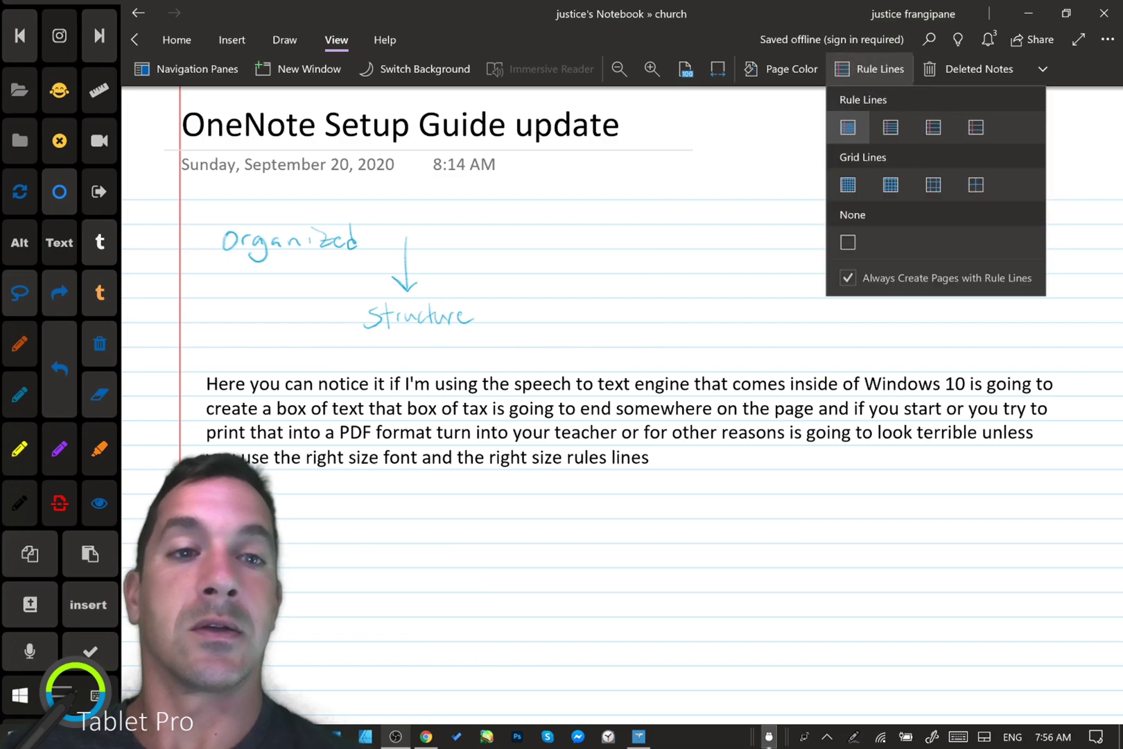
click(846, 243)
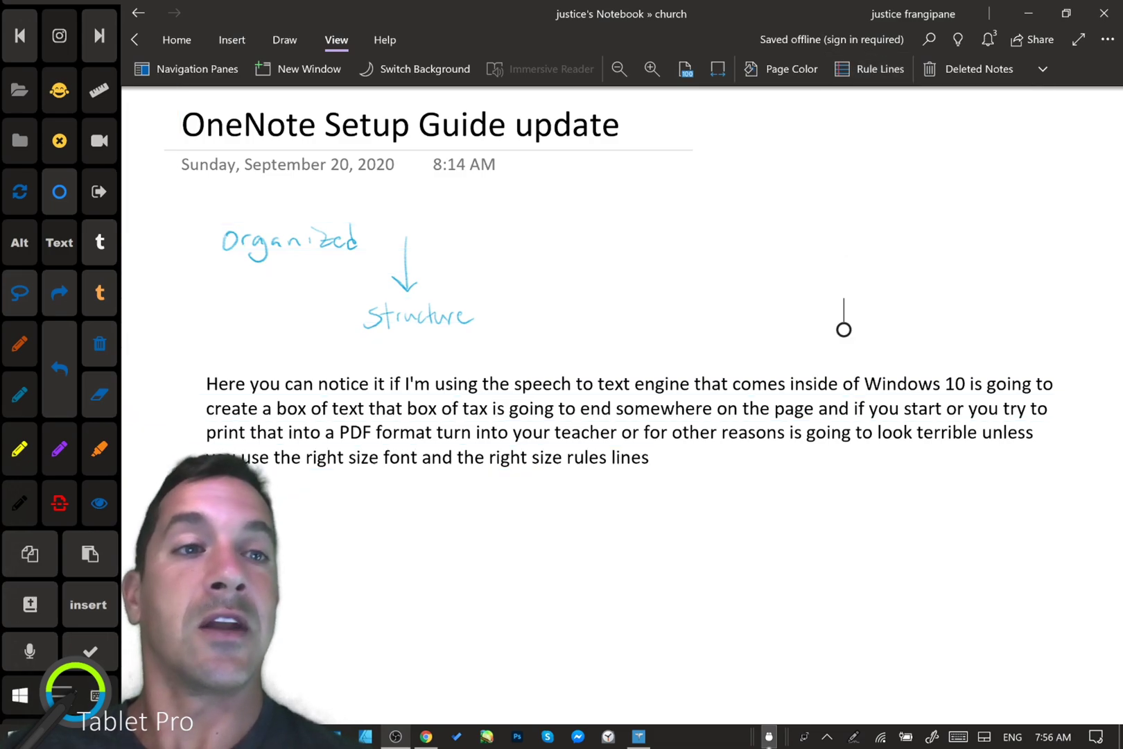
- Preview the print layout of the page without rule lines and close the preview without printing
click(1107, 39)
click(1072, 70)
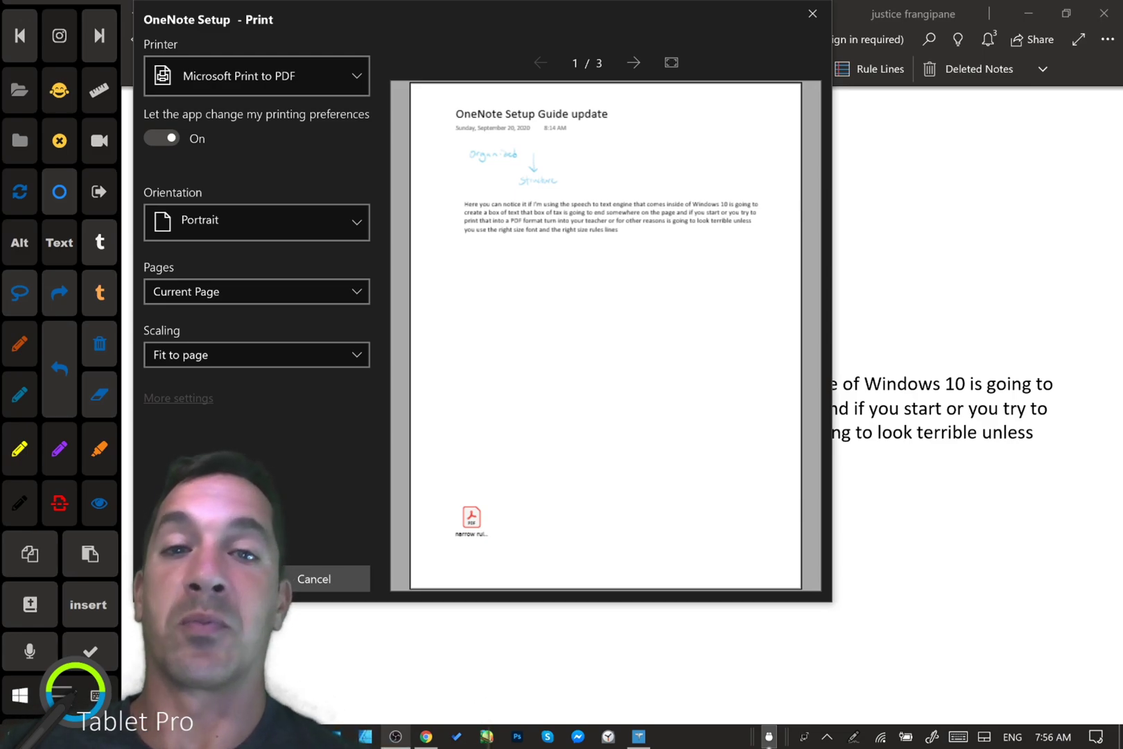
click(812, 14)
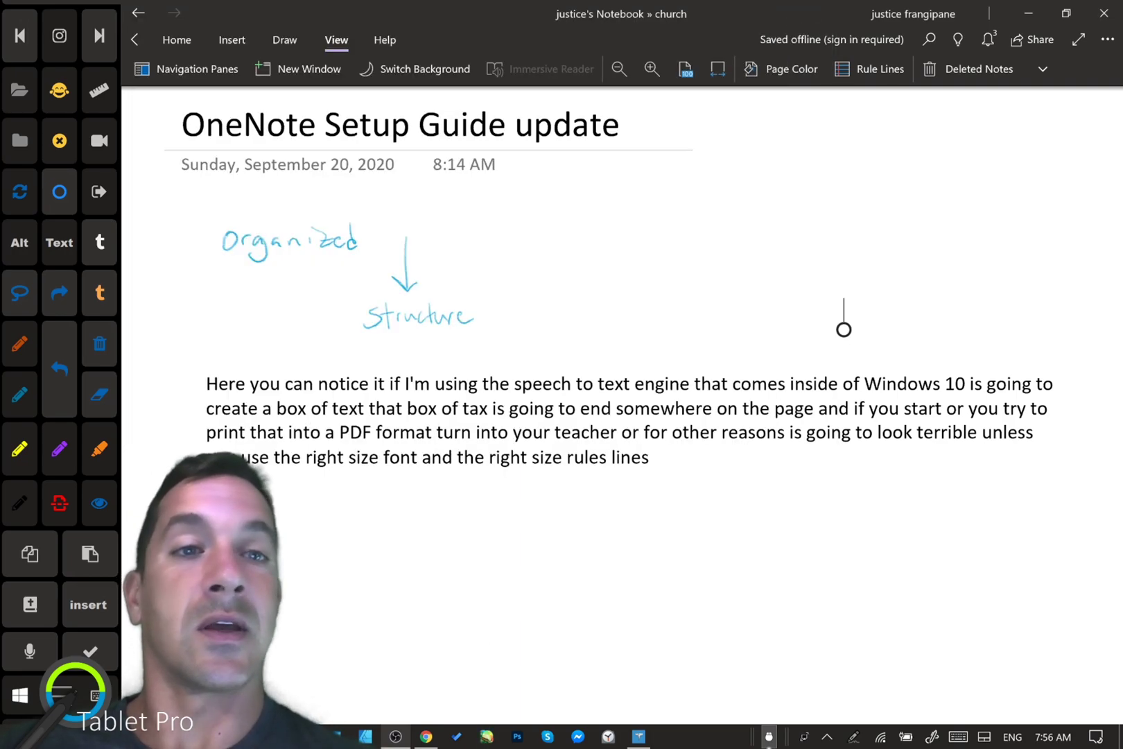
- Apply the narrow ruled rule lines to the page
click(871, 69)
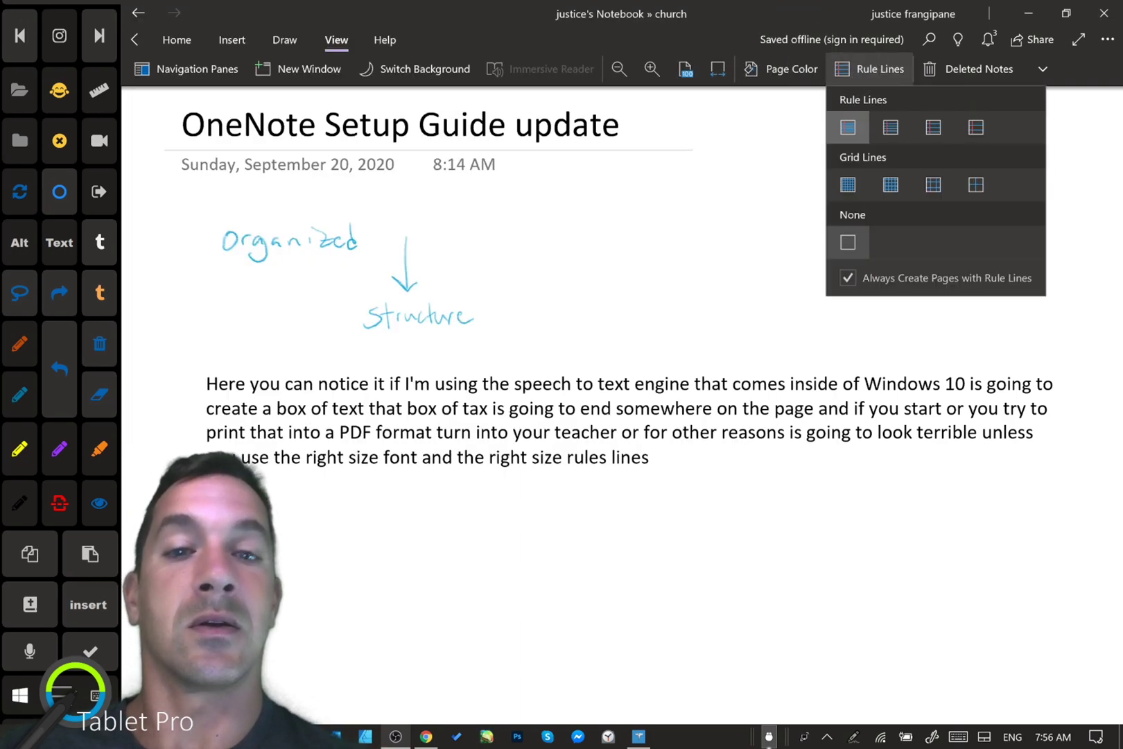
click(848, 127)
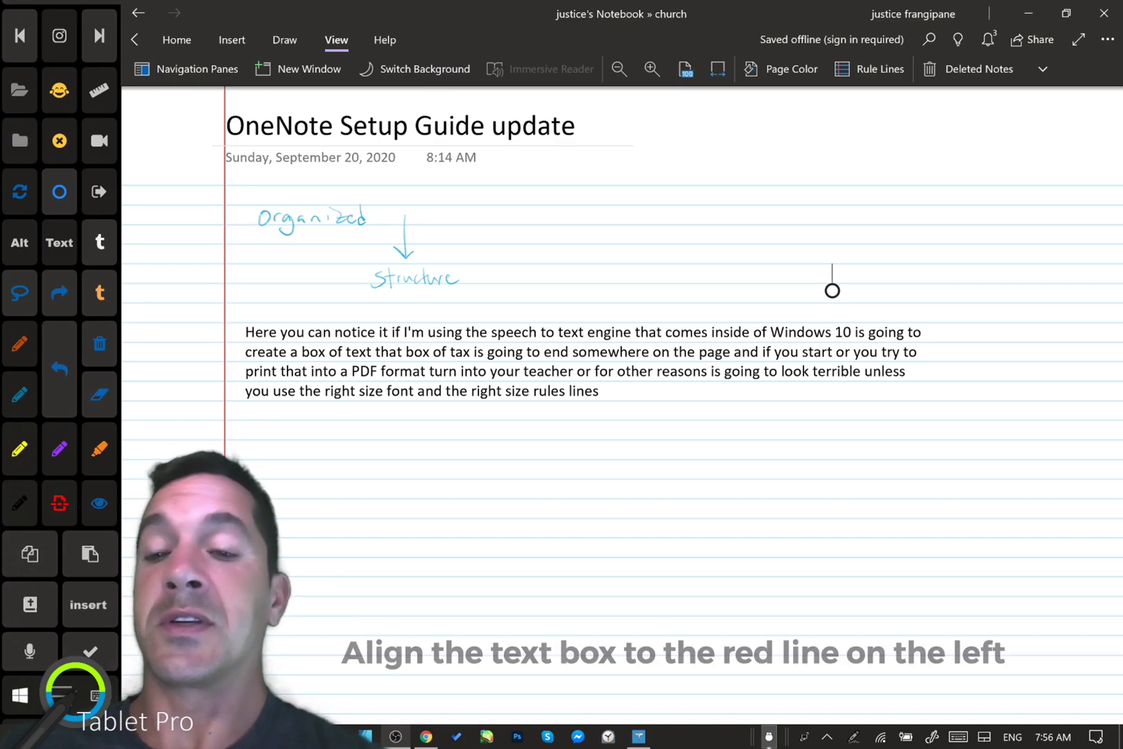
- Examine the narrow ruled PDF printout lower on the page, checking how its text fits within the printed page's edge
scroll(833, 312, down, 10)
scroll(890, 199, down, 5)
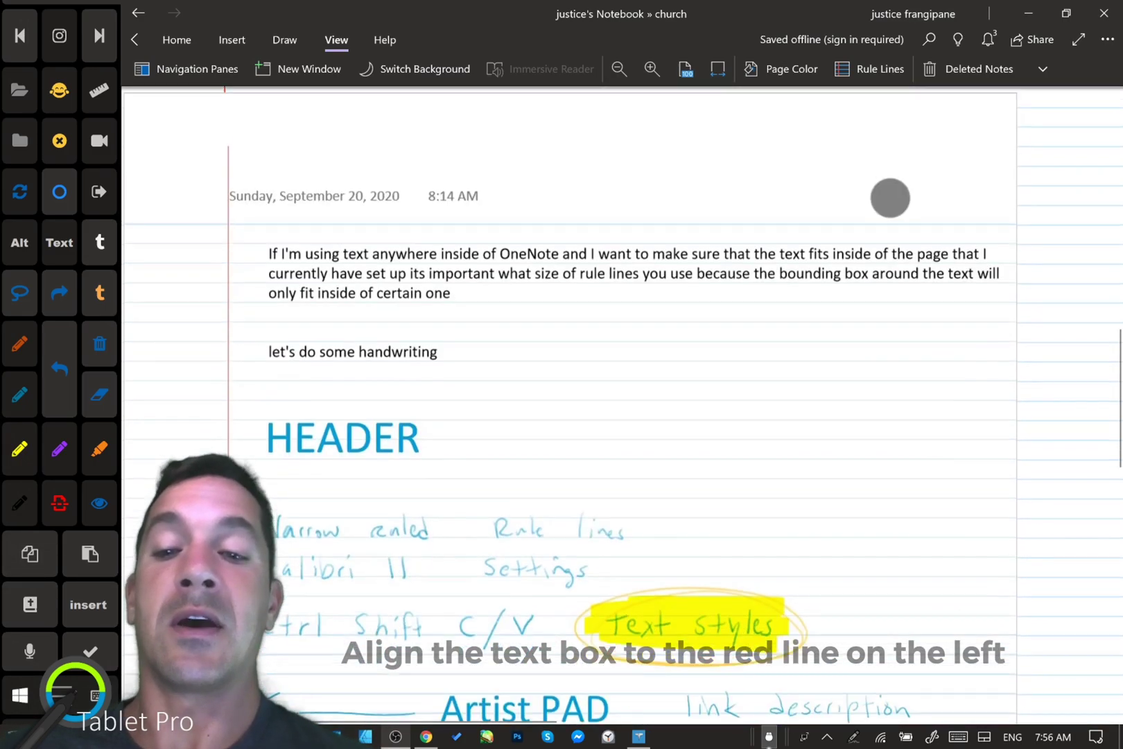
scroll(783, 393, down, 3)
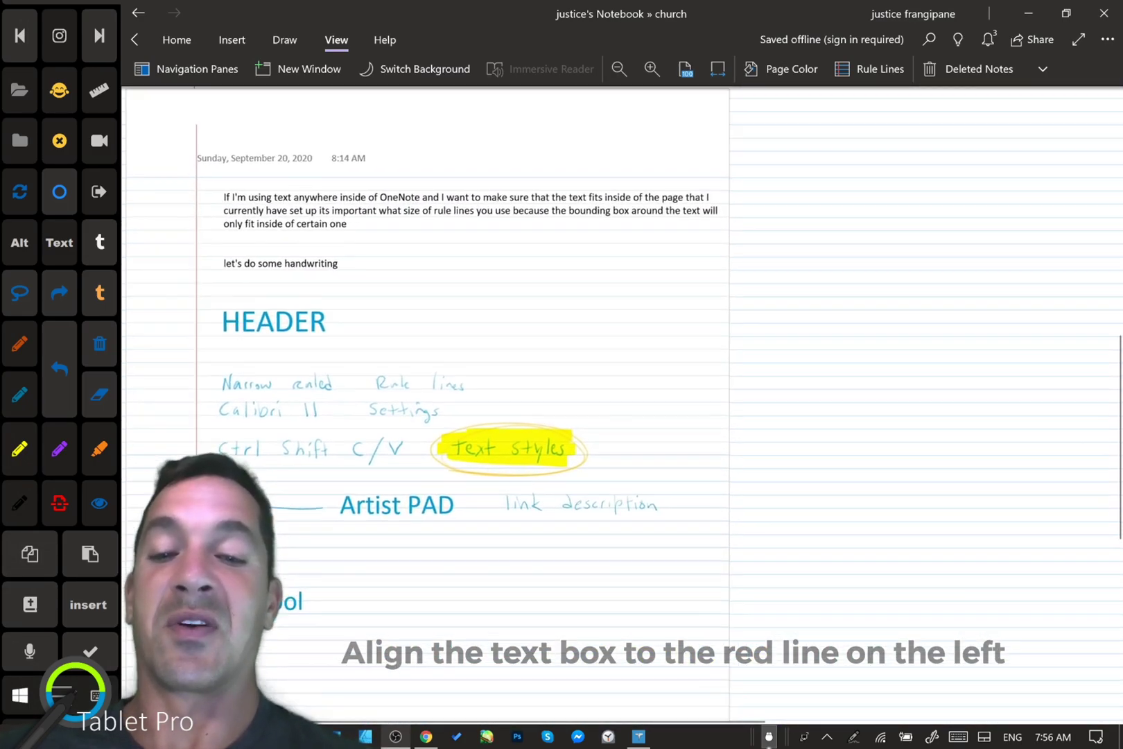
scroll(657, 326, down, 3)
scroll(660, 288, up, 3)
scroll(648, 453, up, 3)
scroll(776, 374, up, 5)
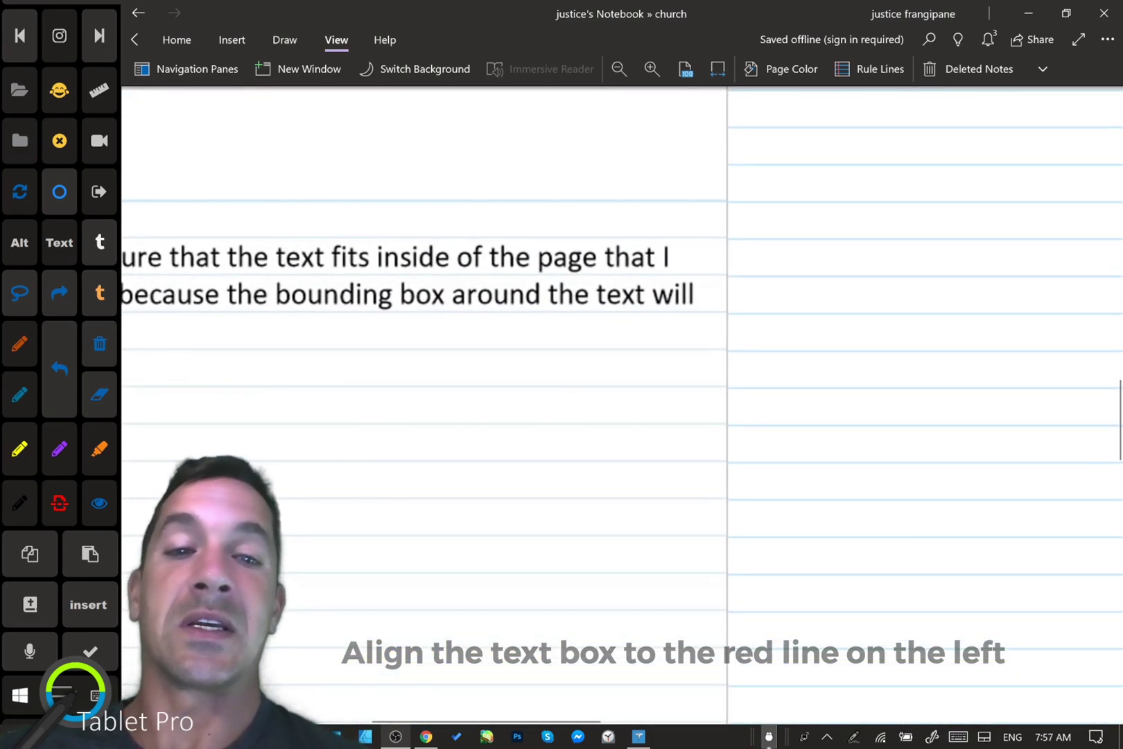
scroll(790, 362, down, 1)
scroll(789, 362, down, 5)
scroll(846, 305, down, 2)
scroll(722, 366, down, 2)
scroll(491, 391, down, 2)
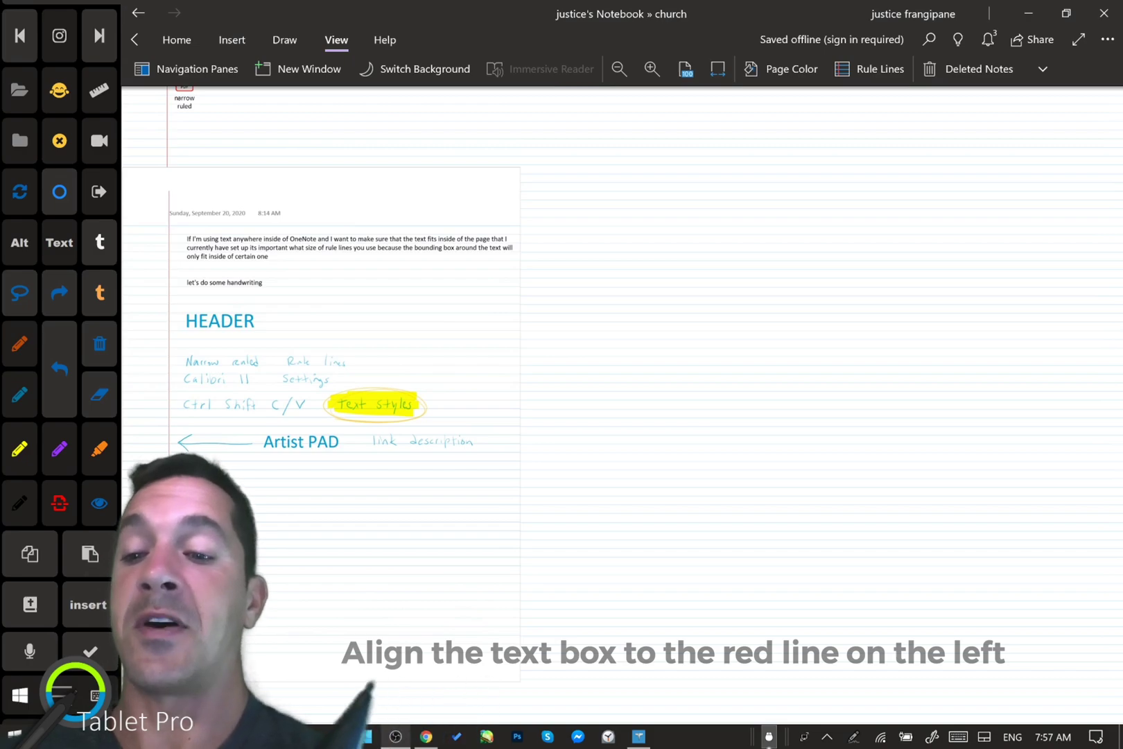
click(321, 426)
scroll(419, 368, up, 3)
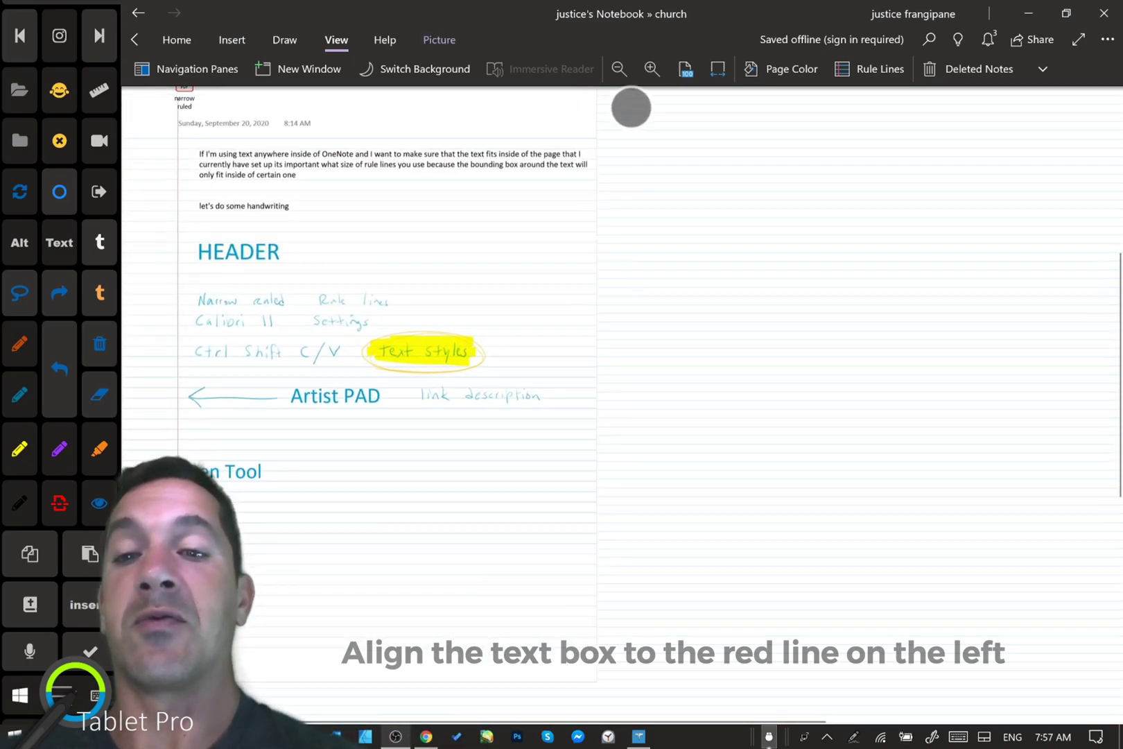
scroll(476, 291, up, 3)
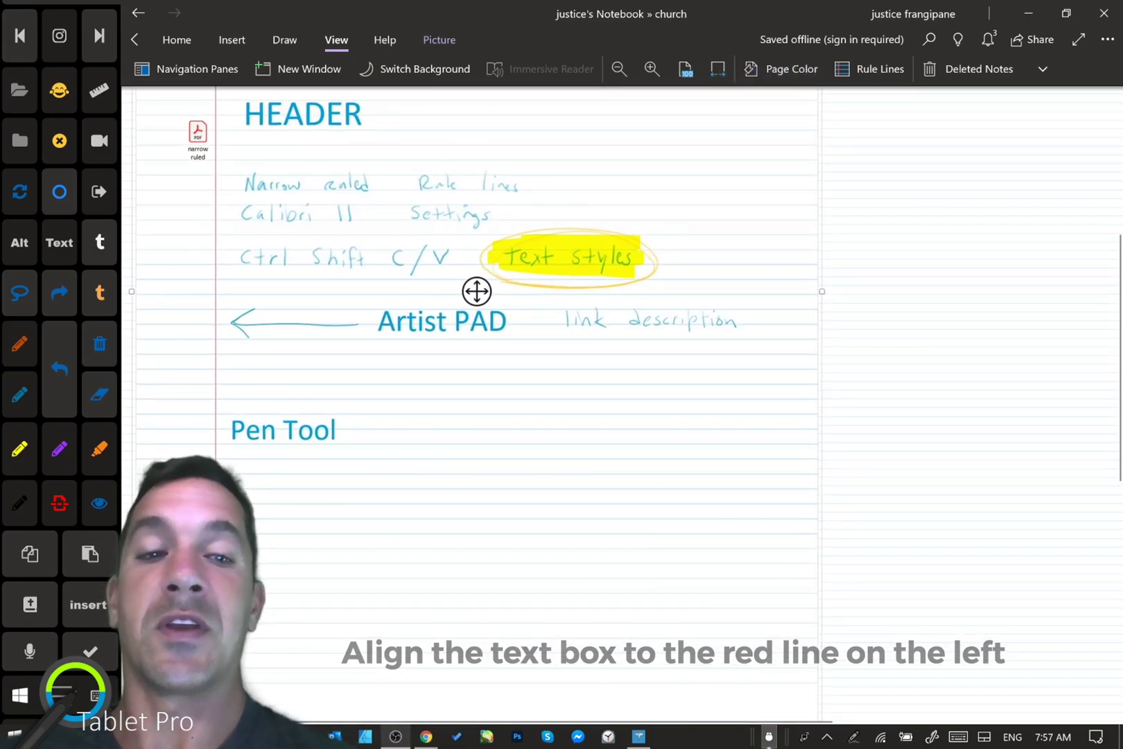
scroll(476, 291, down, 6)
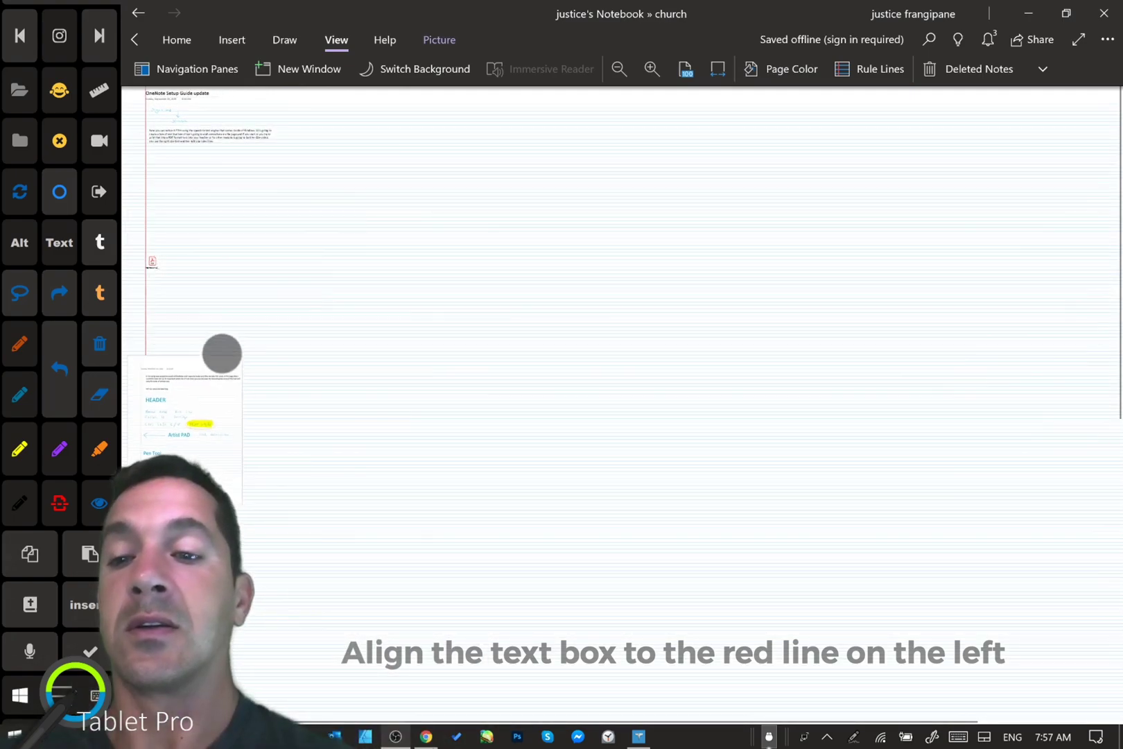
- Delete the narrow ruled PDF printout image from the page
click(191, 390)
scroll(368, 388, up, 5)
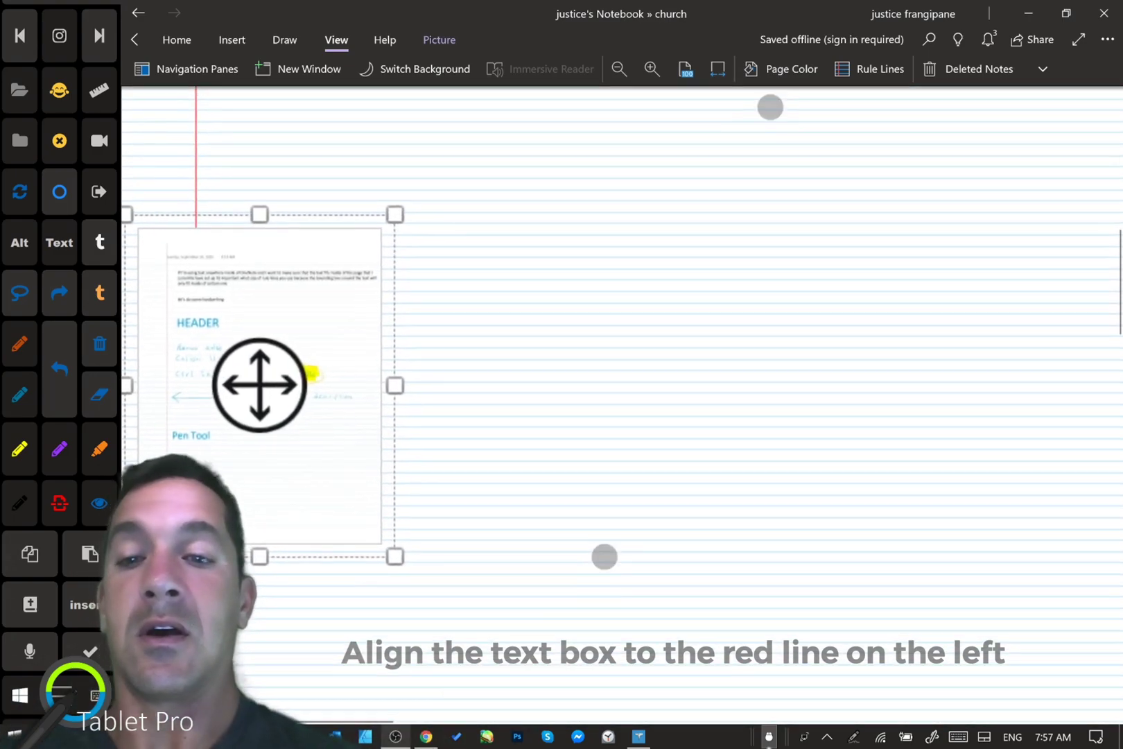
scroll(687, 333, up, 8)
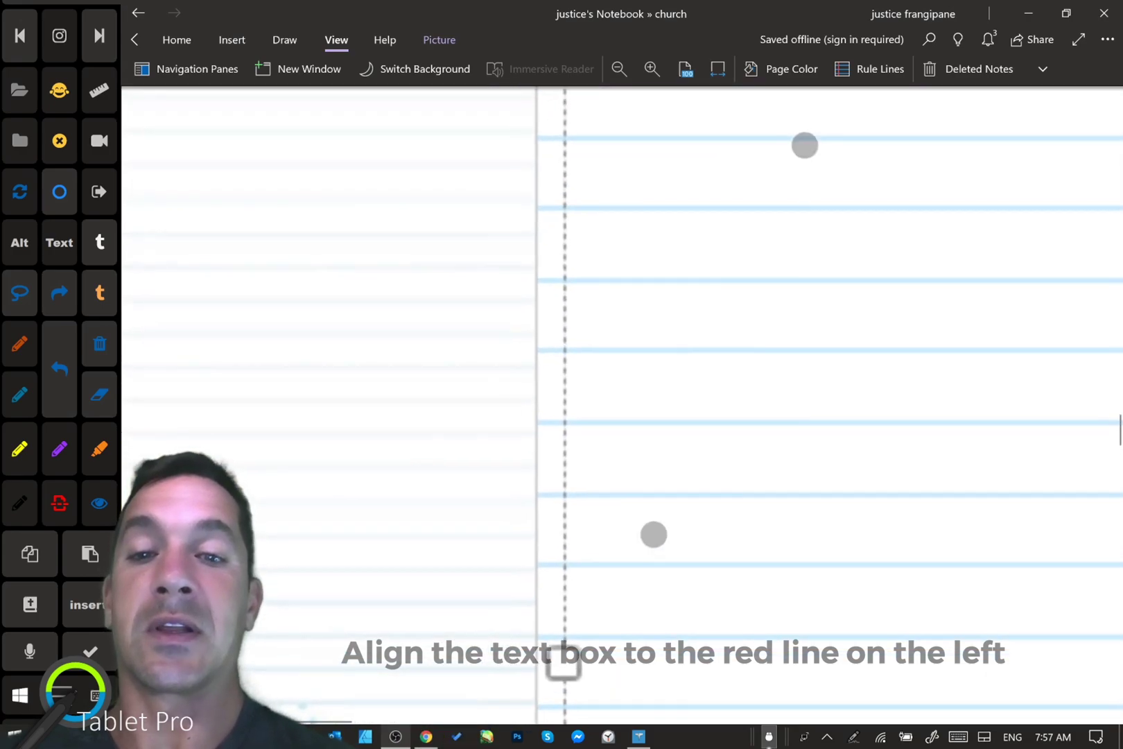
scroll(729, 340, up, 1)
scroll(722, 359, down, 5)
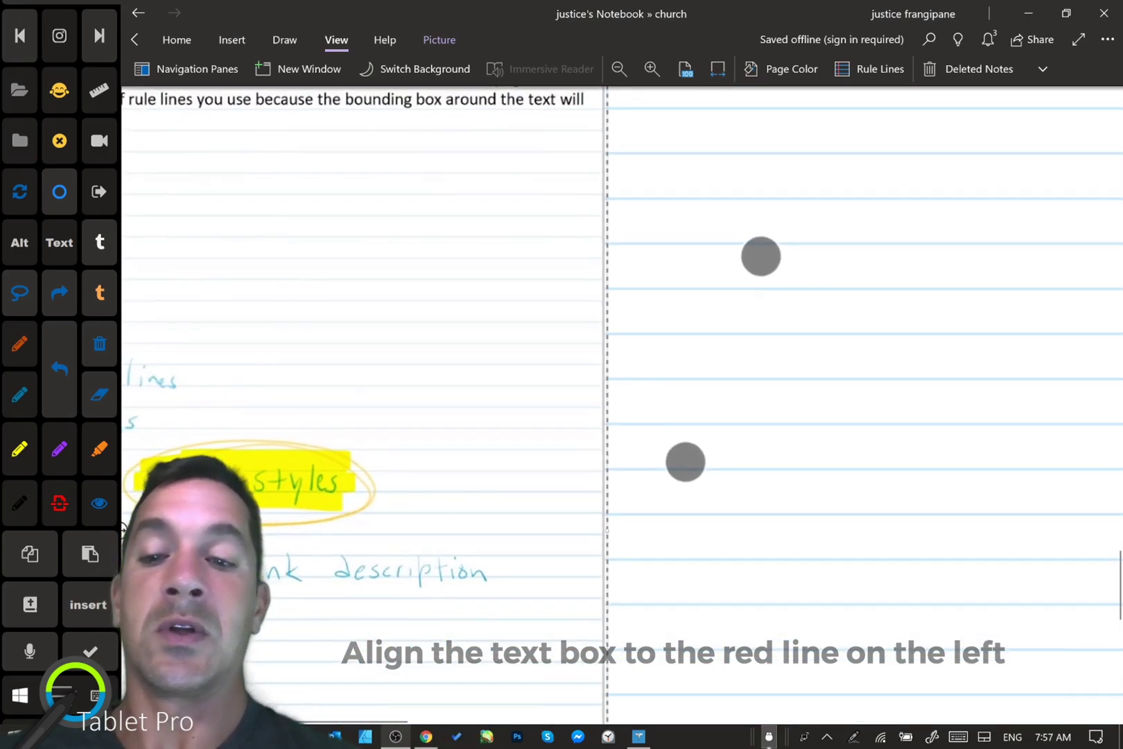
scroll(749, 340, down, 6)
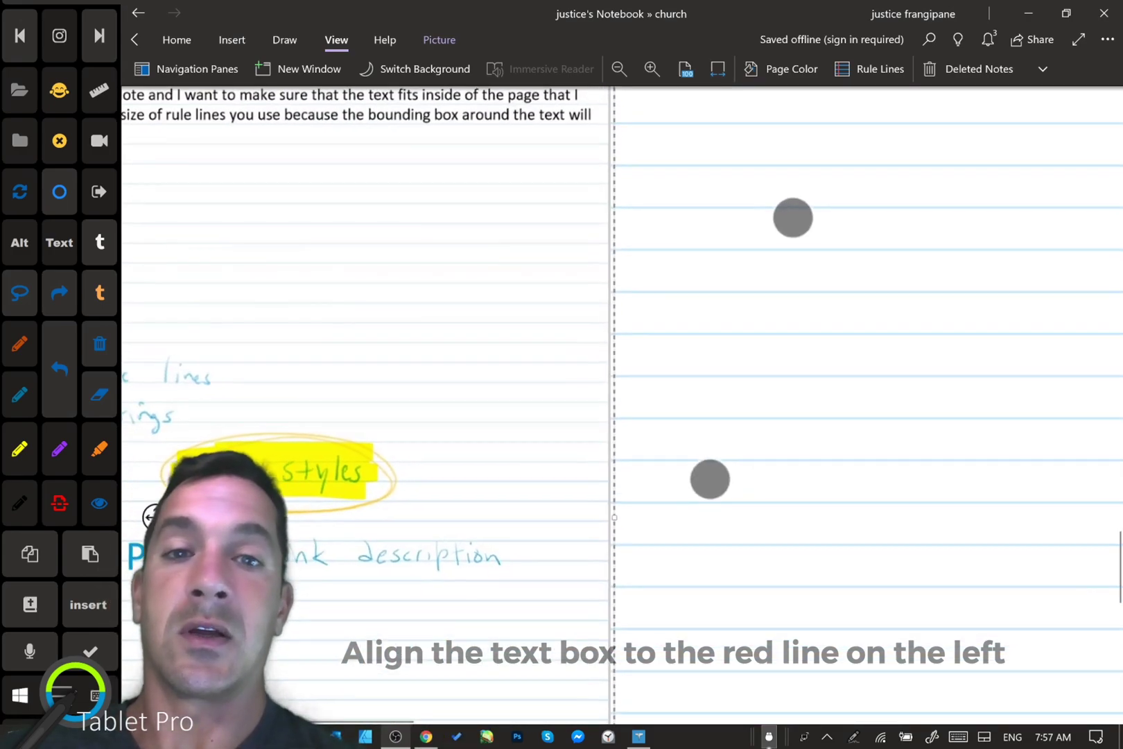
scroll(735, 331, down, 3)
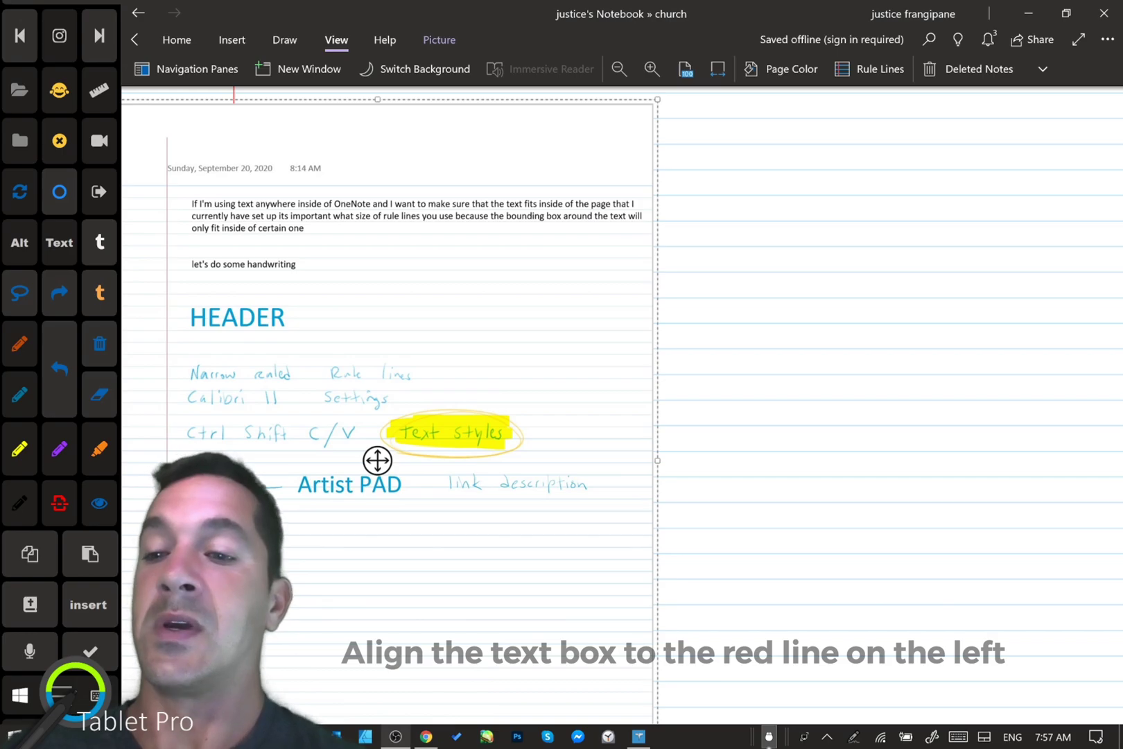
key(BackSpace)
- Handwrite "let's write something" with the blue pen on the rule lines below the dictated paragraph
scroll(677, 371, down, 3)
scroll(677, 371, up, 10)
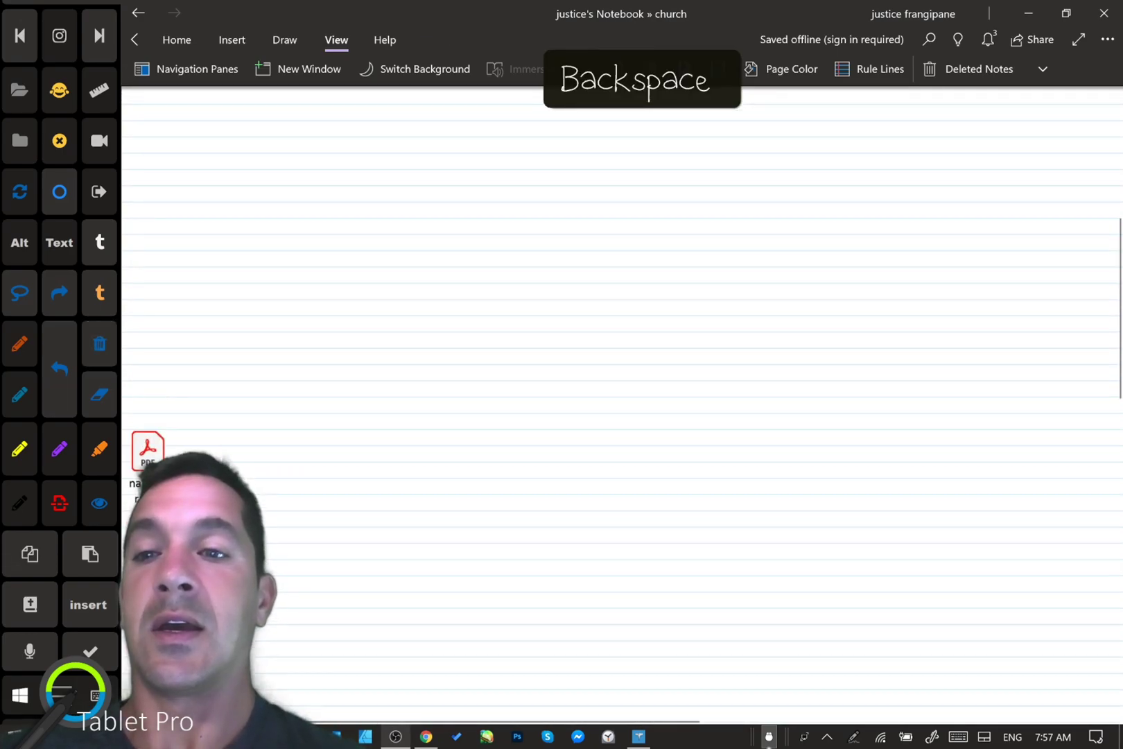
scroll(739, 432, up, 7)
scroll(729, 318, up, 1)
scroll(728, 317, up, 1)
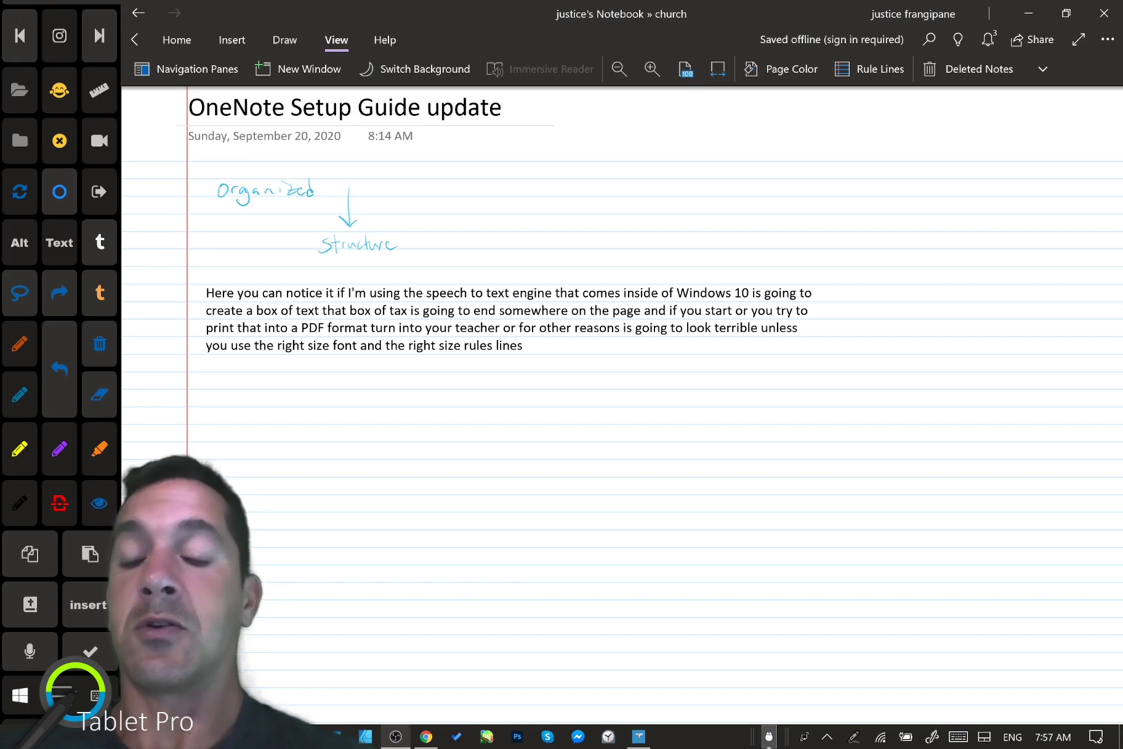
scroll(694, 313, up, 5)
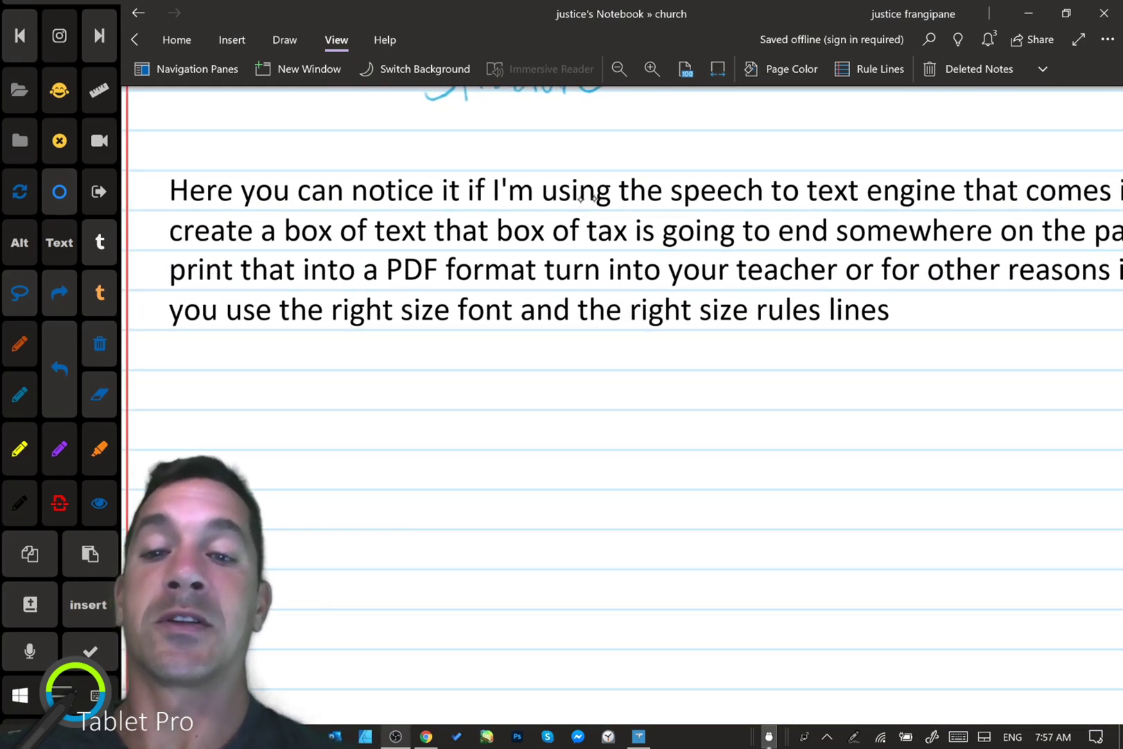
scroll(847, 303, down, 2)
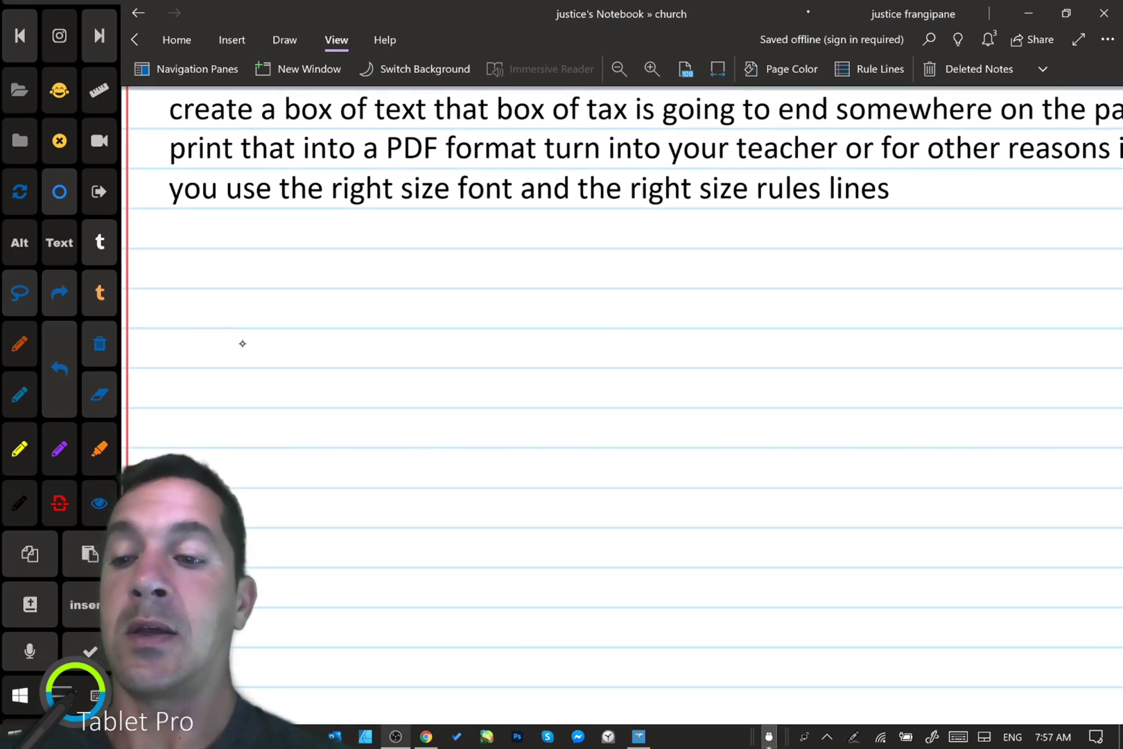
click(165, 40)
click(285, 41)
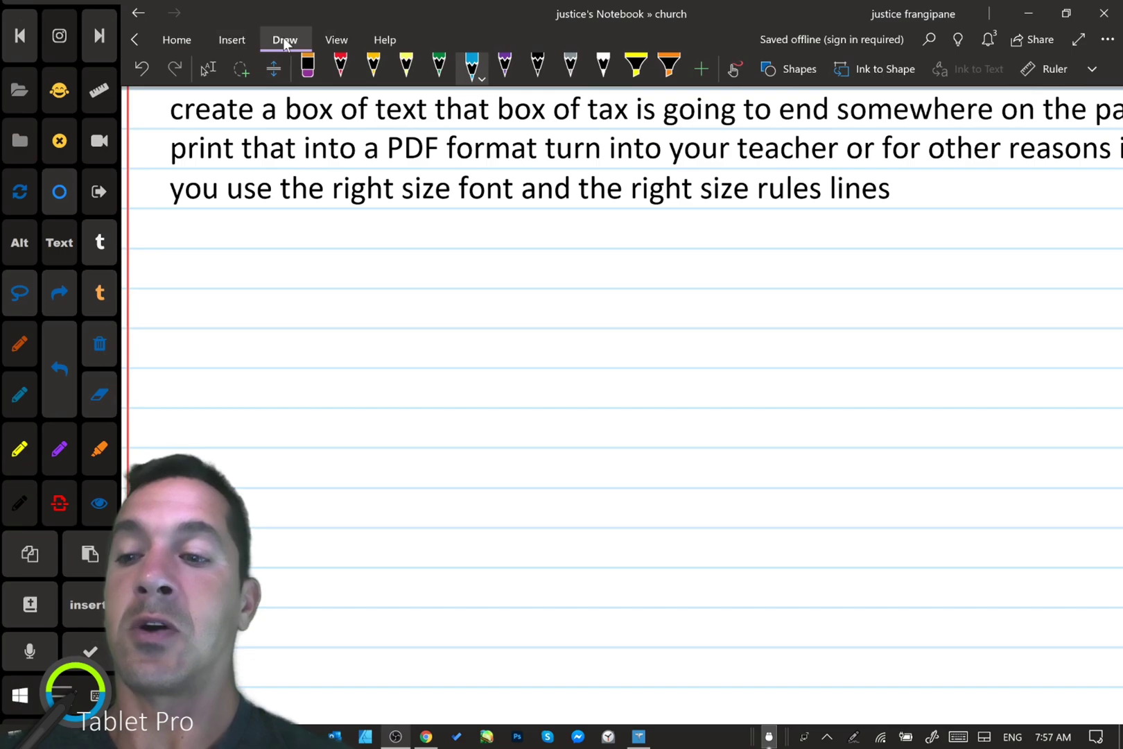
click(472, 67)
click(474, 68)
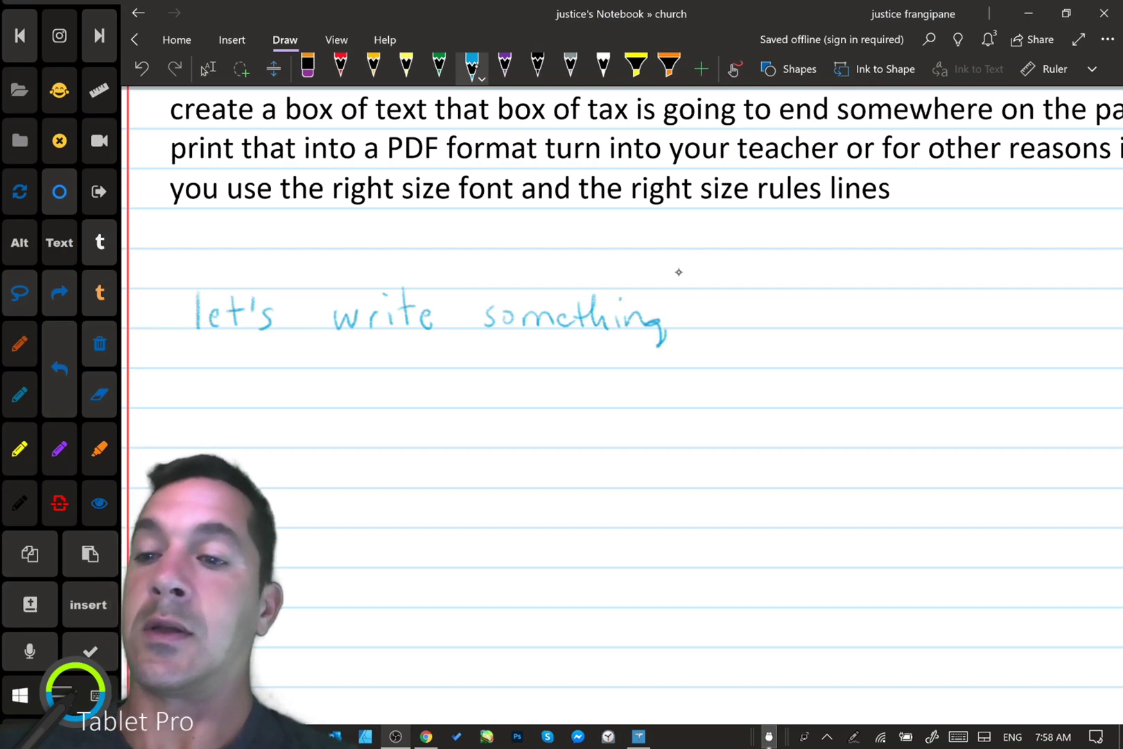
- Lasso the handwritten "let's write something" and convert the ink to text
mouse_move(664, 354)
mouse_down()
mouse_move(459, 381)
mouse_move(745, 328)
mouse_up()
key(alt)
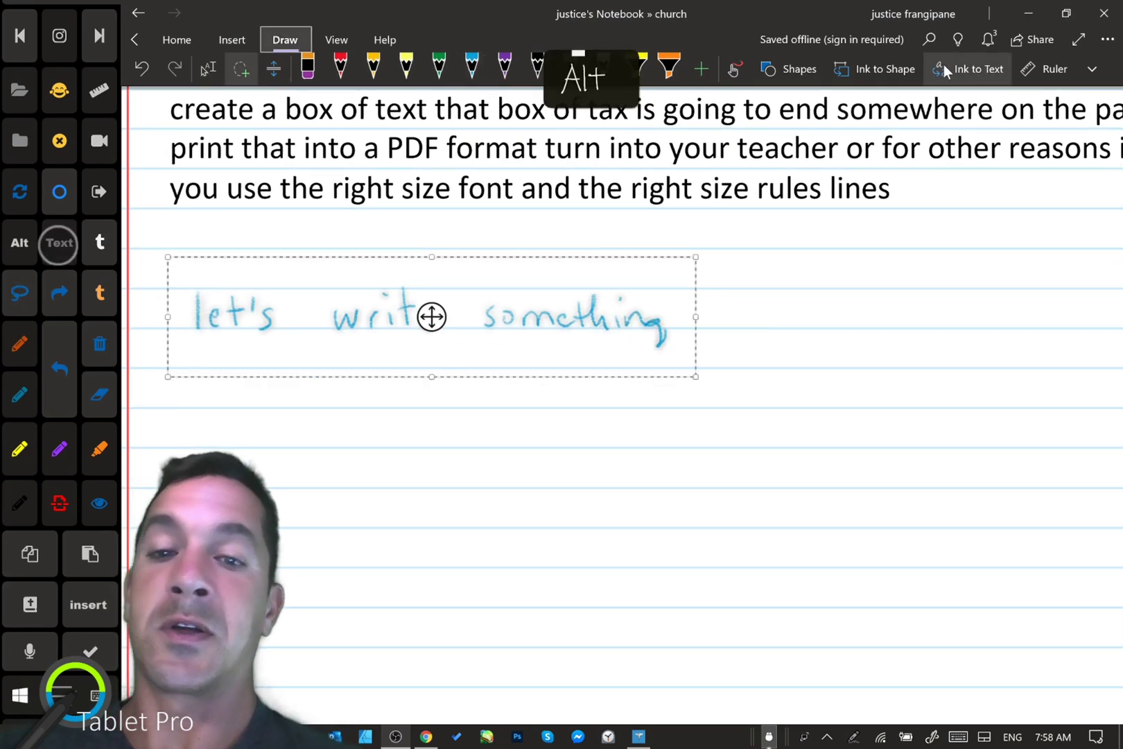
click(944, 68)
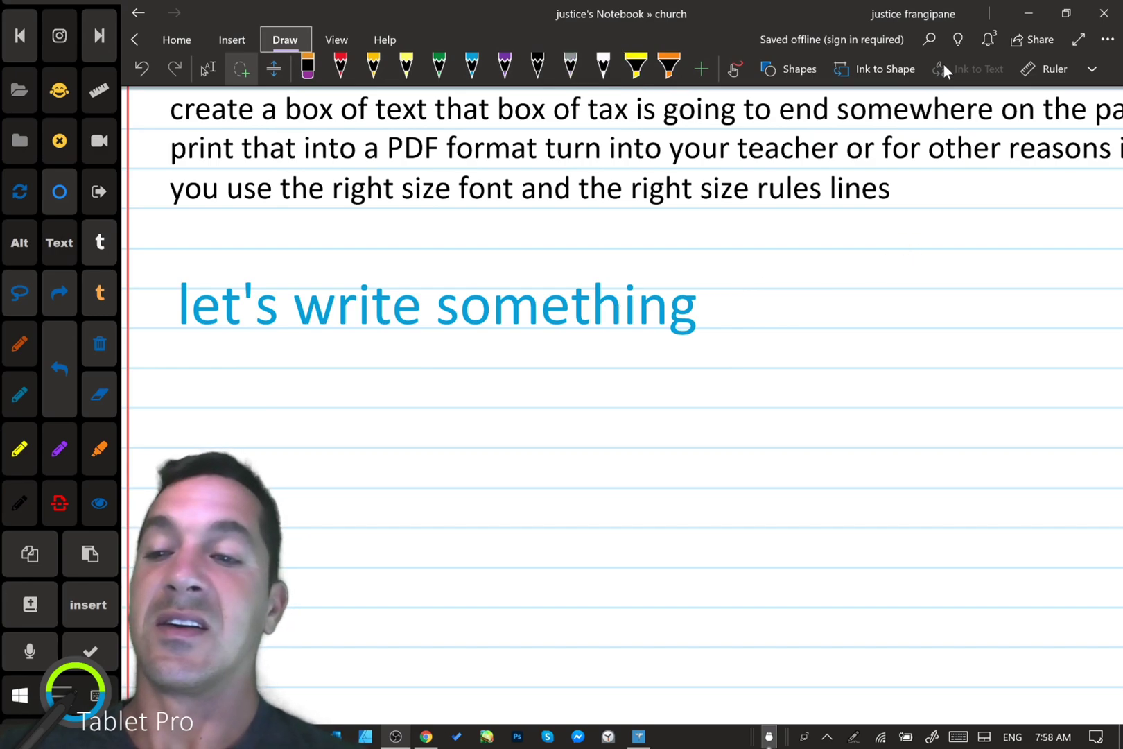
- Draw a blue ink arrow pointing at the end of the converted "let's write something" text
click(21, 398)
mouse_move(942, 237)
mouse_down()
mouse_move(793, 289)
mouse_move(801, 316)
mouse_up()
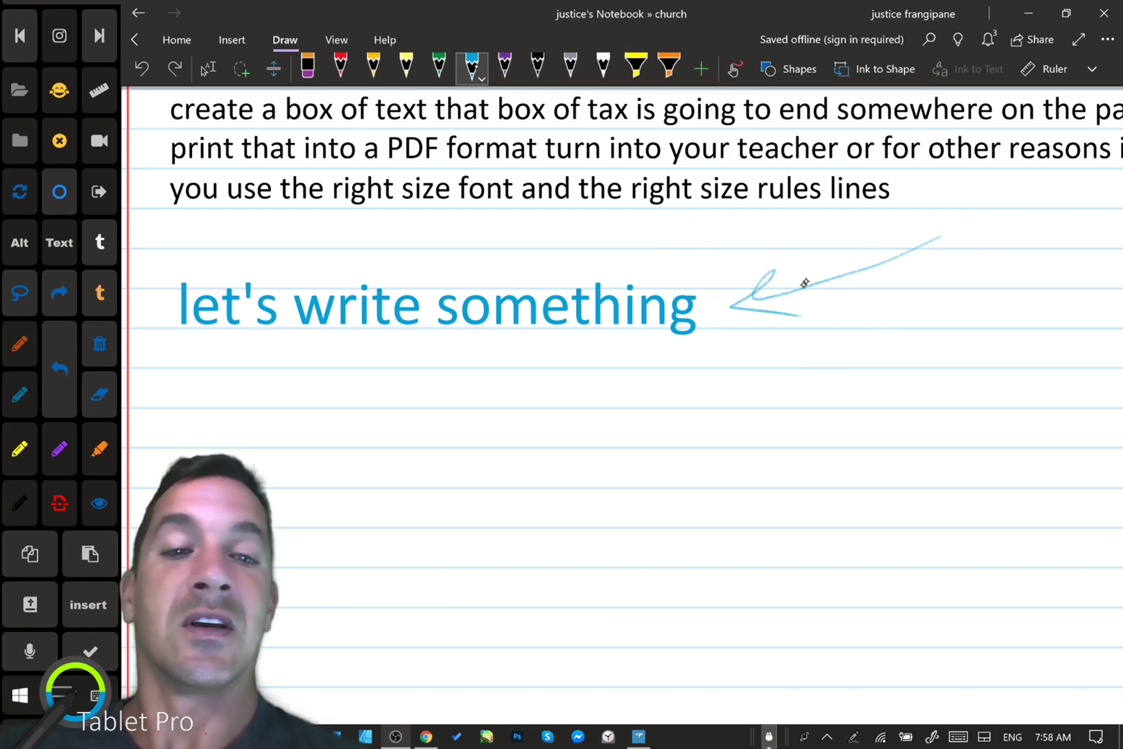
- Copy the text formatting of the dictated paragraph
click(672, 157)
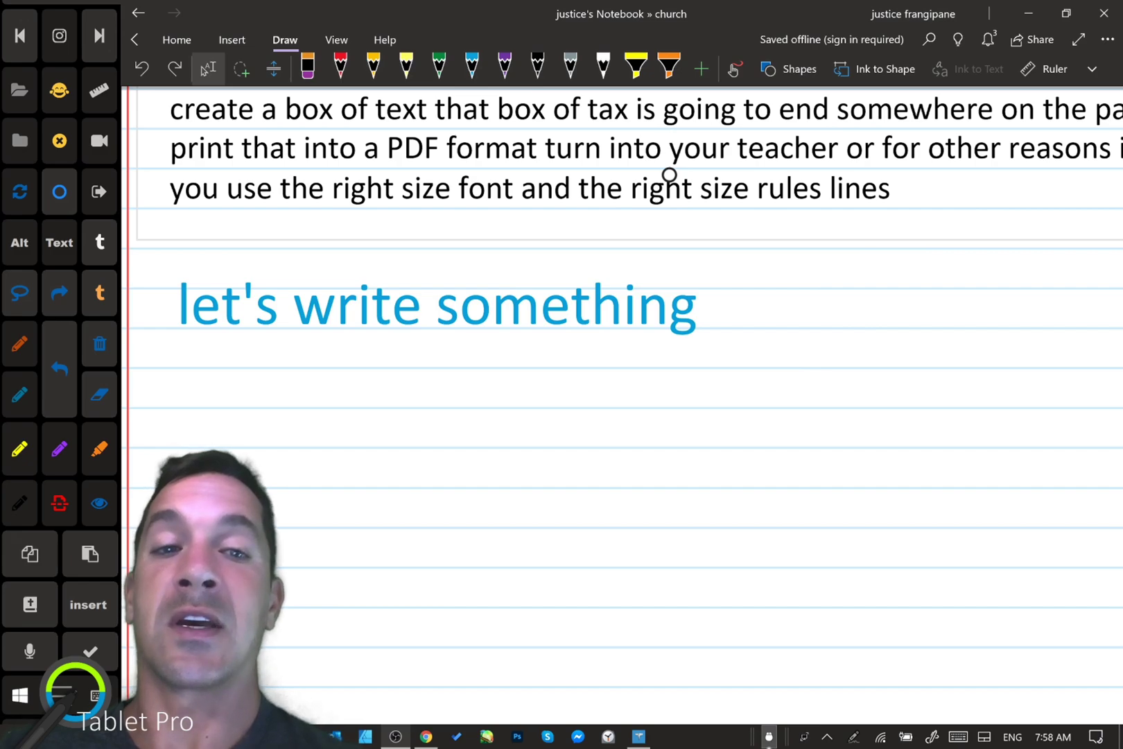
drag(825, 300, 815, 414)
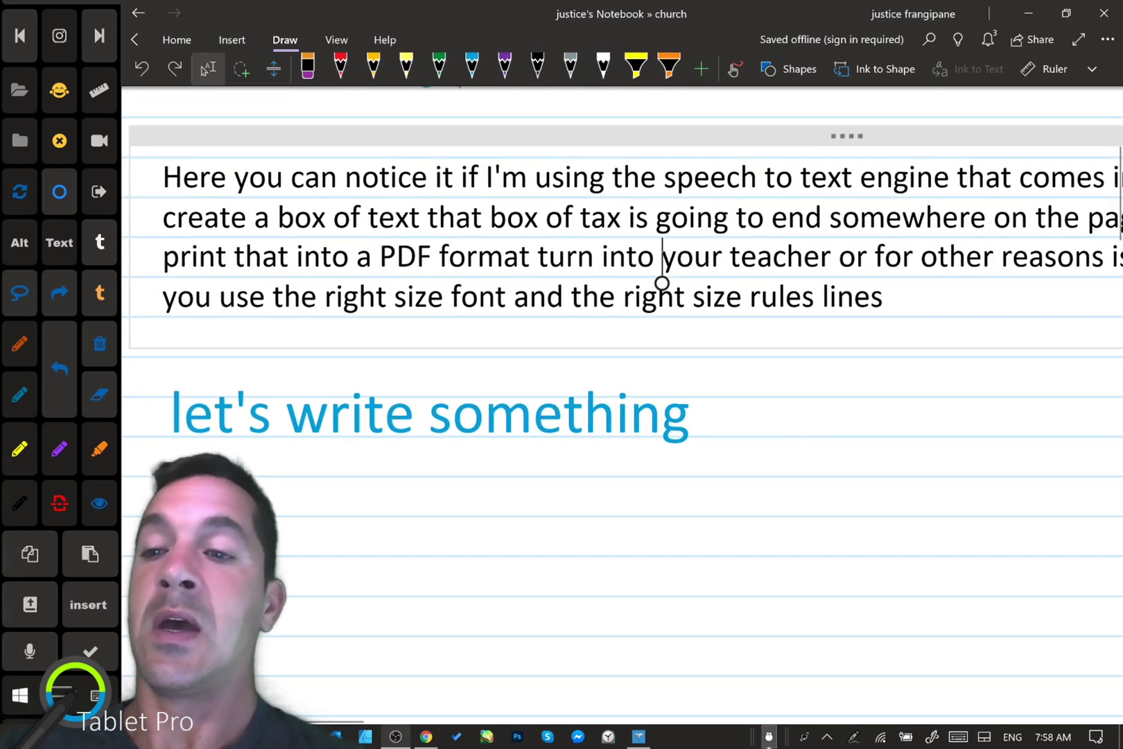
click(102, 289)
key(ctrl+shift+c)
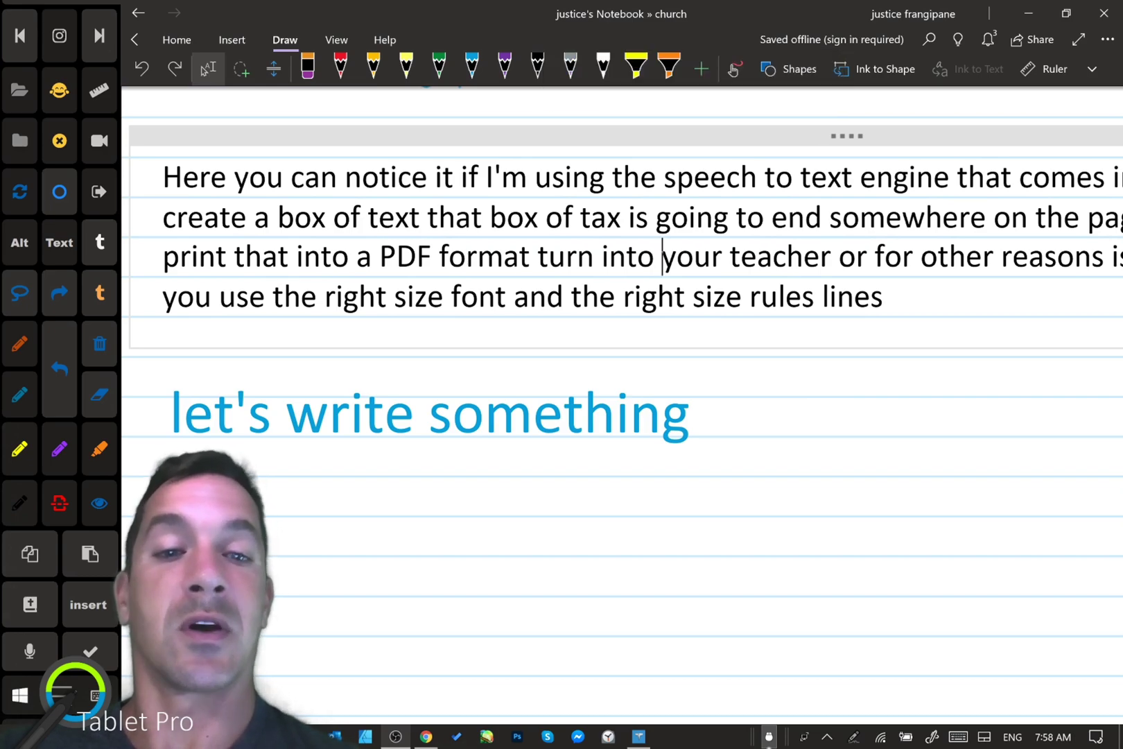
- Apply the copied paragraph formatting to all of the converted "let's write something" text
scroll(817, 371, down, 1)
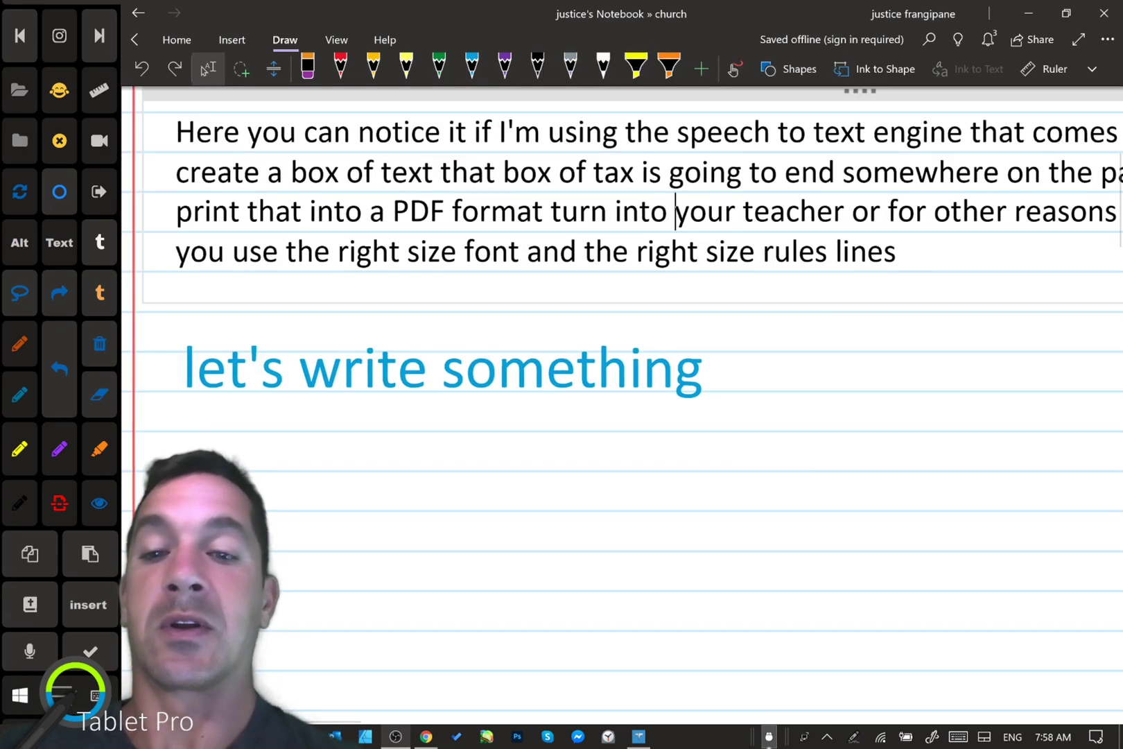
click(442, 371)
key(ctrl+shift+v)
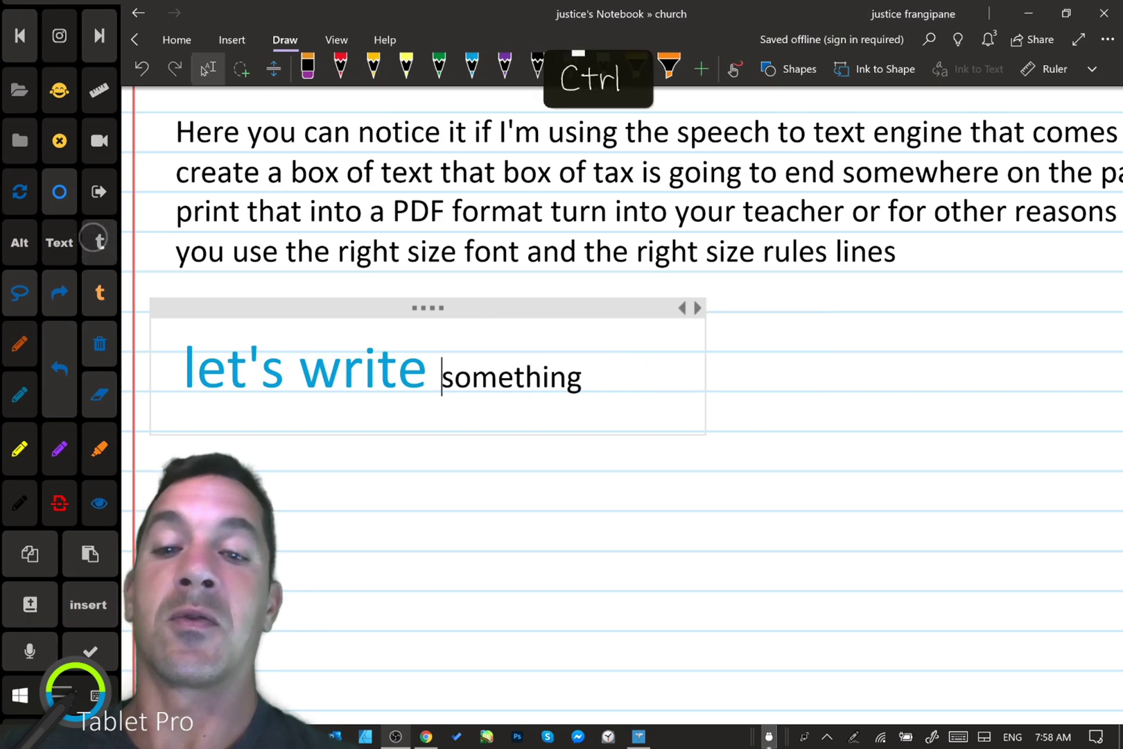
key(ctrl+a)
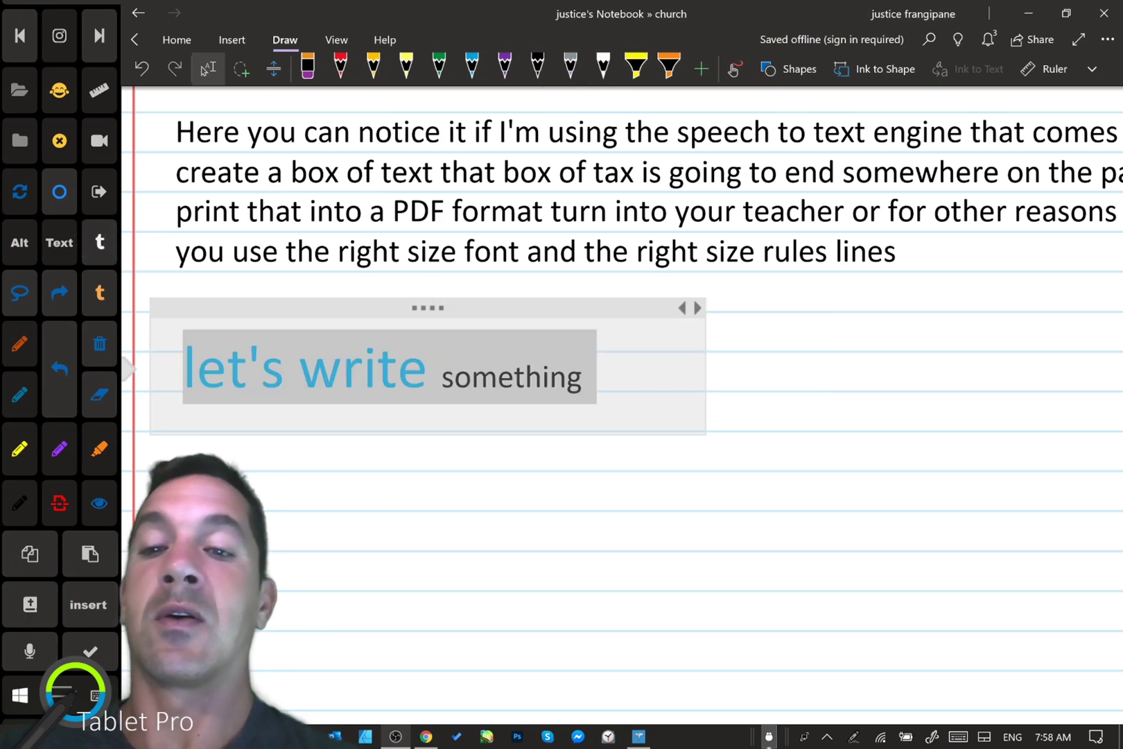
key(ctrl+shift+v)
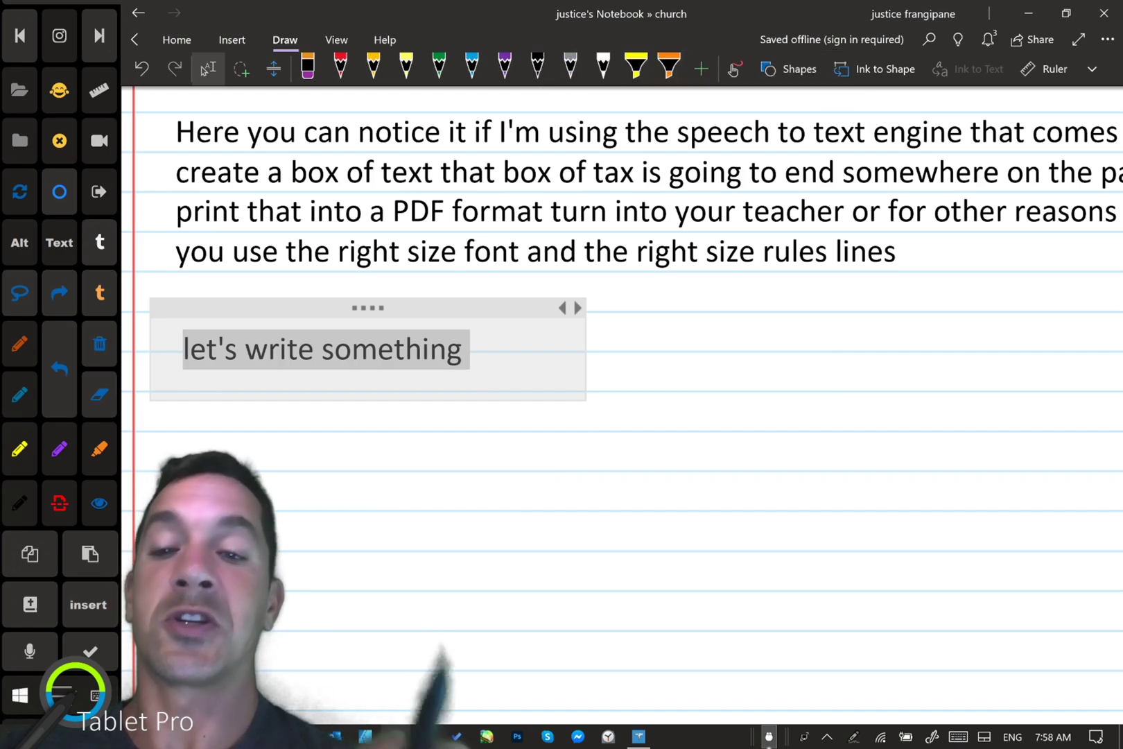
- Move the "let's write something" text box down, align it with the dictated paragraph's left edge, and merge it into that paragraph's text box
drag(369, 306, 366, 319)
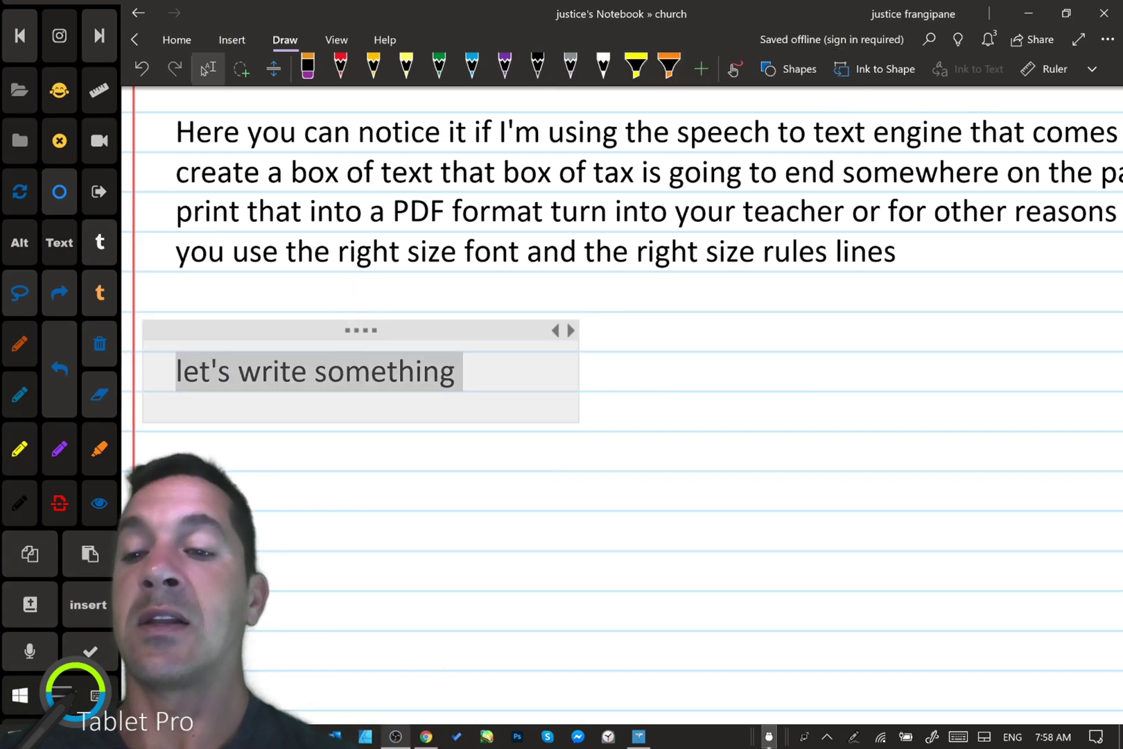
click(629, 342)
scroll(822, 392, down, 3)
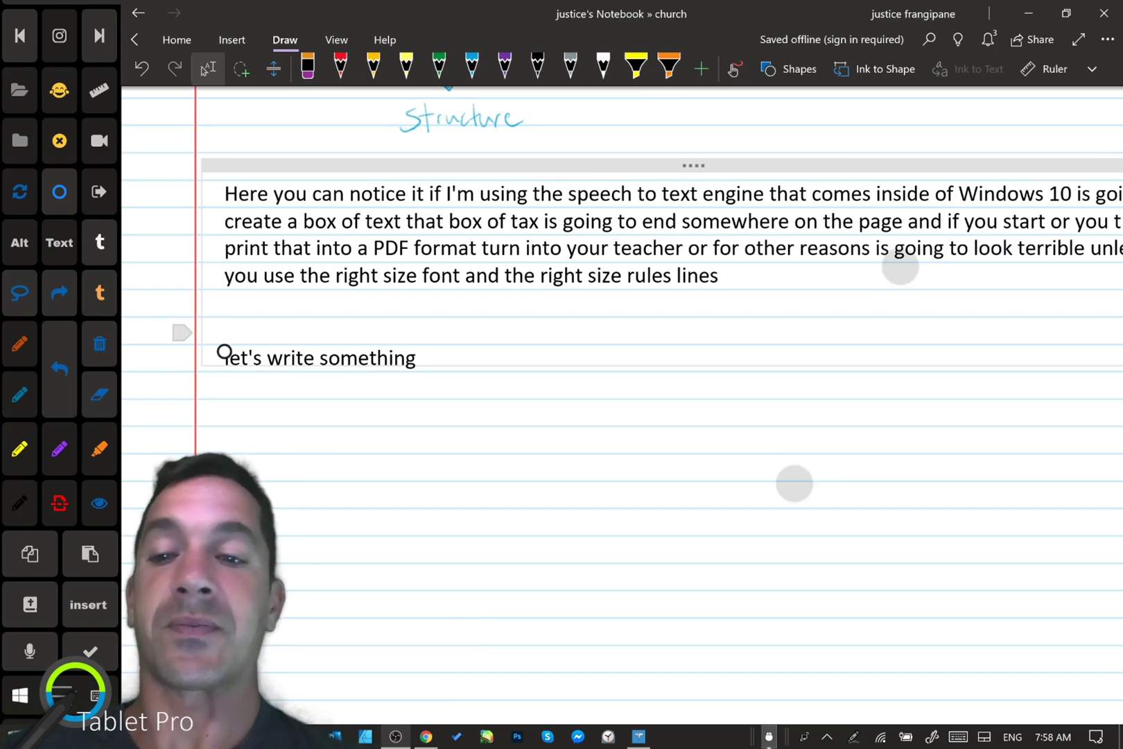
scroll(842, 375, right, 1)
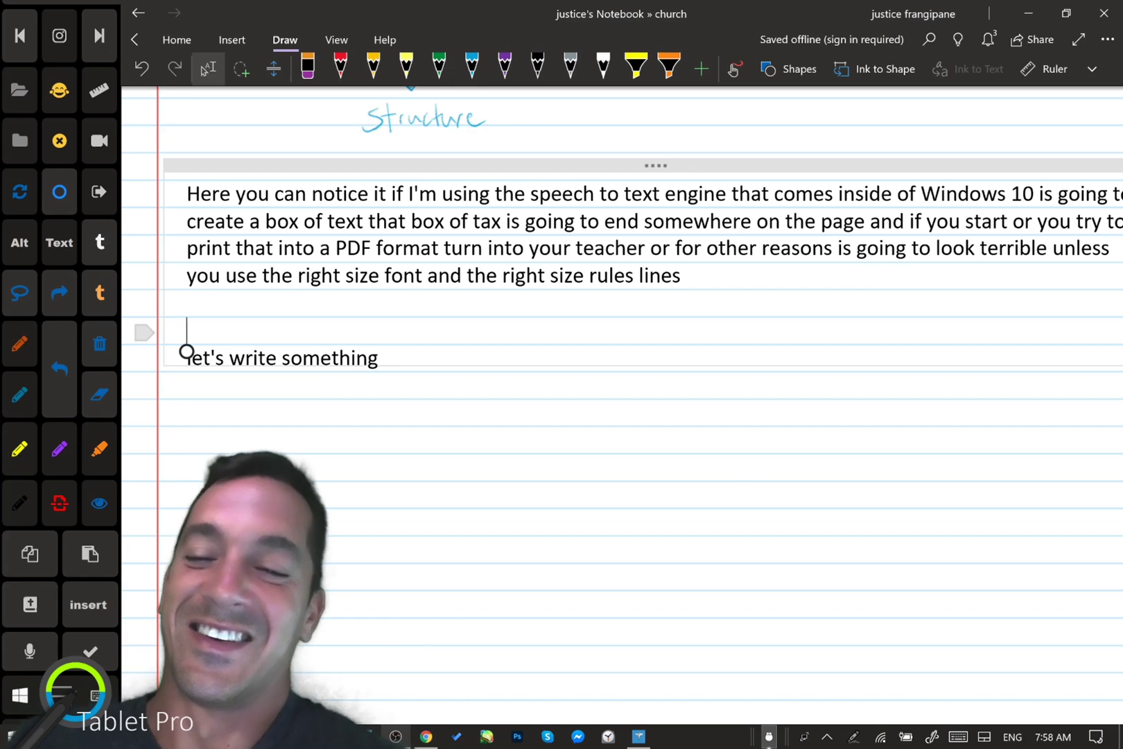
scroll(793, 335, down, 1)
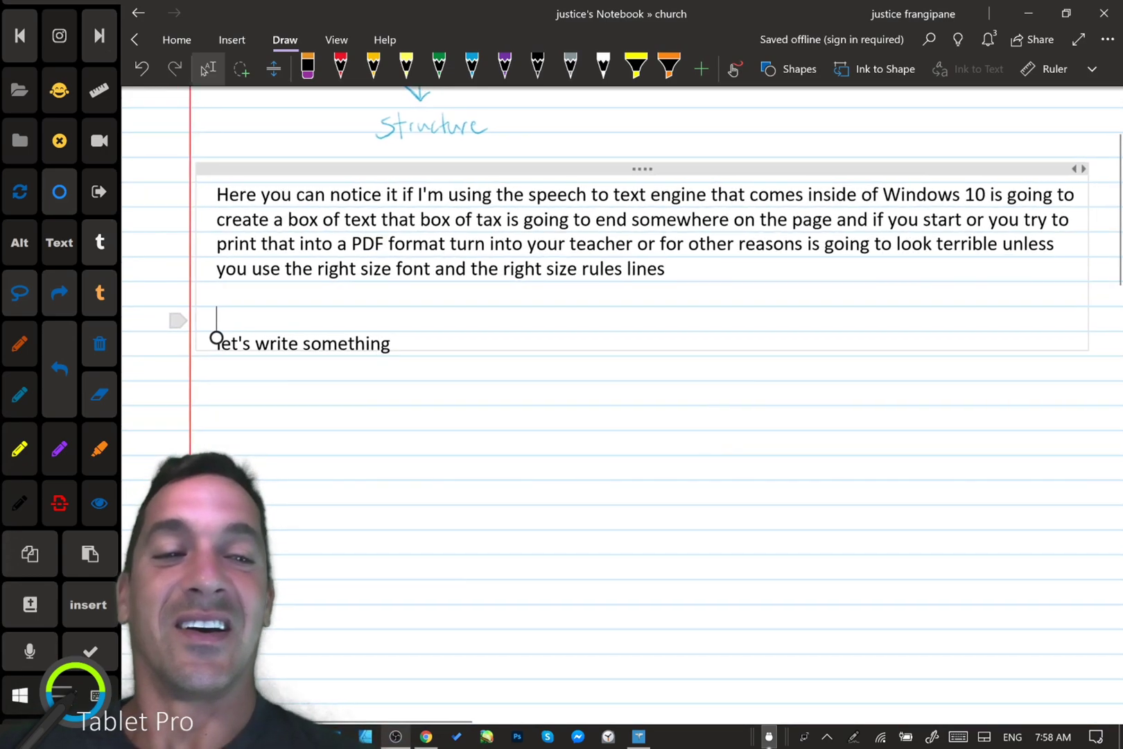
scroll(797, 291, up, 3)
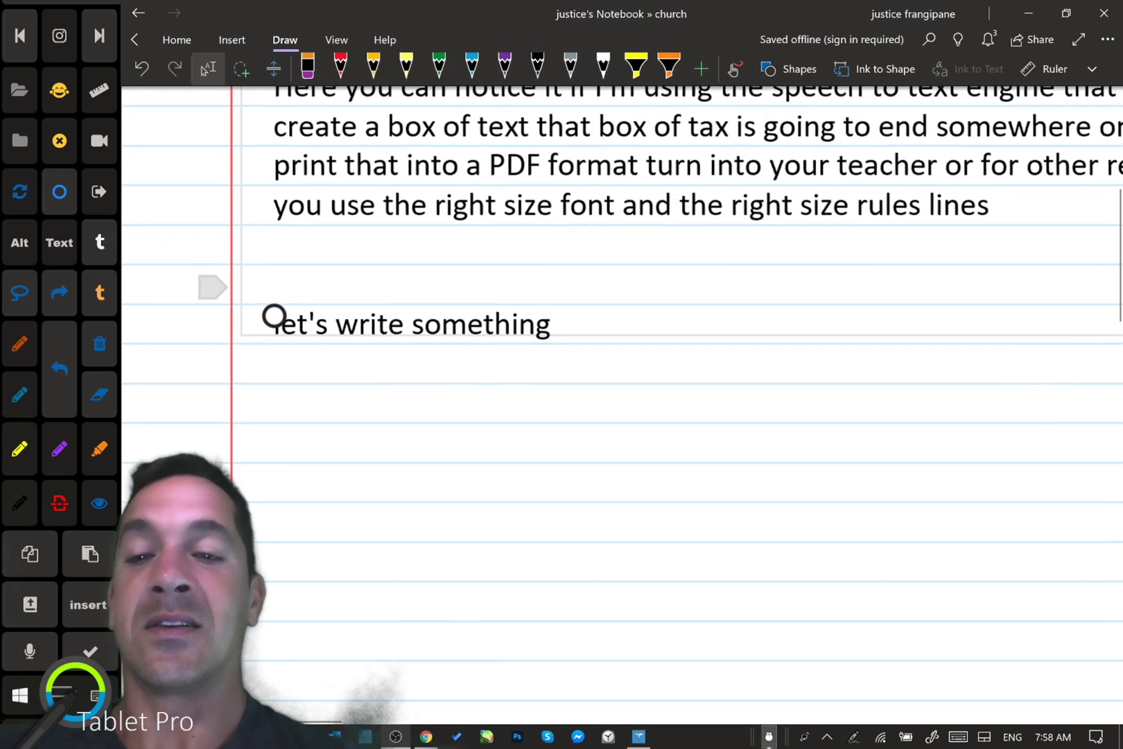
- Handwrite SUBJECT in blue ink below the "let's write something" text
scroll(773, 347, up, 3)
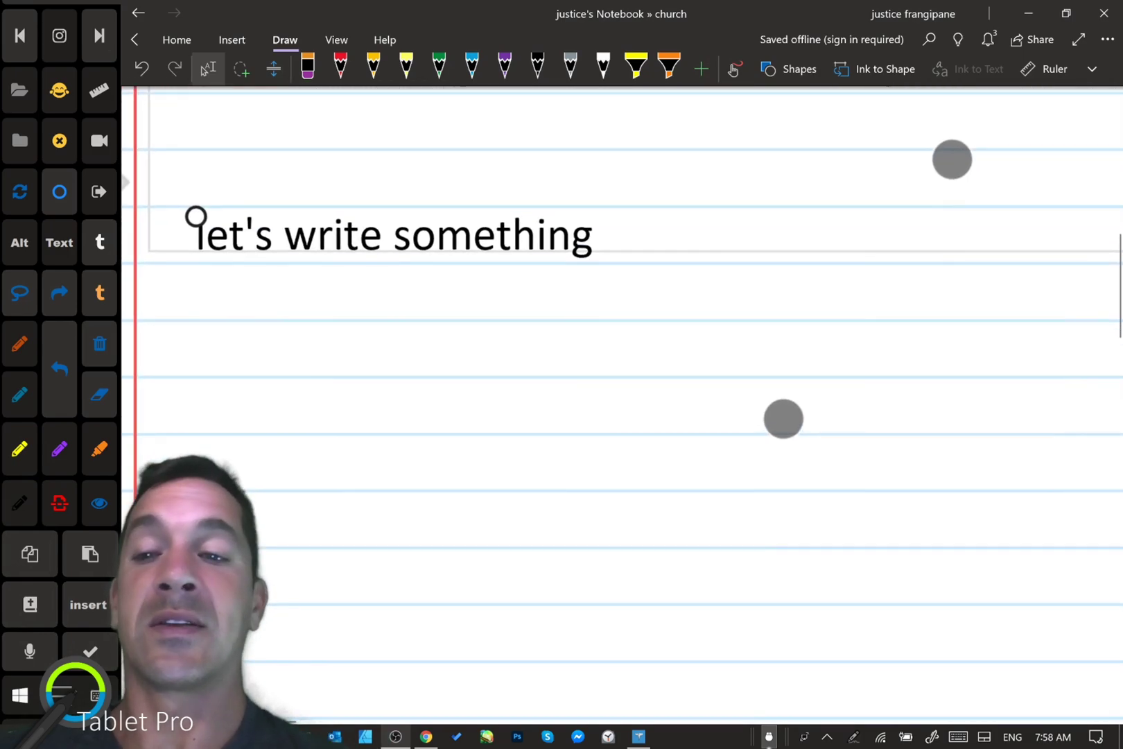
mouse_move(285, 349)
mouse_down()
mouse_move(281, 378)
mouse_move(237, 416)
mouse_up()
drag(337, 340, 378, 419)
drag(420, 346, 424, 420)
drag(410, 350, 424, 418)
drag(512, 340, 462, 414)
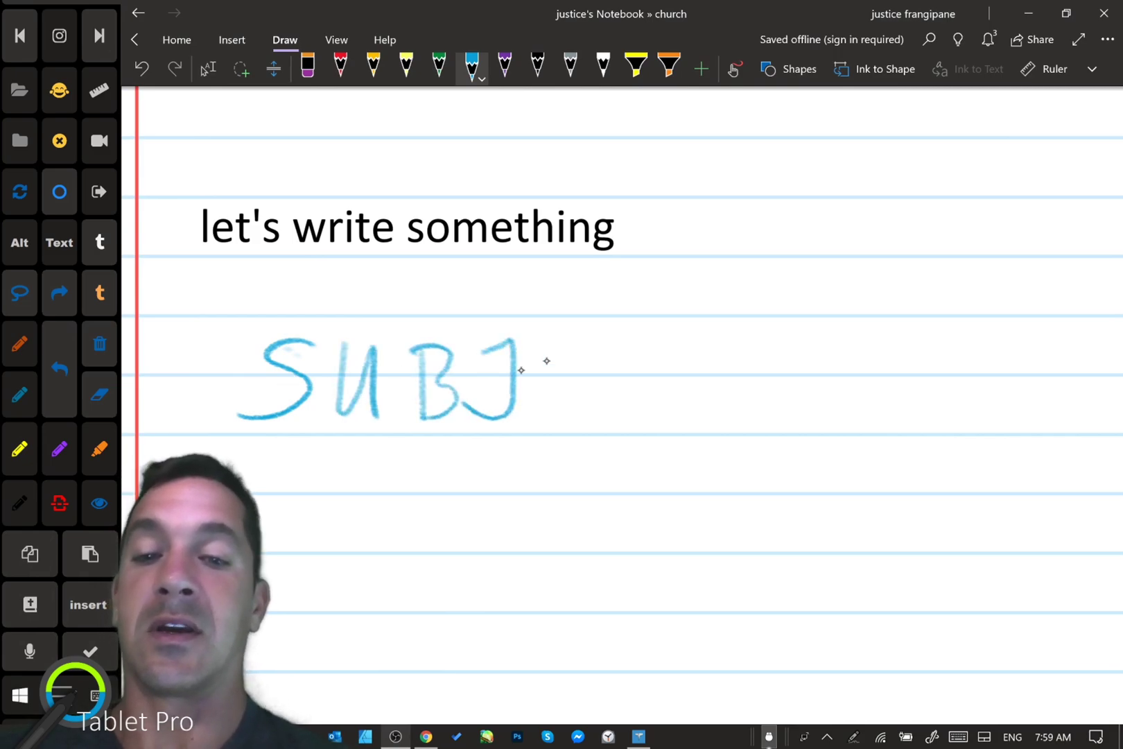
mouse_move(588, 342)
mouse_down()
mouse_move(572, 420)
mouse_move(567, 383)
mouse_up()
drag(628, 346, 637, 414)
drag(670, 350, 678, 418)
drag(633, 337, 741, 336)
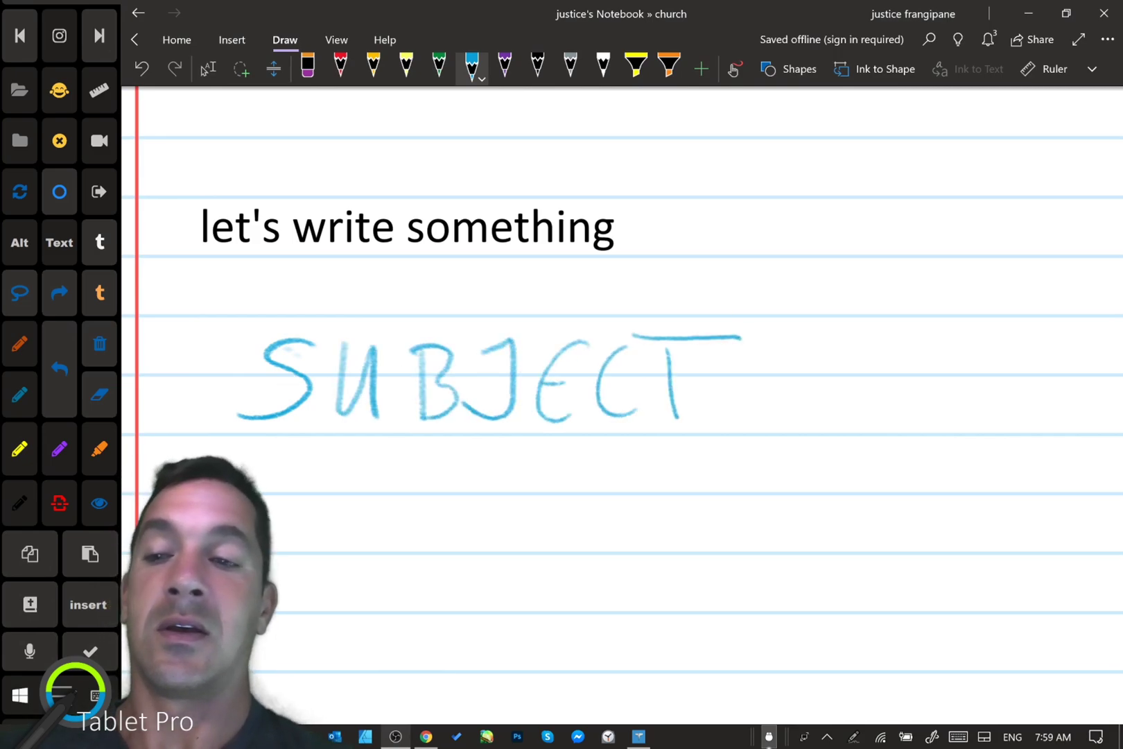
- Lasso the handwritten SUBJECT and convert the ink to text
click(20, 293)
mouse_move(682, 431)
mouse_down()
mouse_move(274, 496)
mouse_move(702, 457)
mouse_move(657, 471)
mouse_up()
click(944, 64)
scroll(797, 374, down, 5)
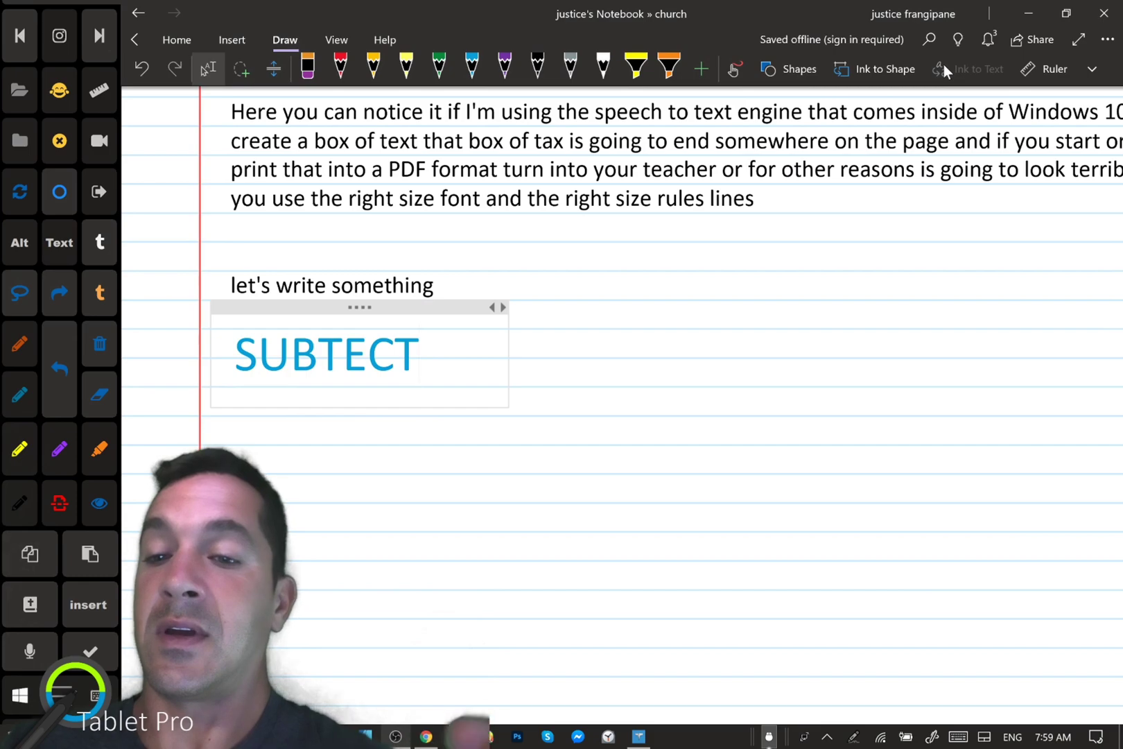
- Correct the converted word SUBTECT to SUBJECT by replacing the wrong T with J
double_click(335, 354)
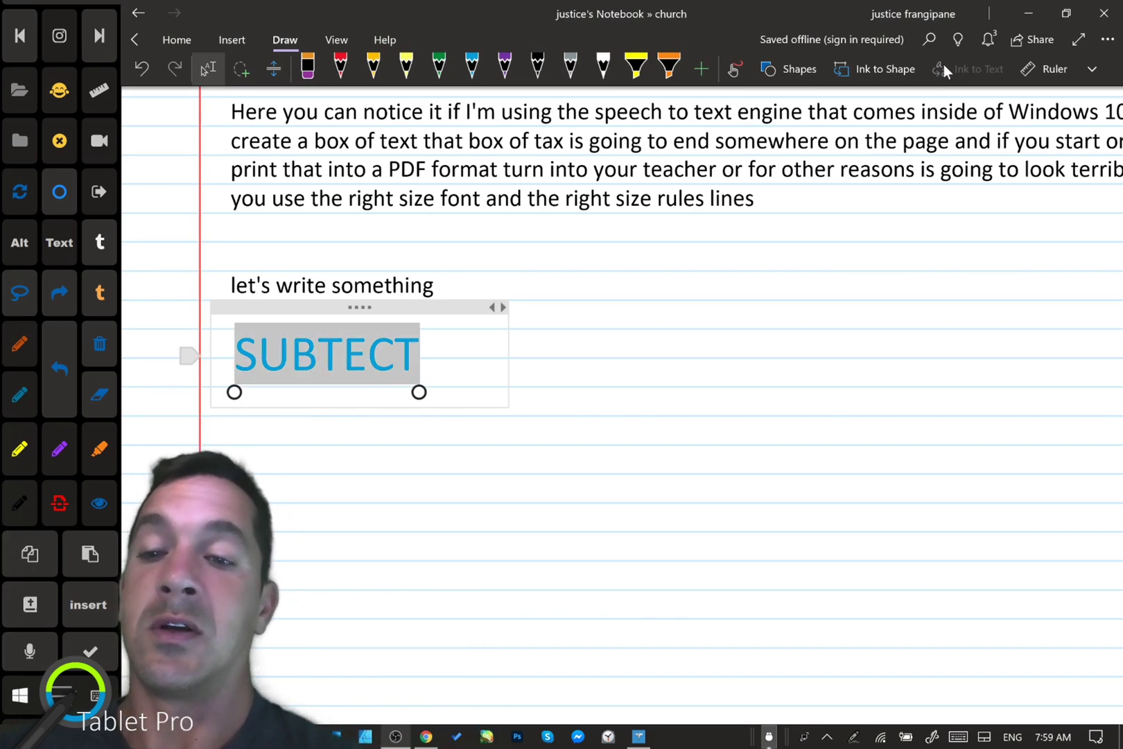
click(333, 356)
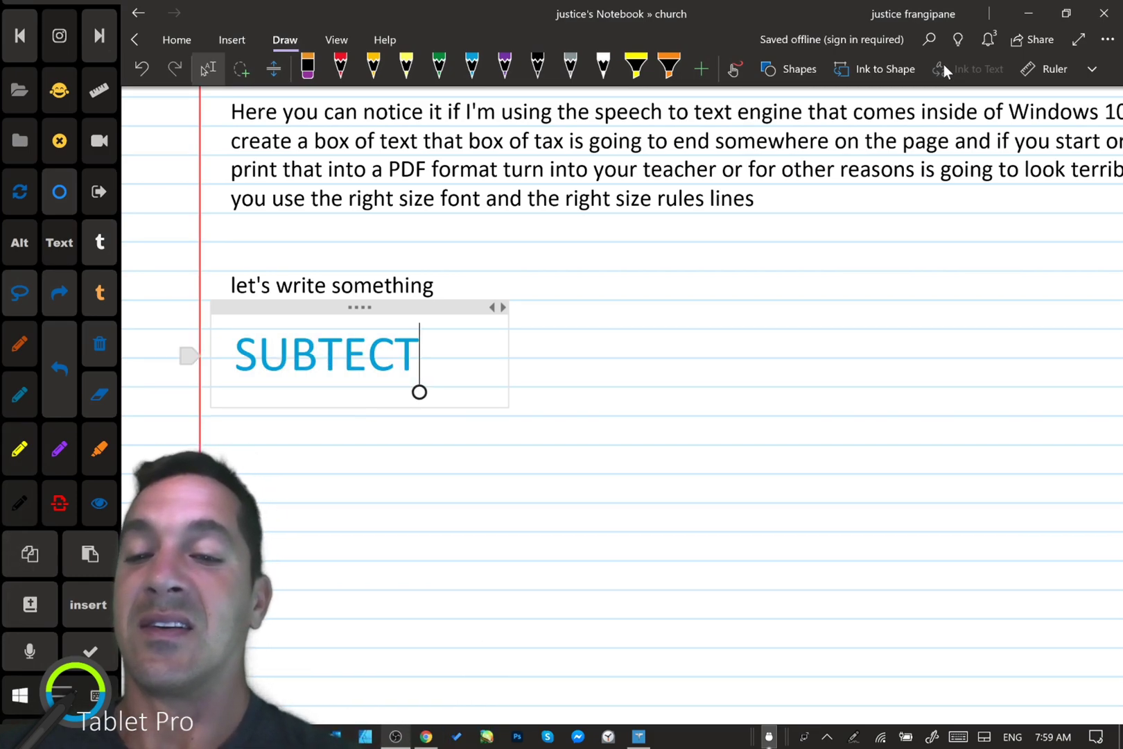
drag(420, 392, 343, 395)
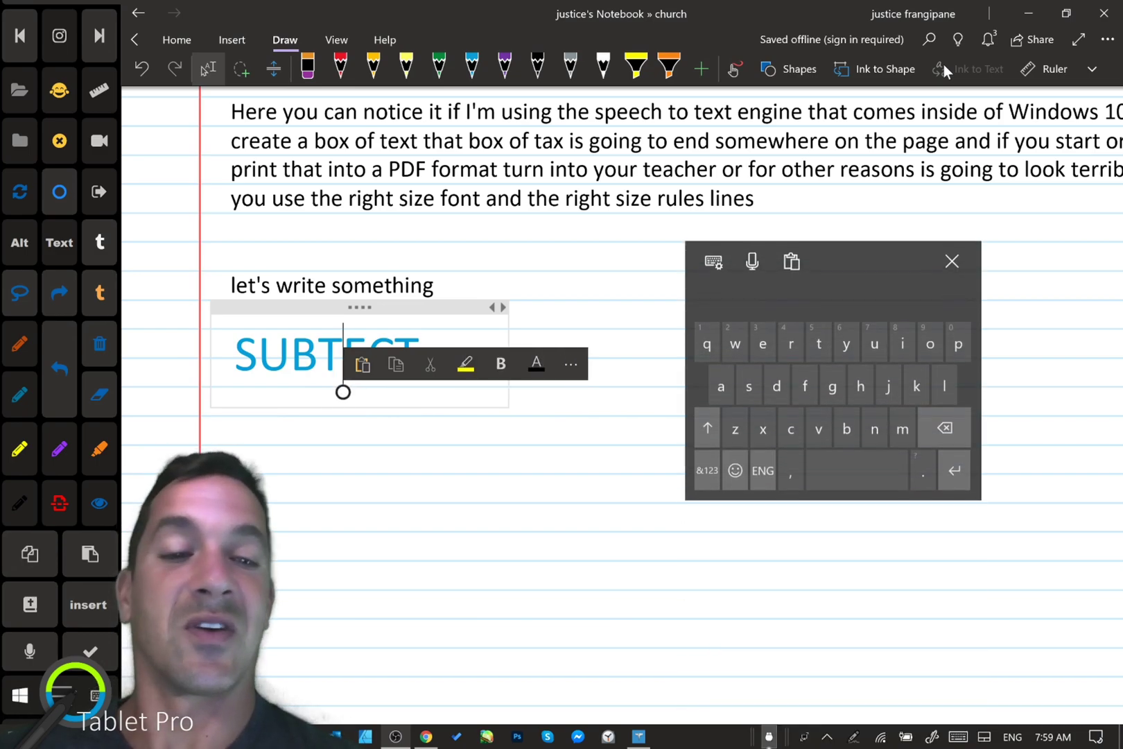
key(BackSpace)
text(j)
key(BackSpace)
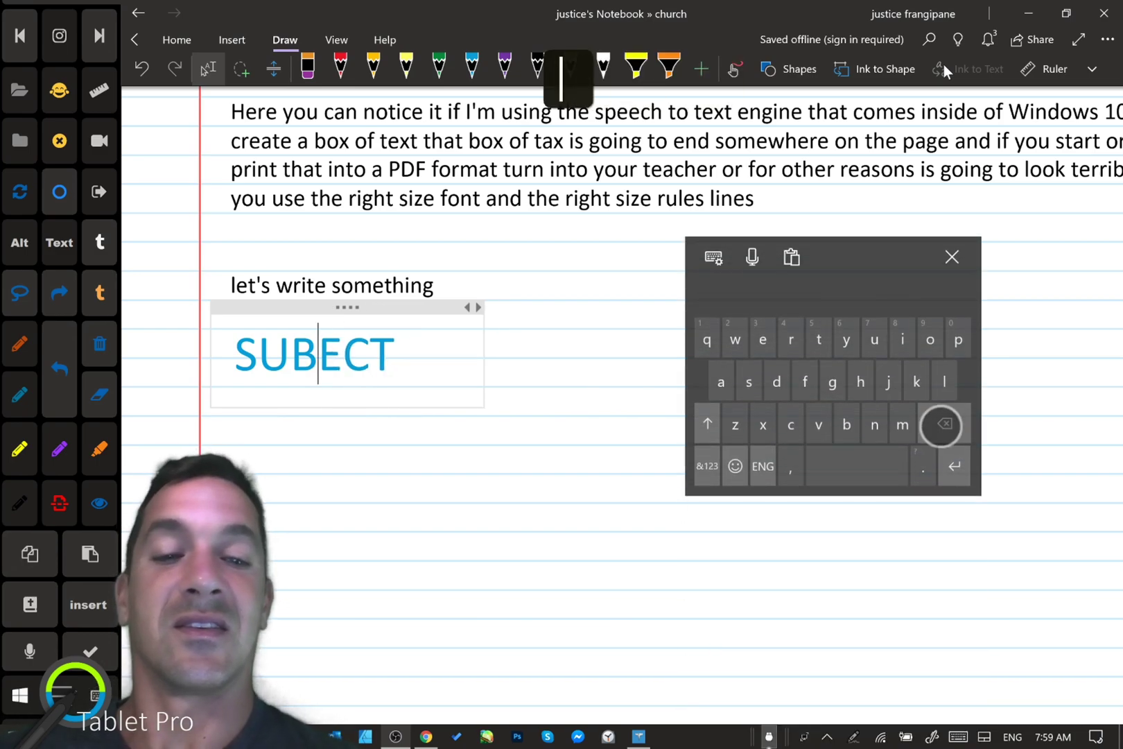
text(J)
key(Escape)
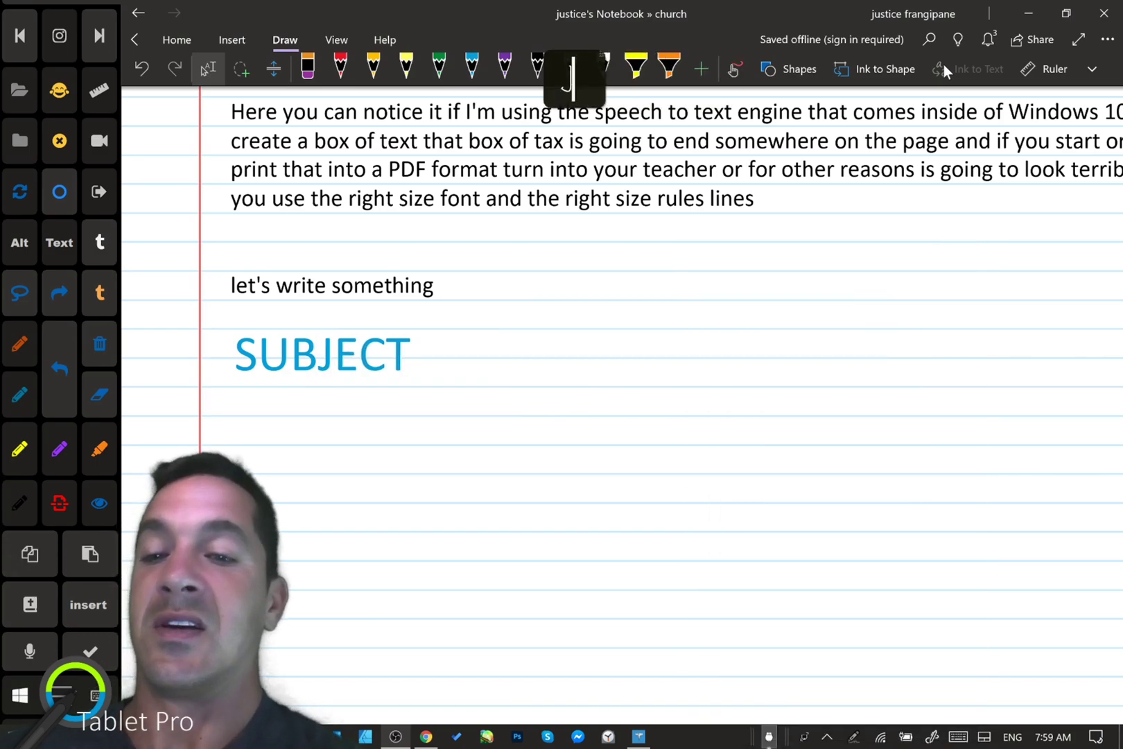
- Select the whole converted SUBJECT text and change its font color
double_click(366, 352)
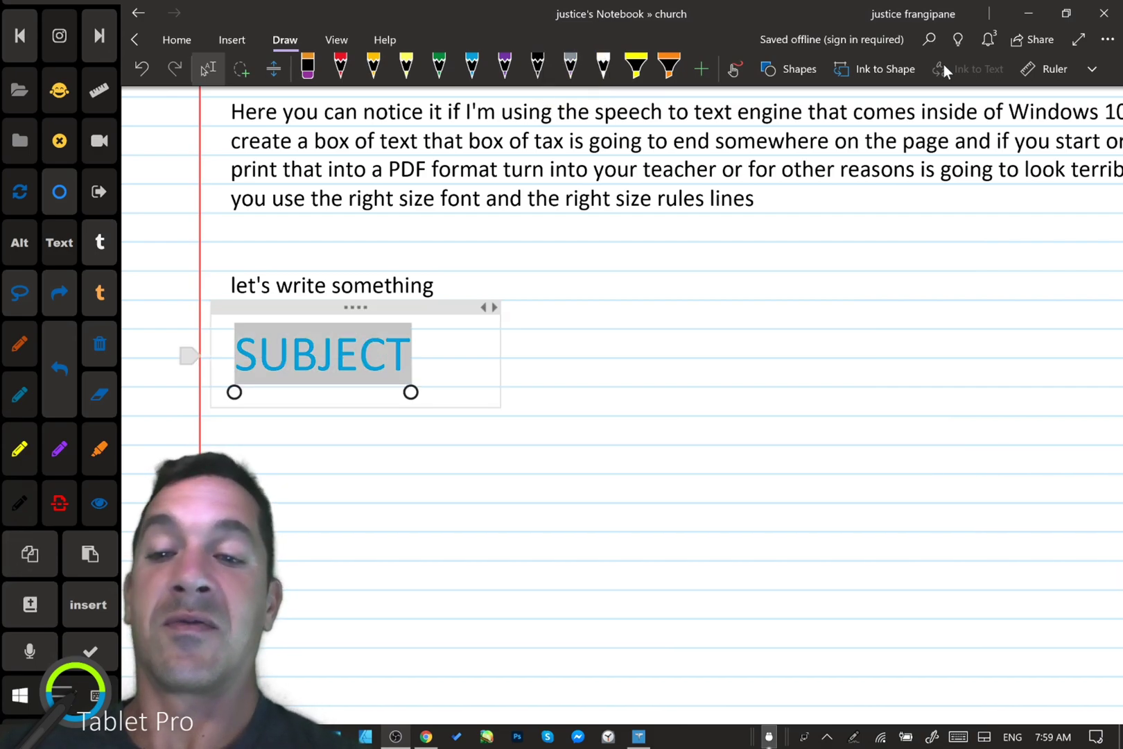
click(374, 67)
click(351, 349)
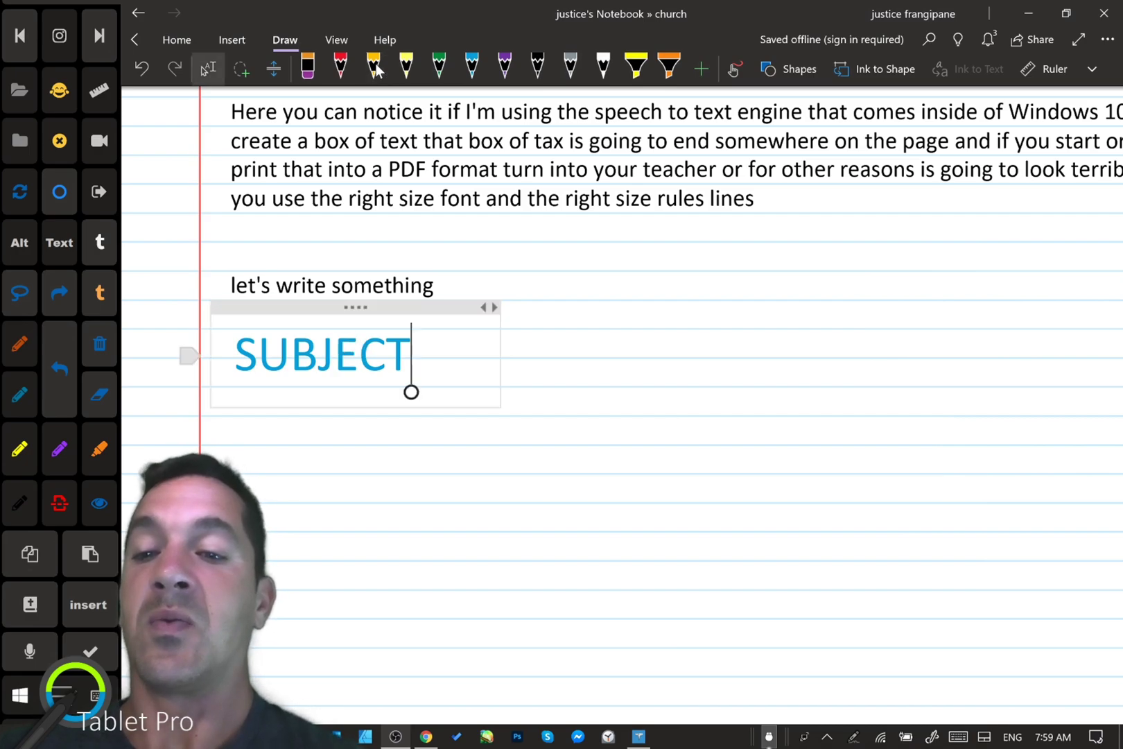
click(359, 312)
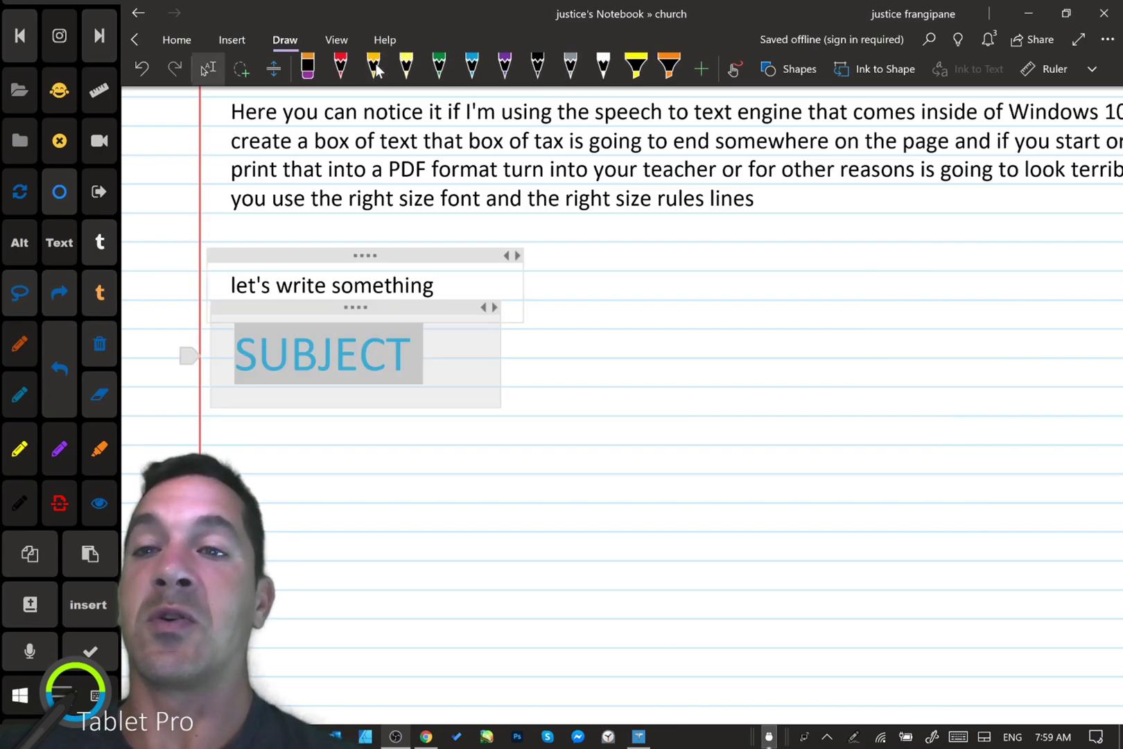
click(176, 39)
click(552, 69)
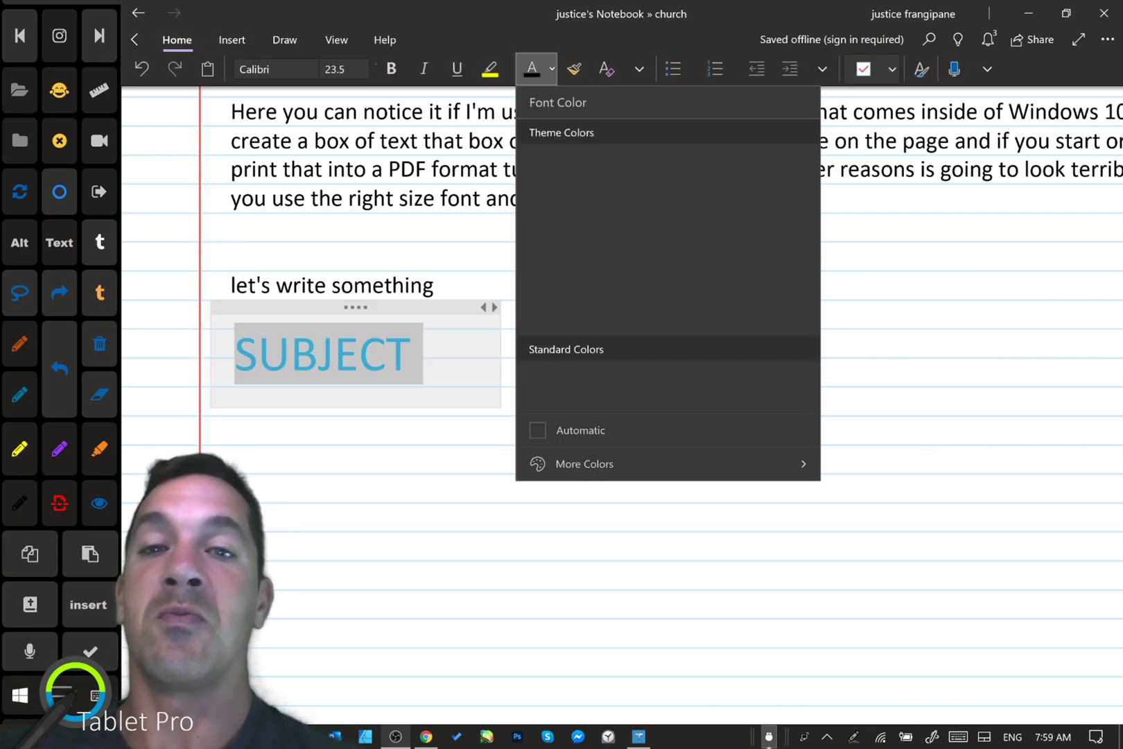
click(682, 170)
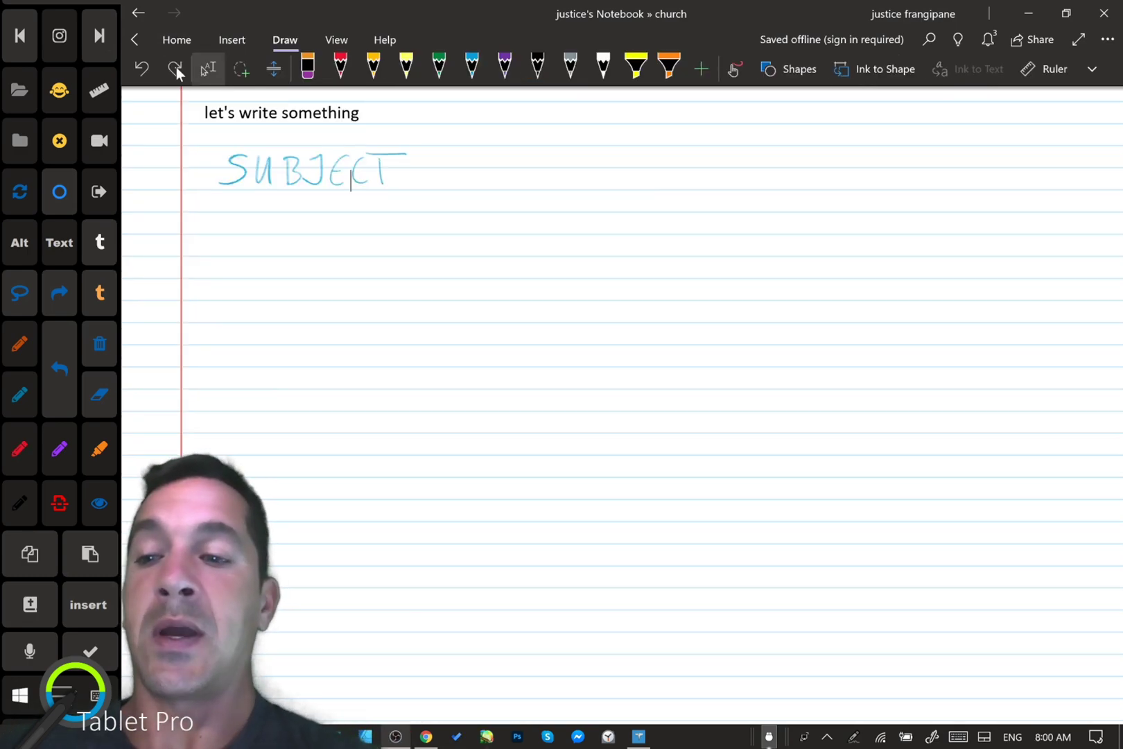
- Draw a slanted arrow shape below SUBJECT pointing at the red margin line and color it red
key(ctrl)
click(791, 68)
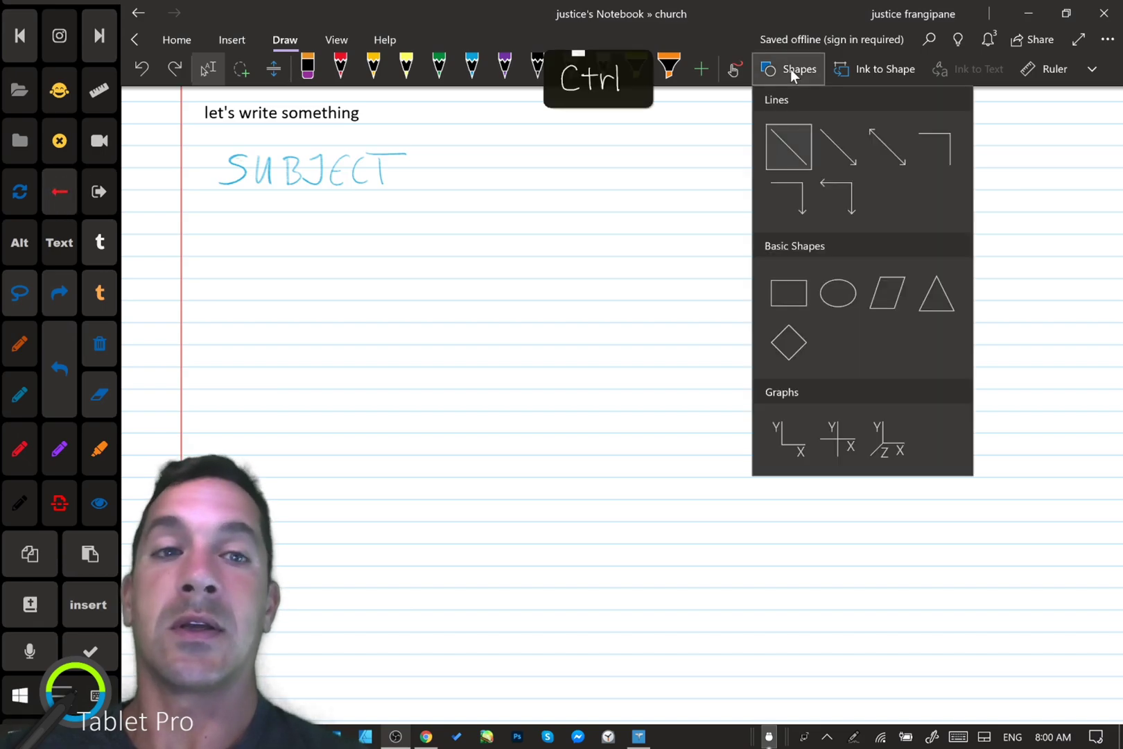
click(842, 152)
drag(219, 318, 182, 343)
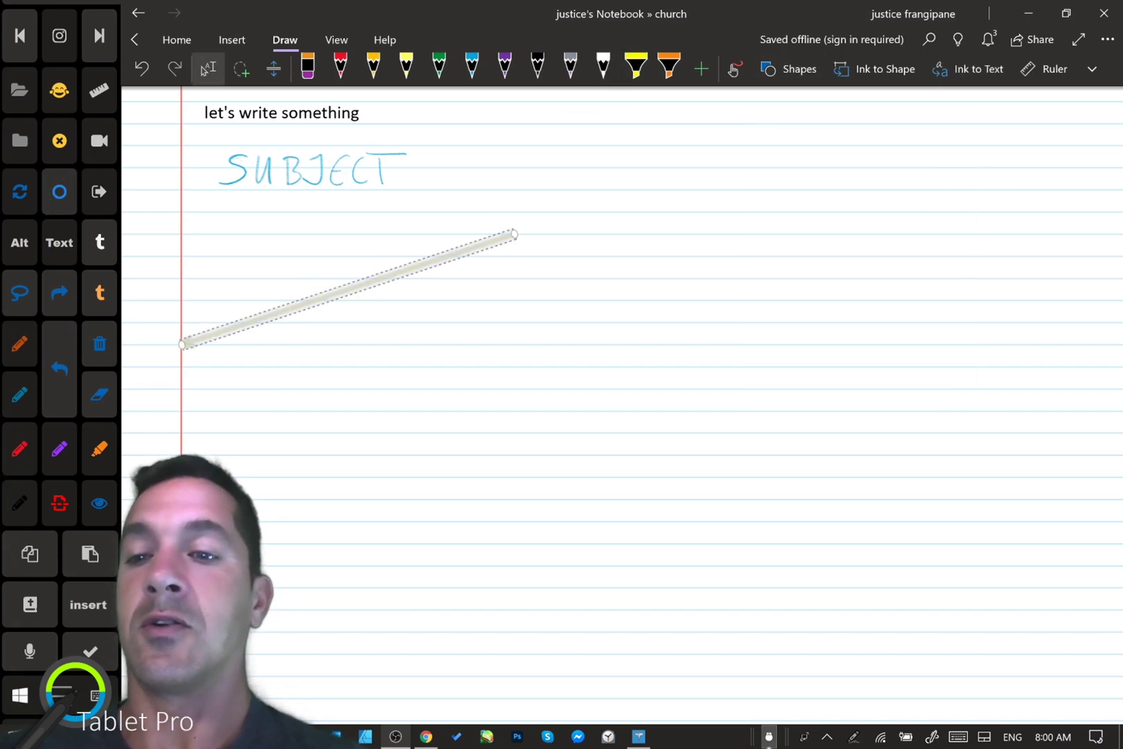
click(340, 66)
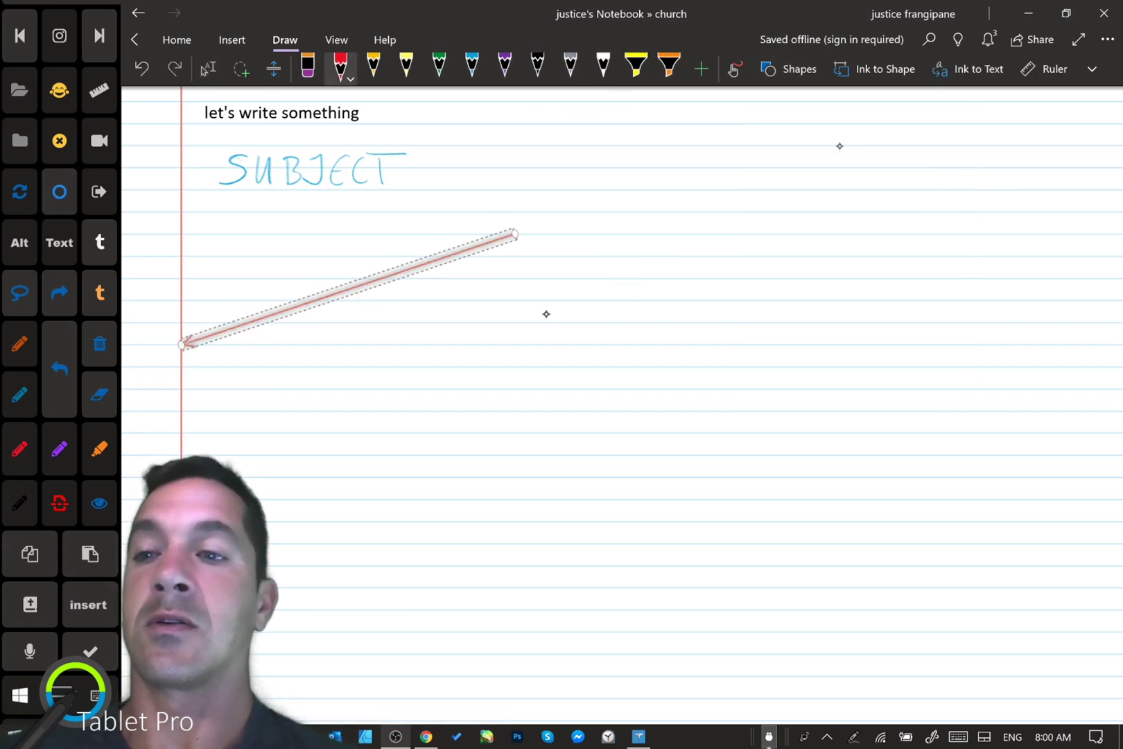
- Draw a second arrow shape below the first, pointing at the red margin line, and recolor it blue
click(789, 70)
click(840, 145)
drag(559, 390, 168, 421)
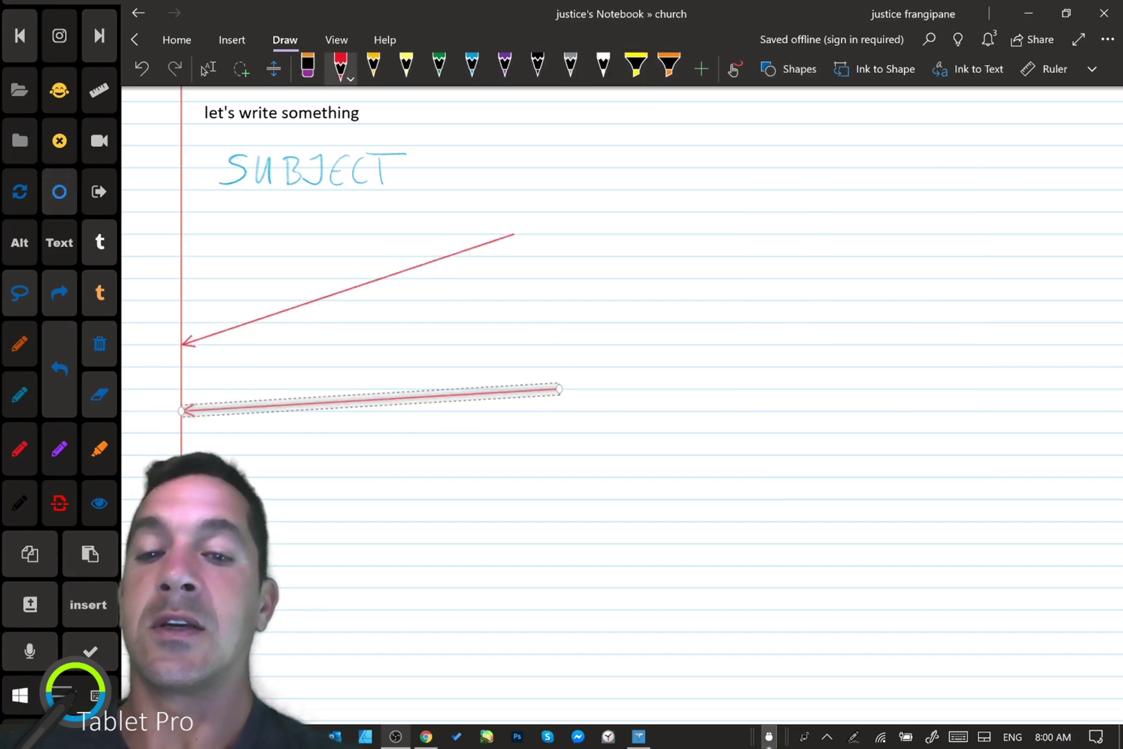
scroll(573, 386, up, 5)
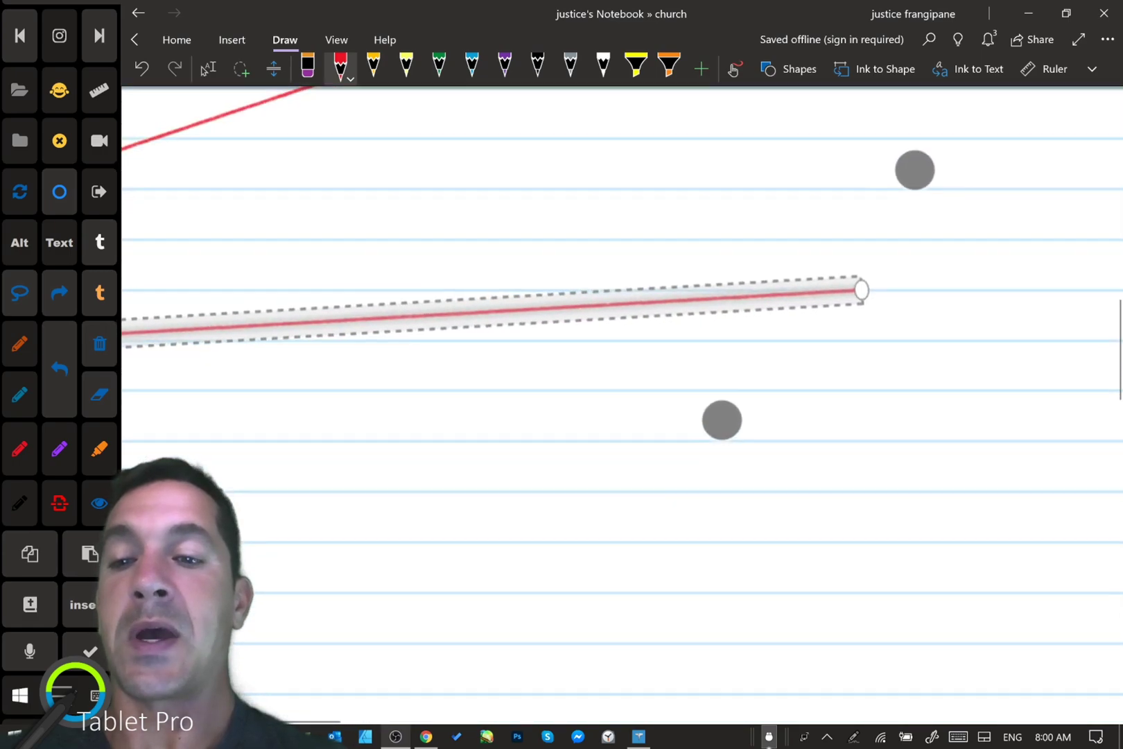
scroll(818, 296, down, 2)
click(471, 66)
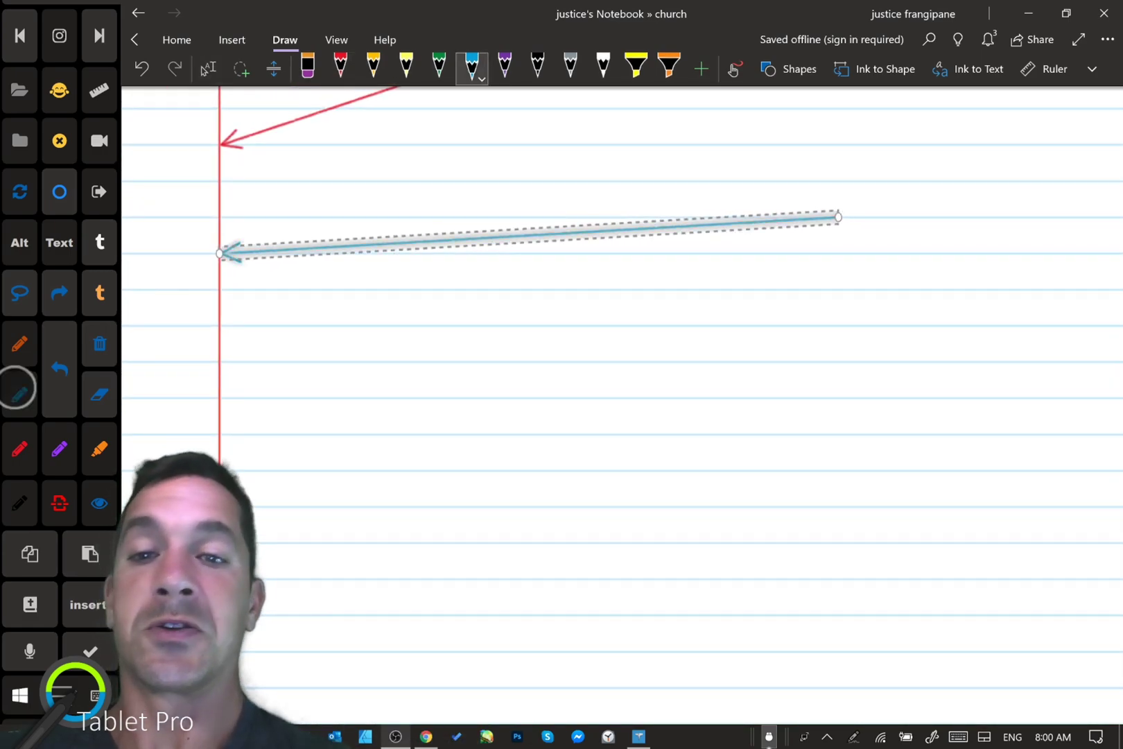
click(430, 305)
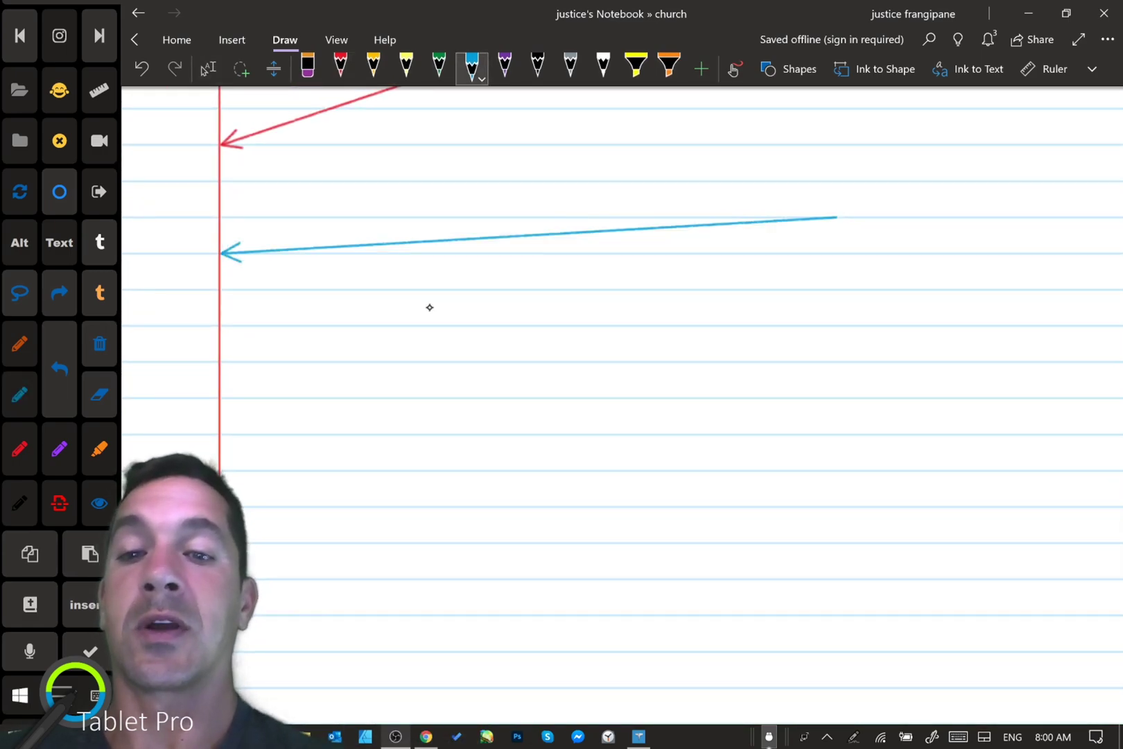
- Handwrite ARTIST PAD in blue ink below the blue arrow
mouse_move(413, 359)
mouse_down()
mouse_move(435, 303)
mouse_move(448, 364)
mouse_up()
mouse_move(424, 327)
mouse_down()
mouse_move(450, 325)
mouse_move(463, 359)
mouse_up()
mouse_move(465, 303)
mouse_down()
mouse_move(472, 334)
mouse_move(497, 360)
mouse_up()
mouse_move(521, 303)
mouse_down()
mouse_move(519, 363)
mouse_move(546, 300)
mouse_up()
mouse_move(563, 301)
mouse_down()
mouse_move(550, 358)
mouse_move(576, 350)
mouse_up()
drag(623, 297, 620, 360)
mouse_move(604, 300)
mouse_down()
mouse_move(651, 294)
mouse_move(697, 360)
mouse_up()
drag(698, 294, 699, 335)
mouse_move(723, 359)
mouse_down()
mouse_move(745, 303)
mouse_move(757, 357)
mouse_up()
drag(725, 340, 759, 331)
mouse_move(782, 314)
mouse_down()
mouse_move(776, 358)
mouse_move(690, 401)
mouse_move(872, 318)
mouse_move(797, 378)
mouse_up()
- Lasso the ARTIST PAD handwriting, convert it to text and separate the two words with a space
click(20, 293)
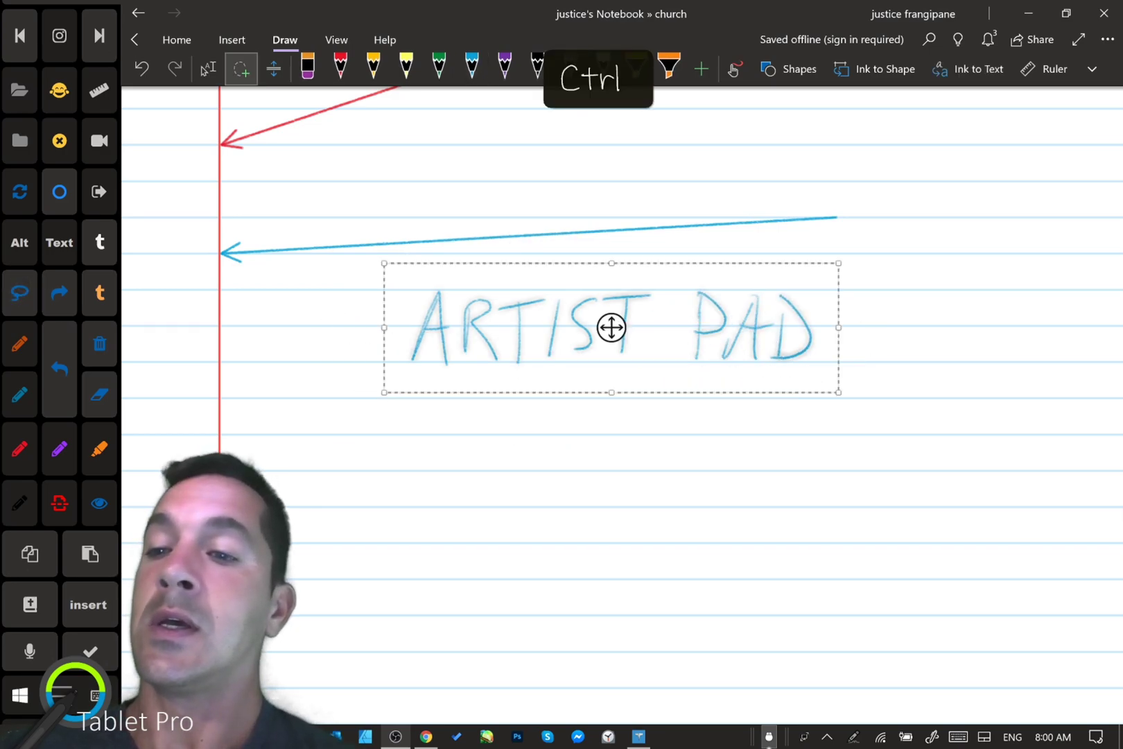
click(944, 69)
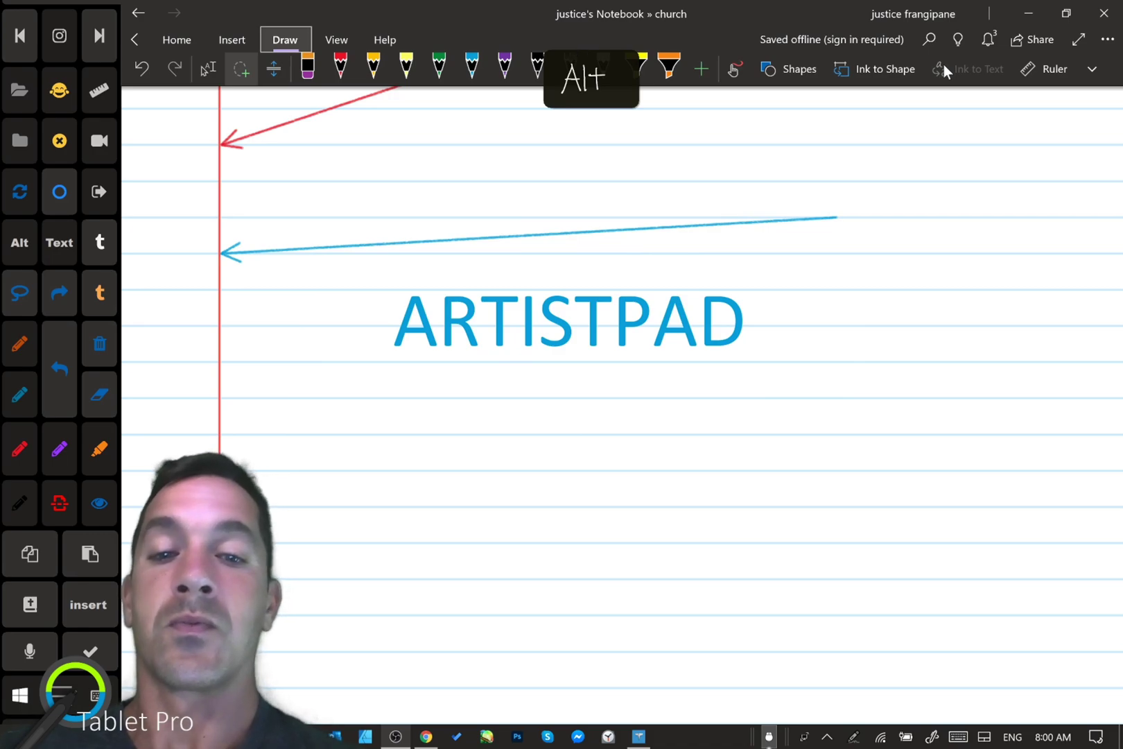
click(614, 314)
- Handwrite TABLET PRO in blue ink below ARTIST PAD and convert it to text
drag(745, 375, 627, 371)
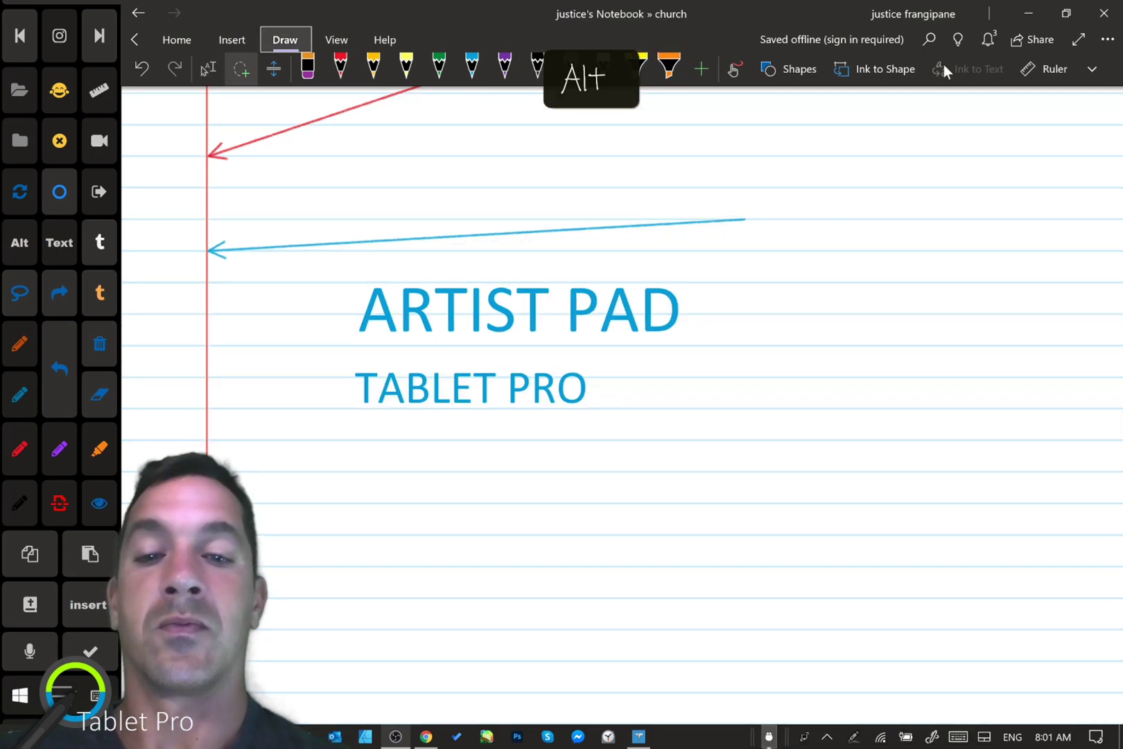
scroll(821, 305, down, 2)
- Lasso the TABLET PRO text and move it down and left, next to the red margin line
double_click(454, 236)
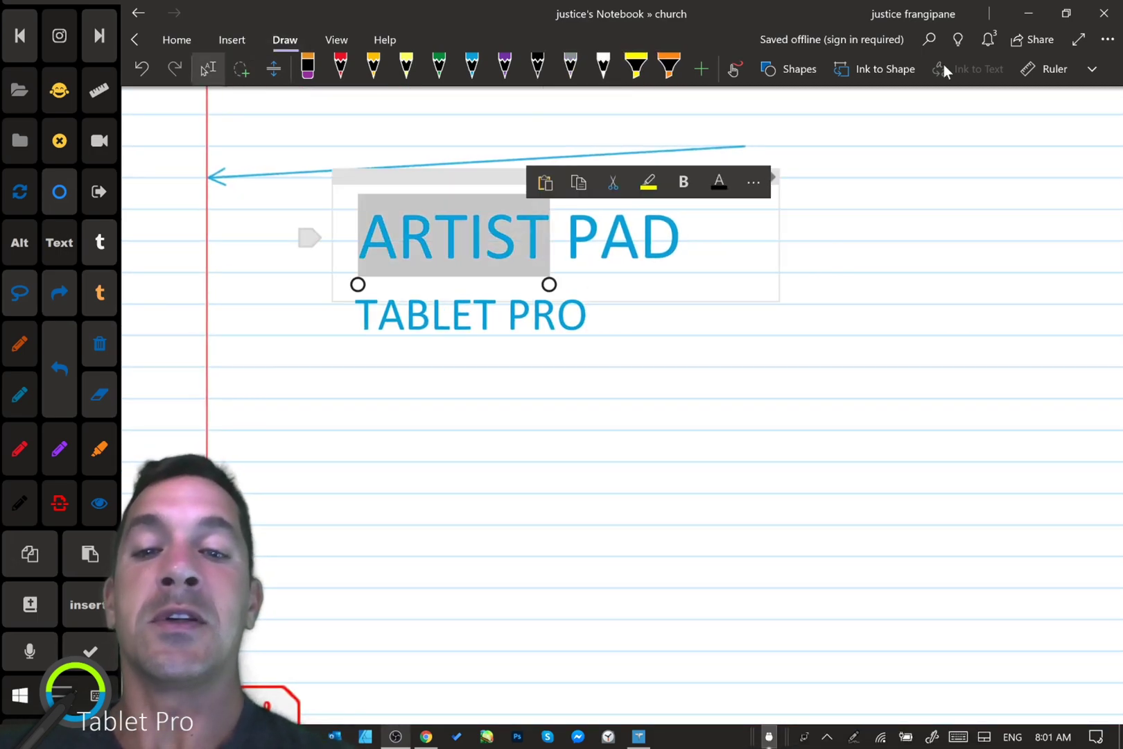
click(496, 316)
key(alt+d)
key(l)
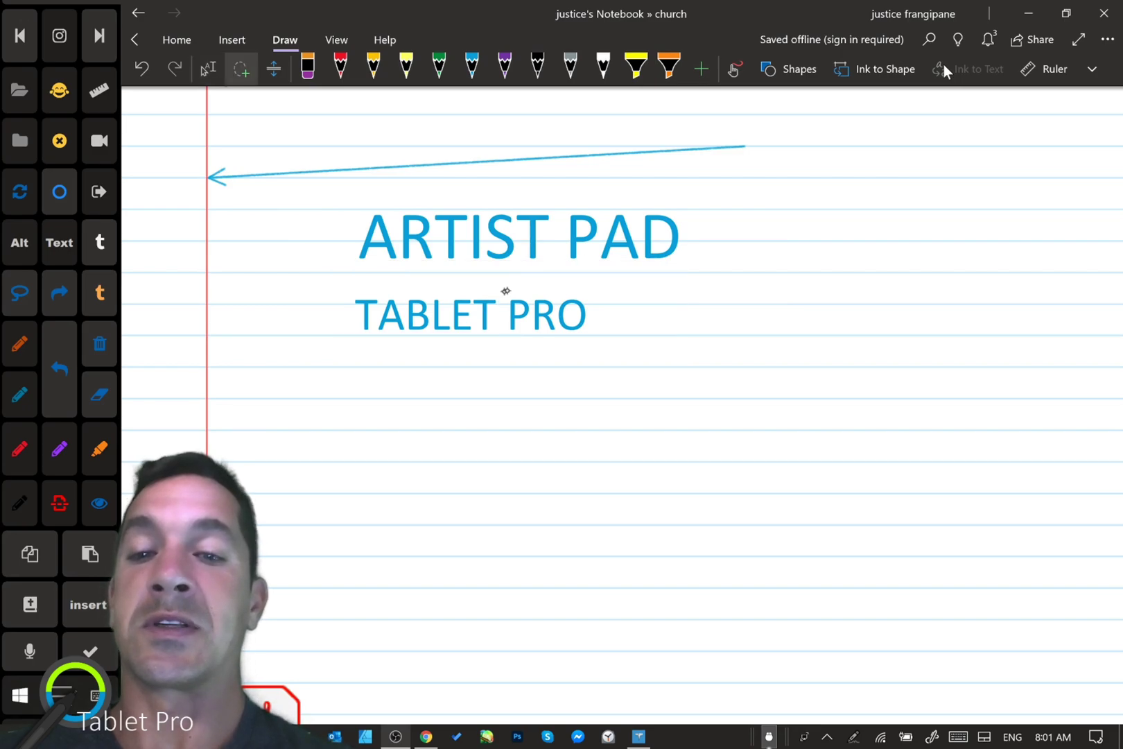
click(248, 75)
mouse_move(500, 401)
mouse_down()
mouse_move(622, 294)
mouse_move(530, 384)
mouse_up()
mouse_move(470, 320)
mouse_down()
mouse_move(444, 378)
mouse_move(444, 341)
mouse_move(402, 349)
mouse_move(399, 395)
mouse_move(398, 365)
mouse_move(419, 332)
mouse_move(420, 360)
mouse_move(358, 351)
mouse_move(359, 383)
mouse_up()
key(alt)
click(624, 375)
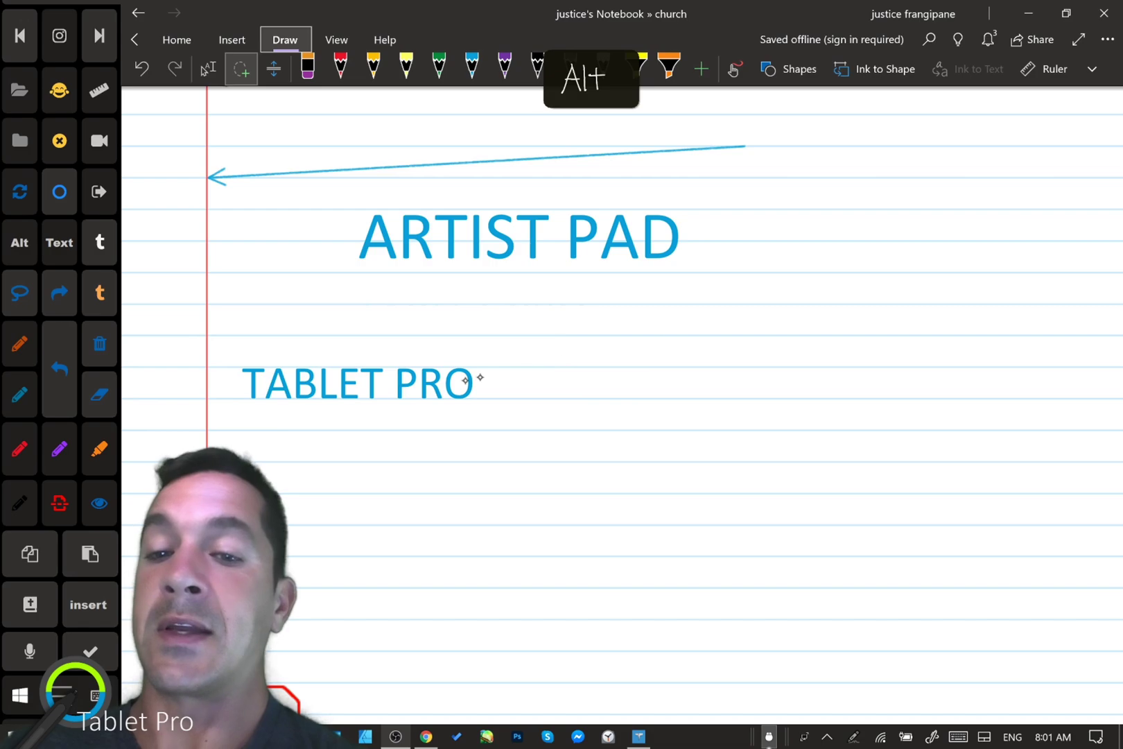
- Undo the move of the TABLET PRO text and its conversion from ink
key(ctrl+z)
key(ctrl+z)
key(ctrl+z)
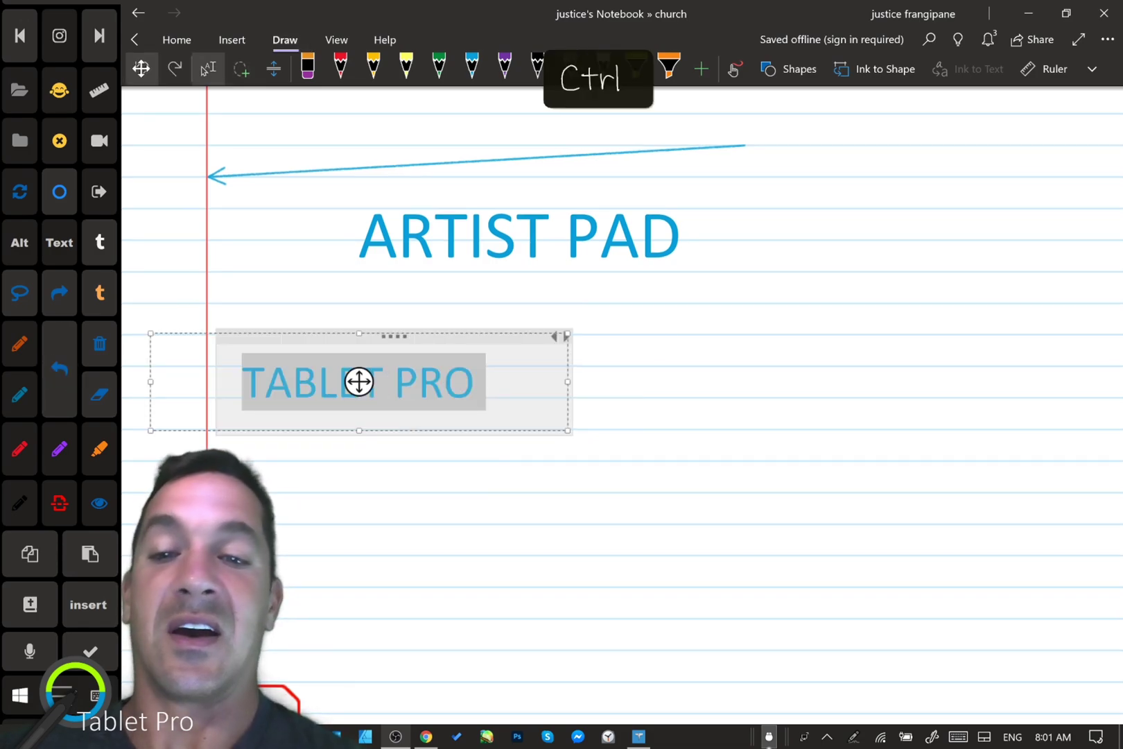
- Try to convert the modified TABLET PRO handwriting to text, and undo that conversion
drag(637, 394, 582, 502)
key(alt)
click(944, 69)
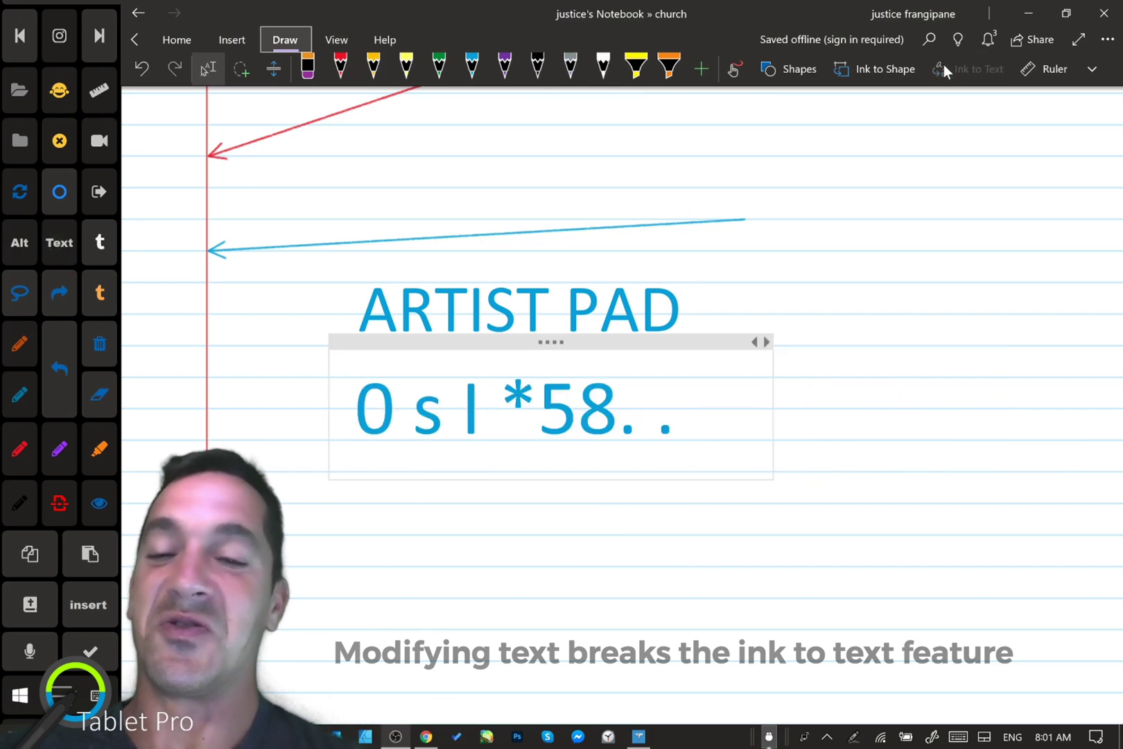
click(142, 69)
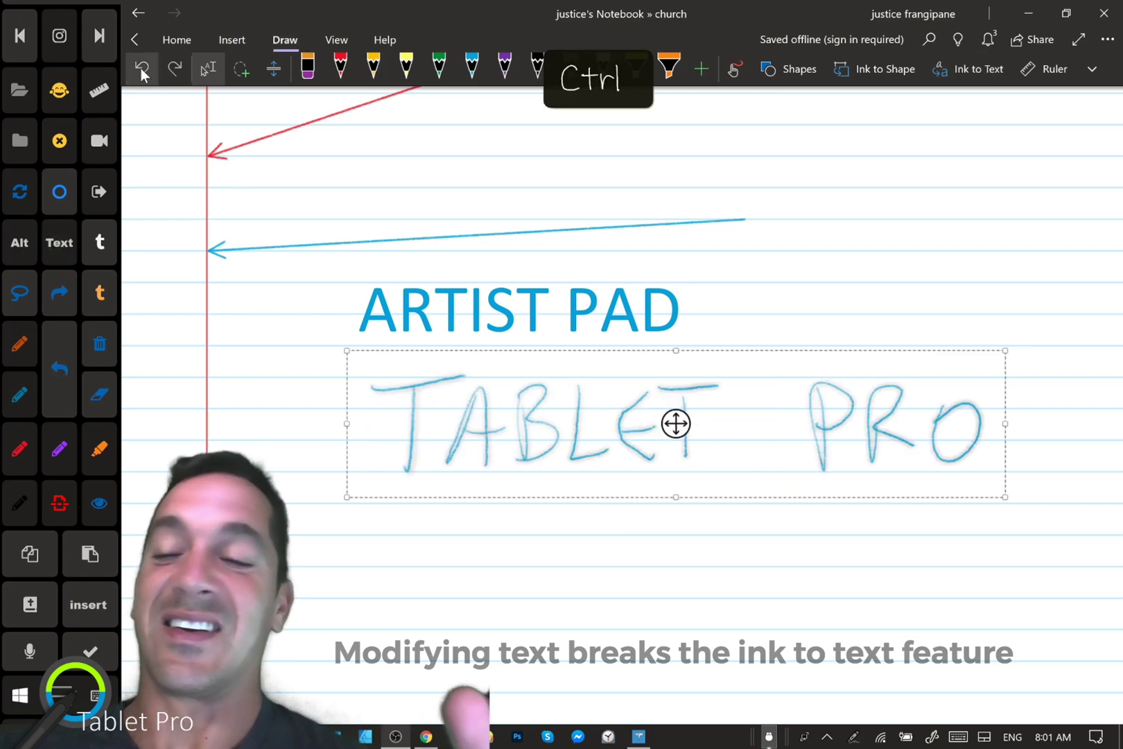
- Undo the size changes to the TABLET PRO handwriting and convert the ink to text
mouse_move(1005, 496)
mouse_down()
mouse_move(642, 423)
mouse_move(640, 439)
mouse_up()
click(57, 357)
click(57, 357)
click(943, 69)
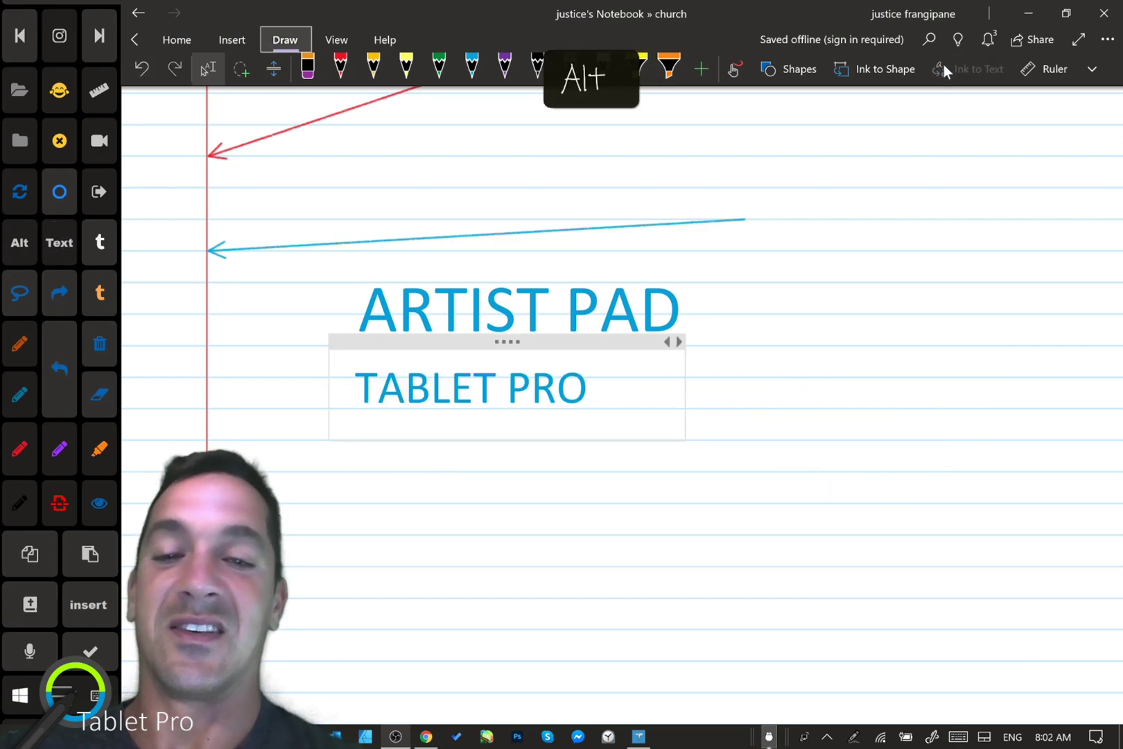
- Move the TABLET PRO text box down and left so its text starts just inside the red margin line
drag(507, 386, 371, 381)
key(alt)
click(682, 448)
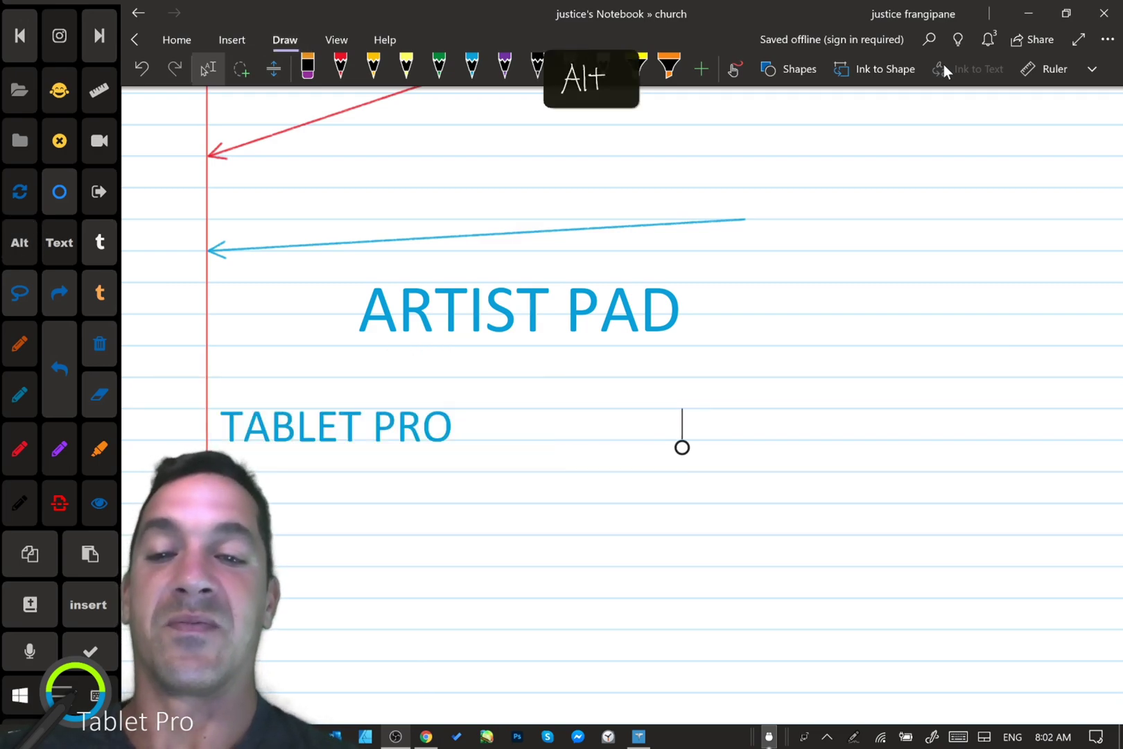
scroll(763, 382, down, 5)
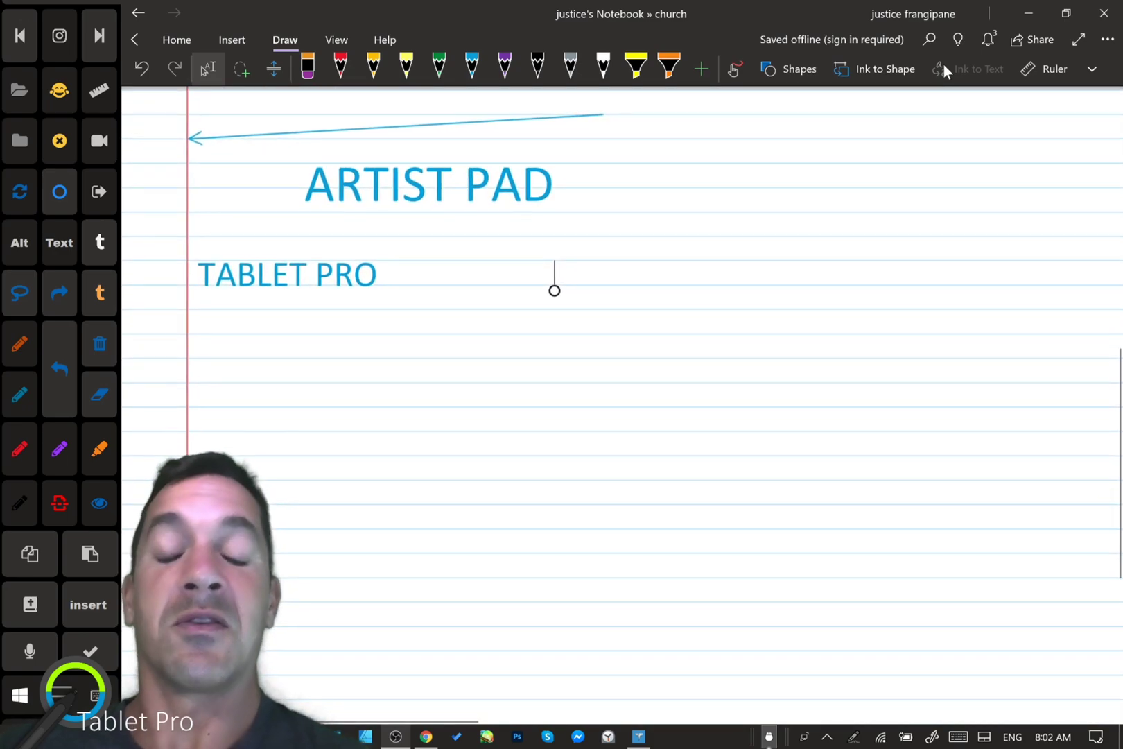
scroll(662, 332, up, 3)
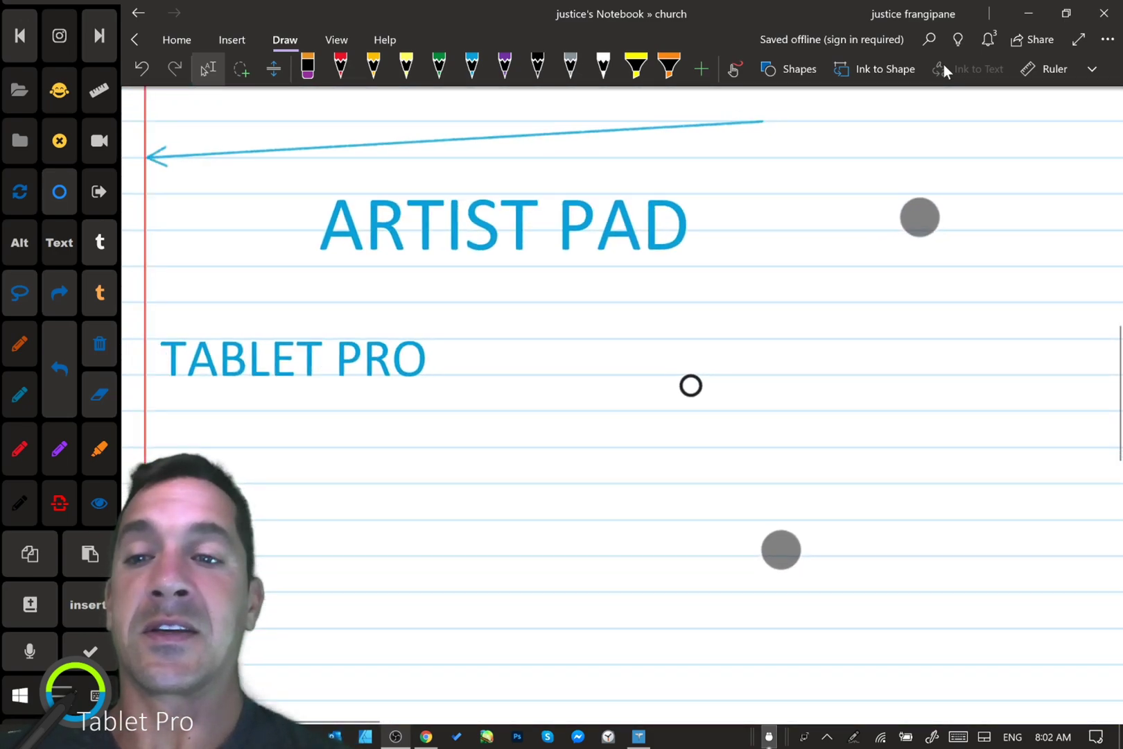
scroll(676, 376, right, 1)
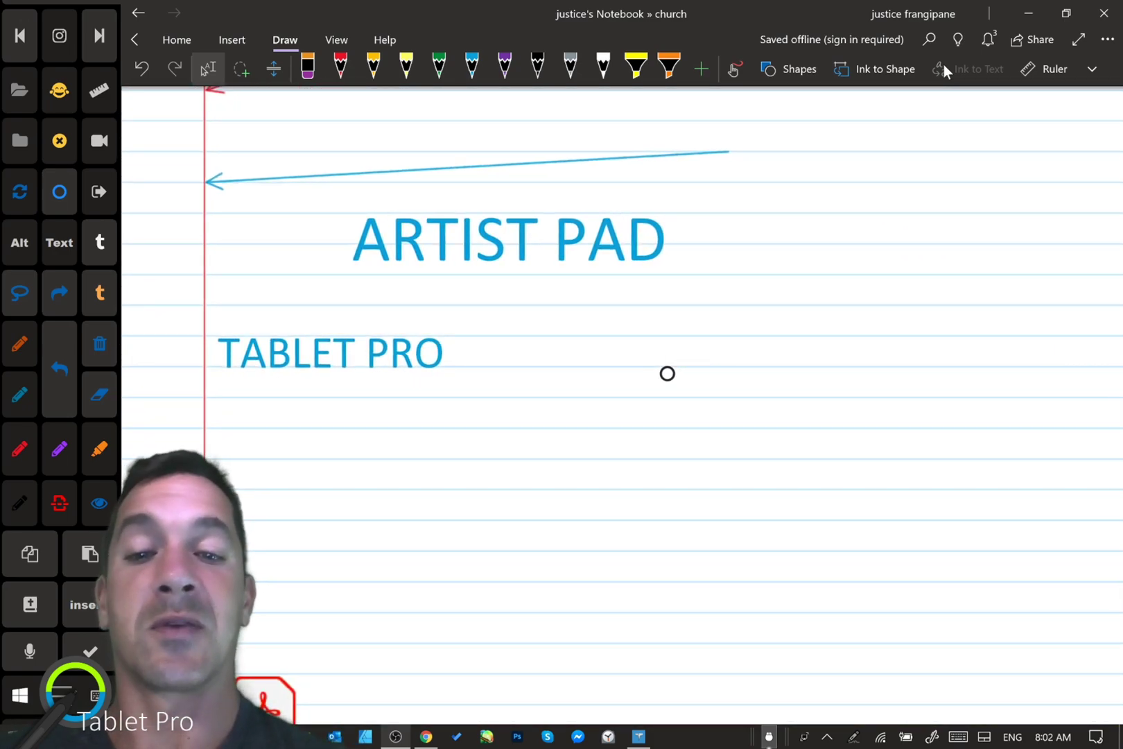
- Handwrite "R520 → $40" in gold pencil below the TABLET PRO text
key(ctrl+alt+l)
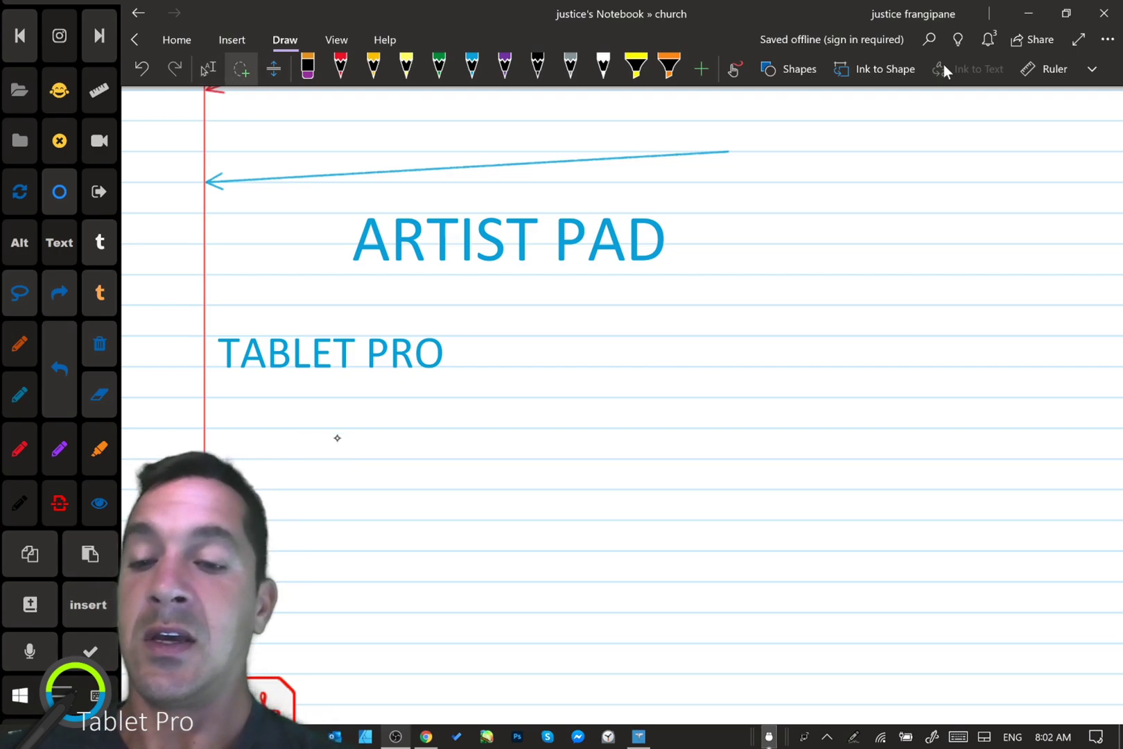
click(471, 68)
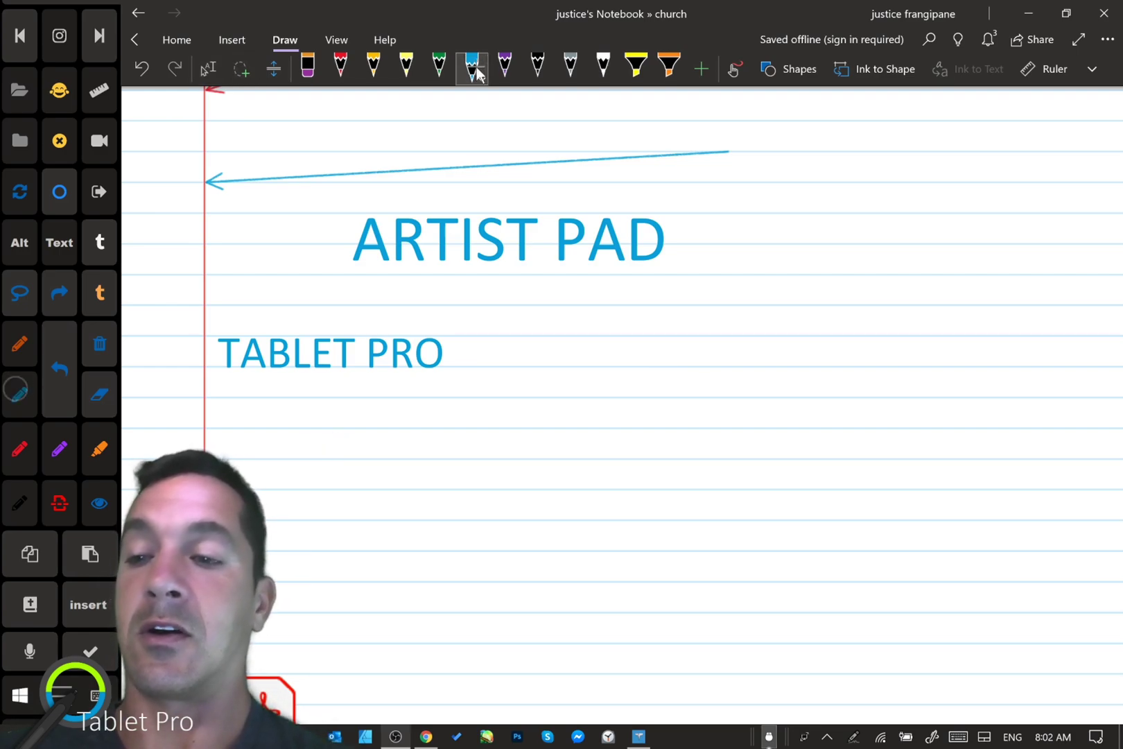
click(373, 68)
drag(321, 488, 323, 474)
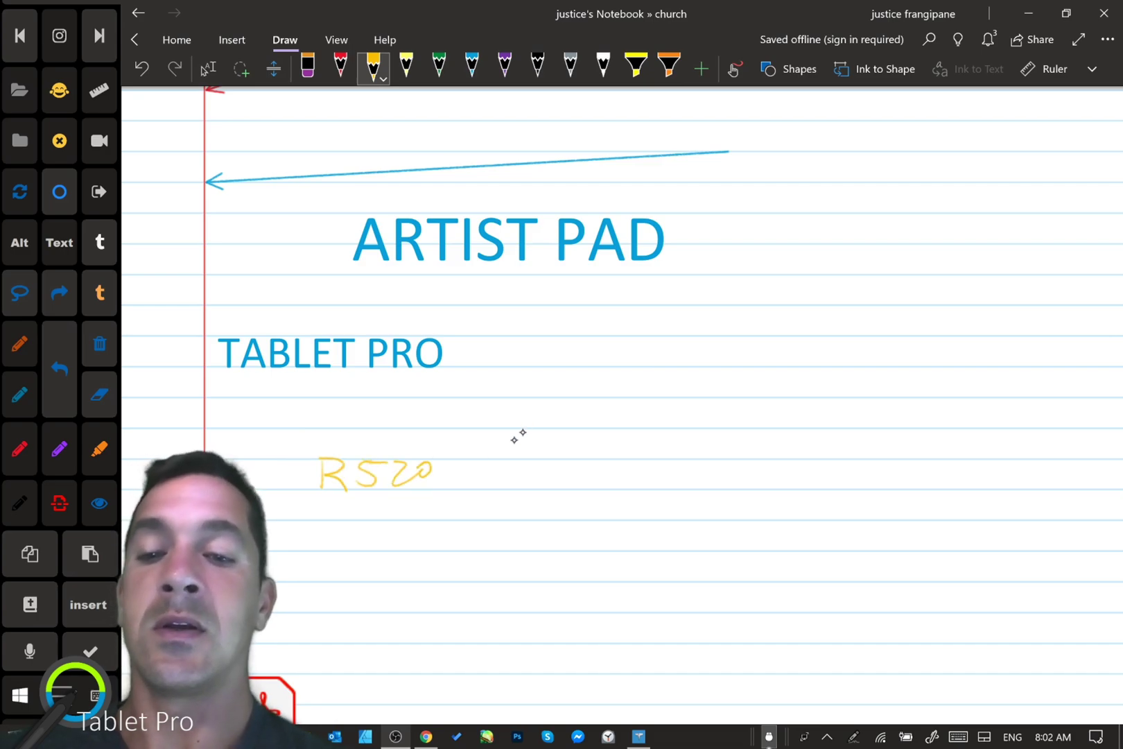
mouse_move(469, 474)
mouse_down()
mouse_move(516, 473)
mouse_move(501, 488)
mouse_up()
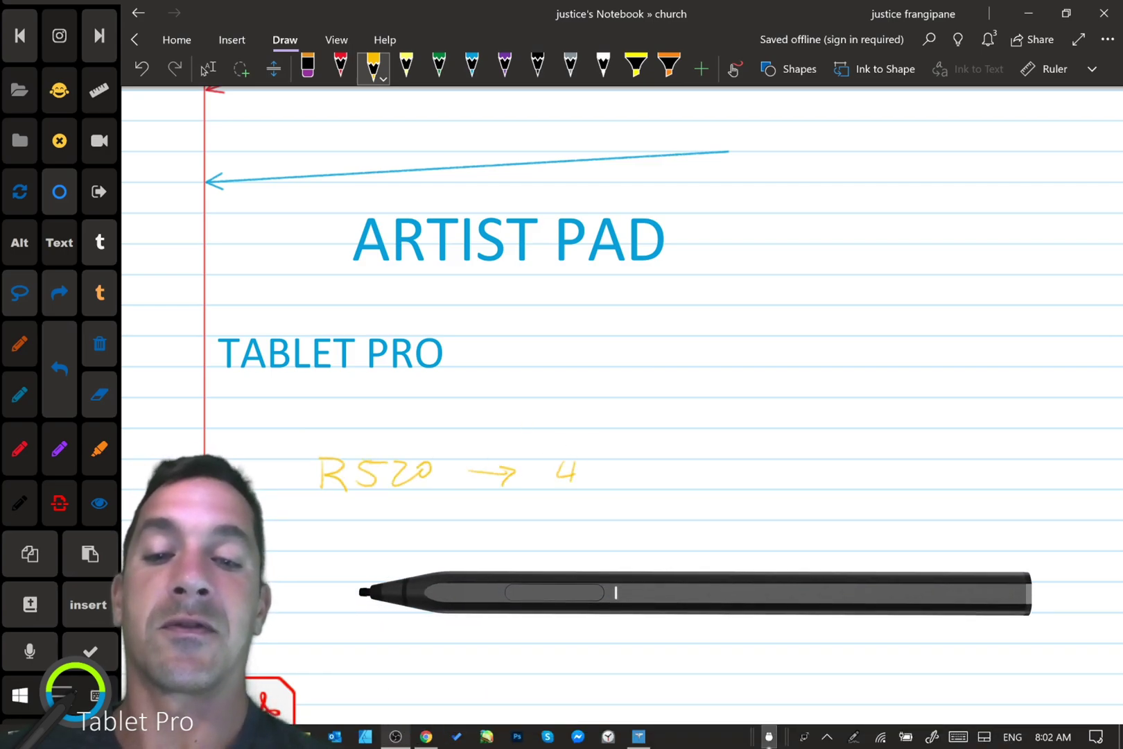
- Lasso the gold "R520 → $40" handwriting and recolor it blue
mouse_move(589, 463)
mouse_down()
mouse_move(439, 531)
mouse_move(538, 536)
mouse_up()
click(473, 68)
scroll(688, 448, up, 5)
scroll(870, 318, down, 2)
scroll(829, 319, down, 2)
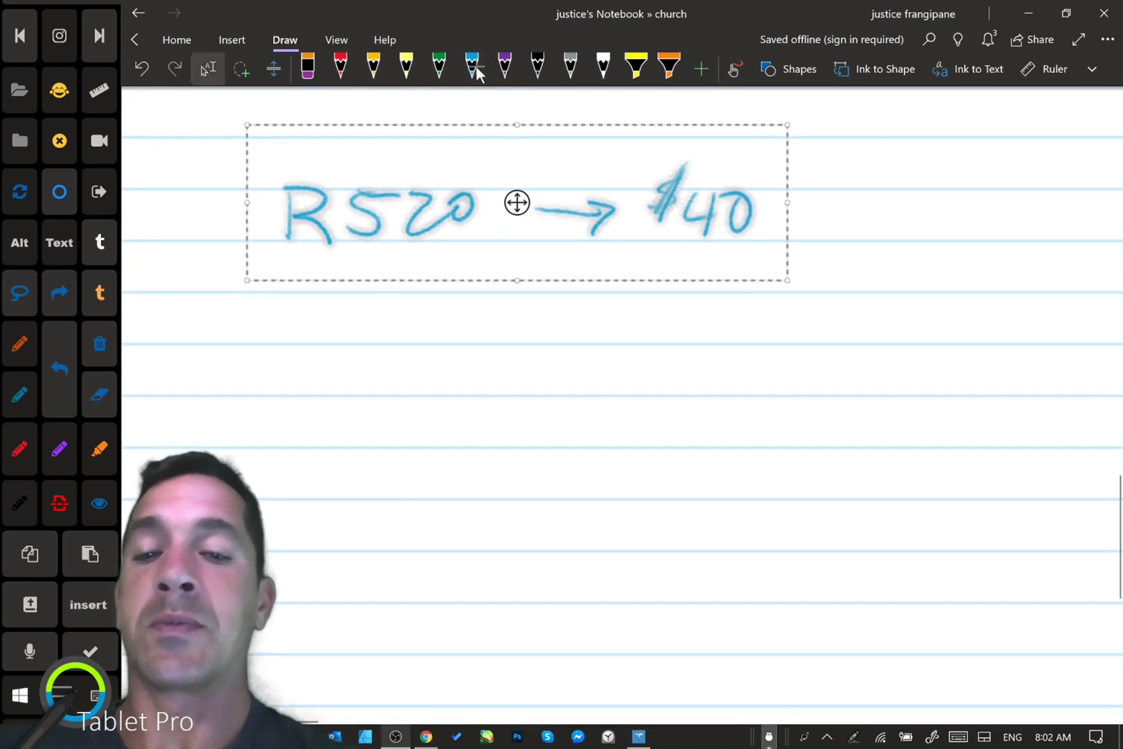
scroll(741, 318, down, 2)
- Handwrite "Try to have nicer handwritting" in blue pencil on a rule line below "R520 → $40"
click(473, 68)
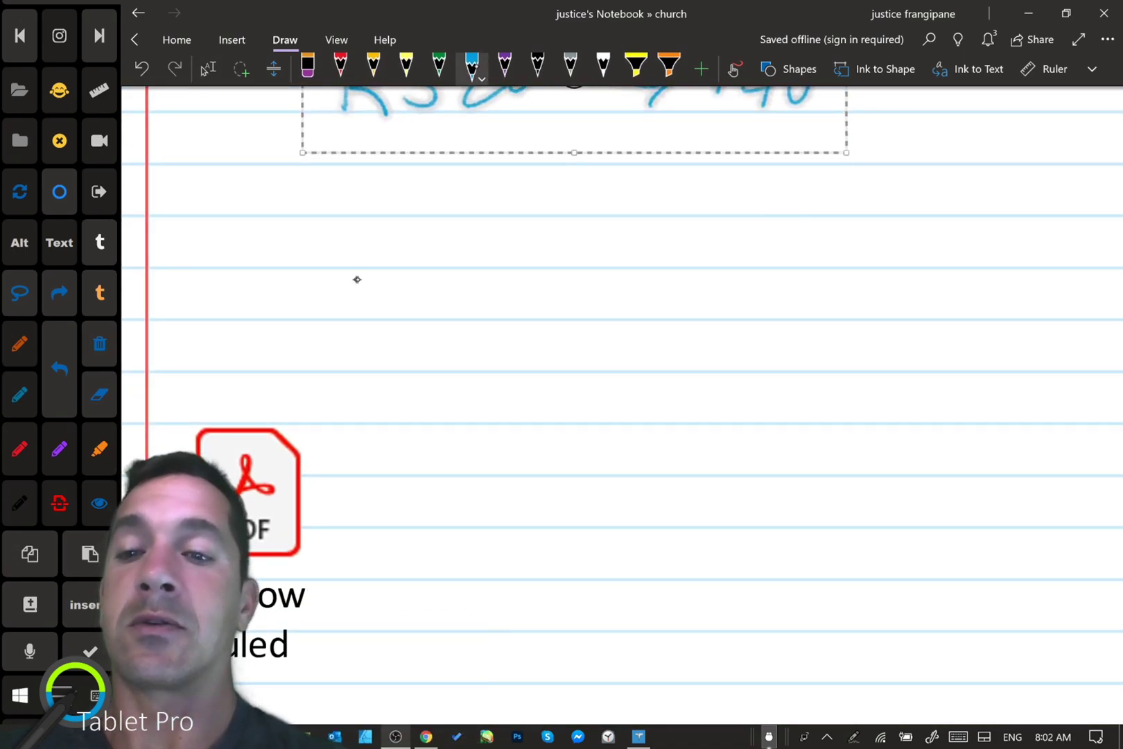
click(391, 296)
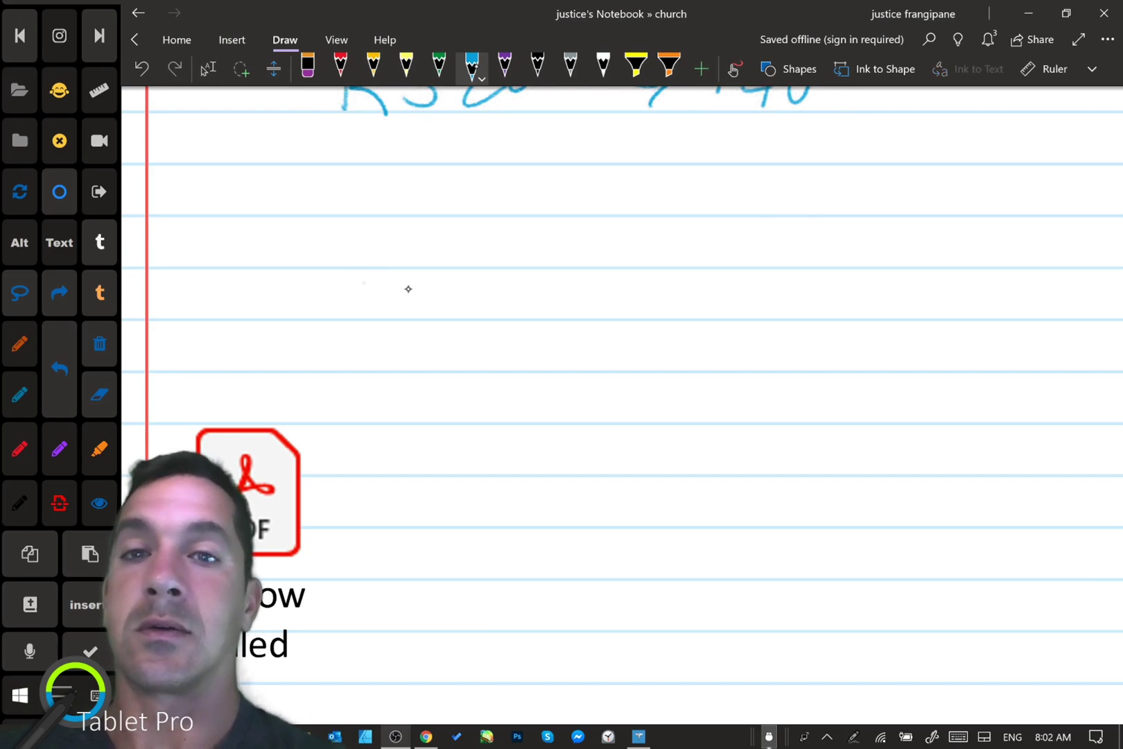
click(474, 68)
click(476, 70)
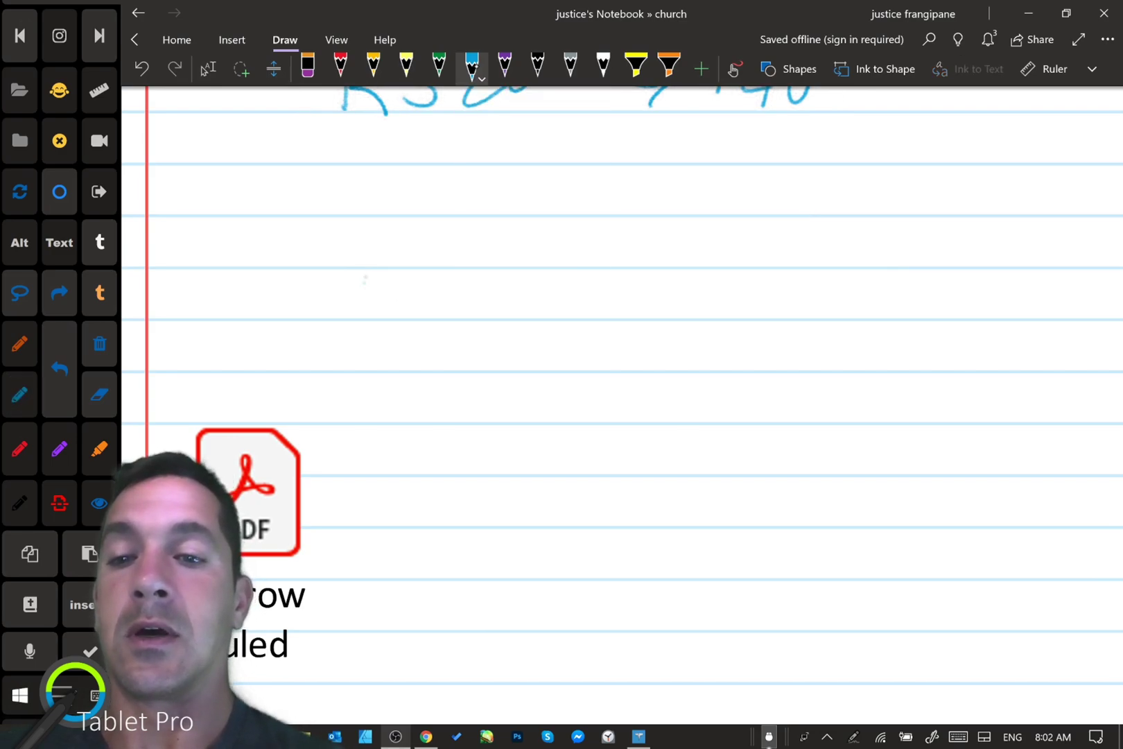
mouse_move(365, 277)
mouse_down()
mouse_move(365, 318)
mouse_move(383, 274)
mouse_up()
drag(381, 297, 410, 347)
drag(467, 279, 470, 318)
drag(458, 299, 575, 301)
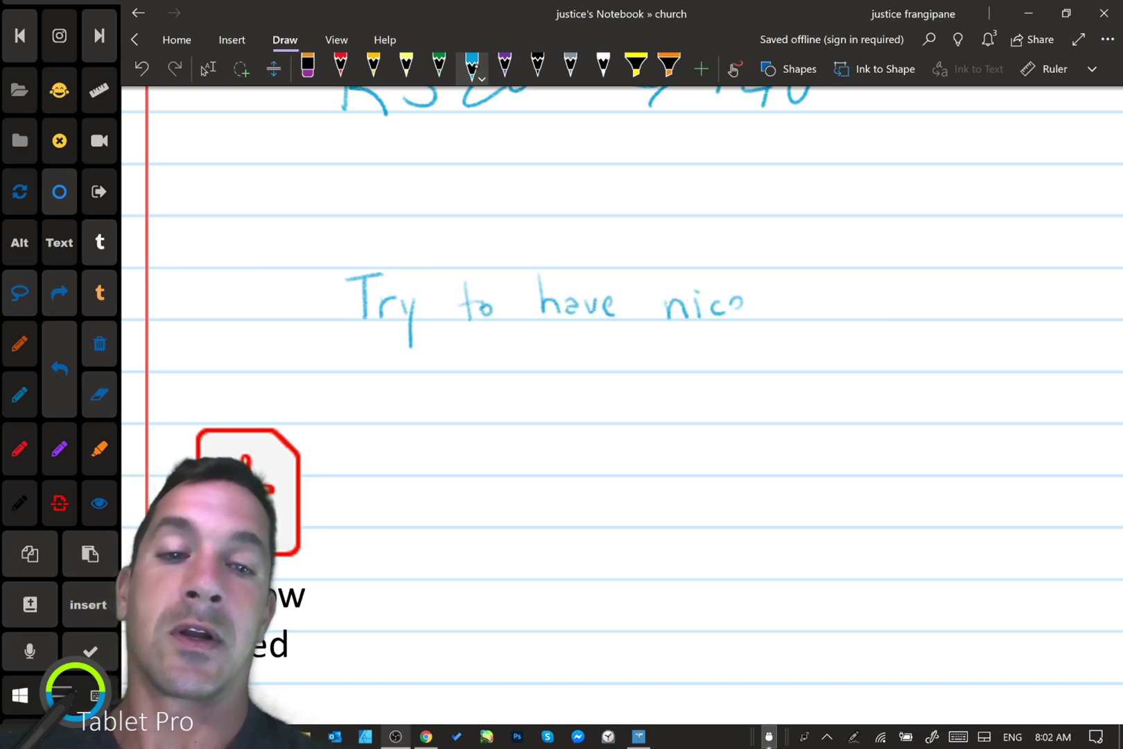
drag(824, 301, 847, 316)
mouse_move(869, 301)
mouse_down()
mouse_move(871, 316)
mouse_move(895, 316)
mouse_up()
drag(897, 279, 911, 316)
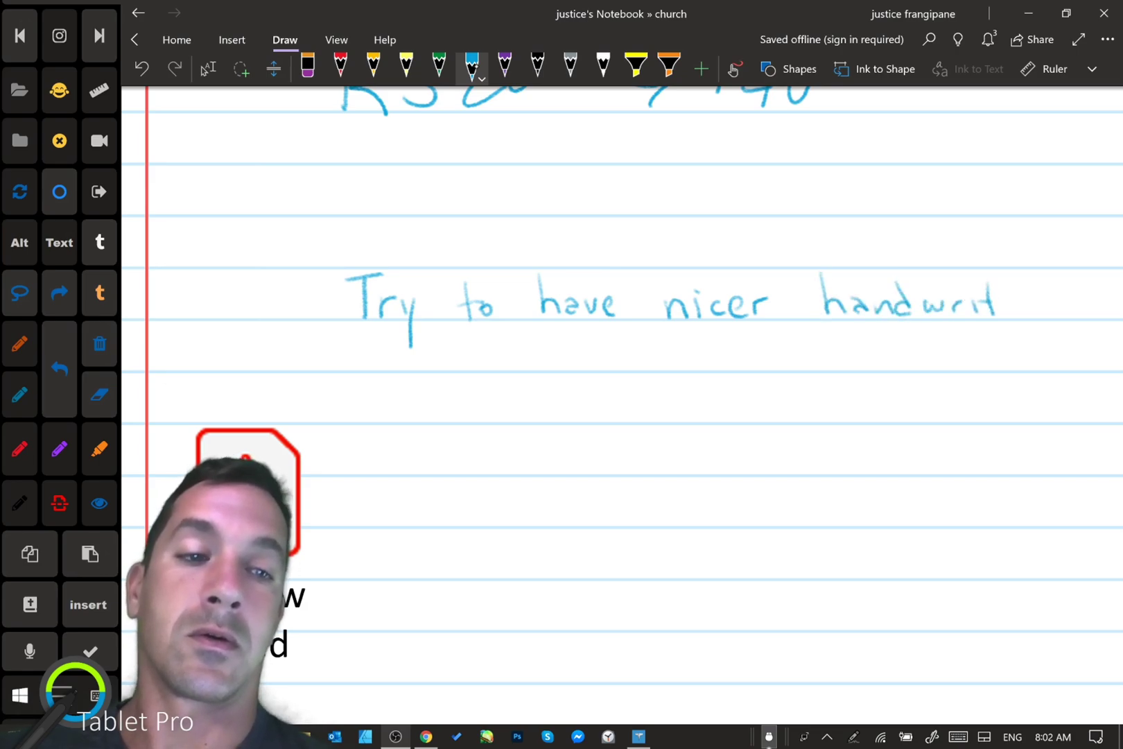
drag(1067, 303, 1054, 338)
- Draw eight parallel slanted blue pencil strokes two rule lines tall below the handwriting, four light and four with heavier pressure
drag(478, 474, 553, 369)
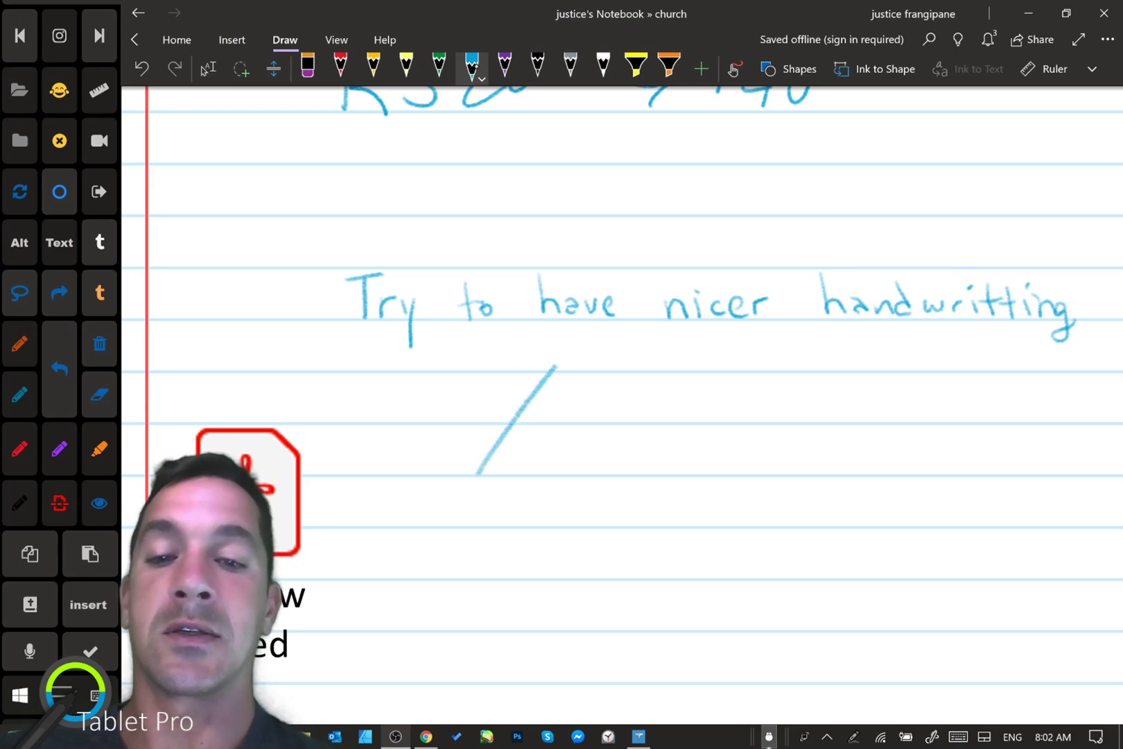
drag(521, 472, 599, 370)
drag(565, 474, 632, 377)
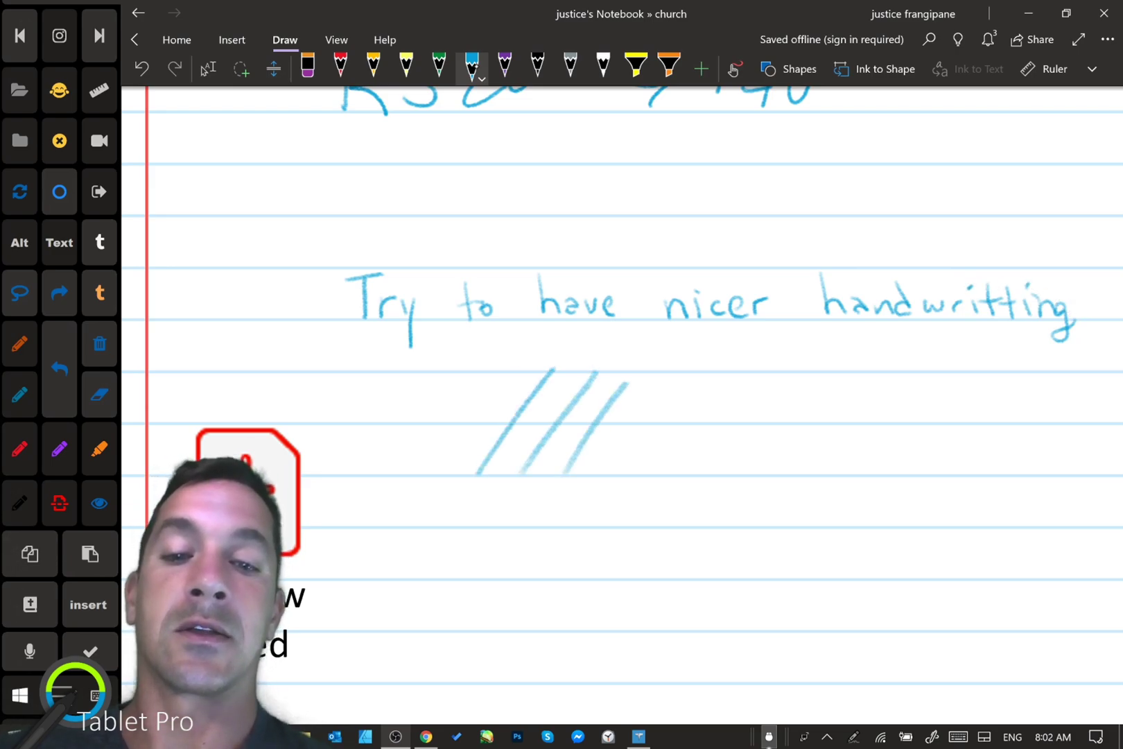
drag(614, 474, 680, 372)
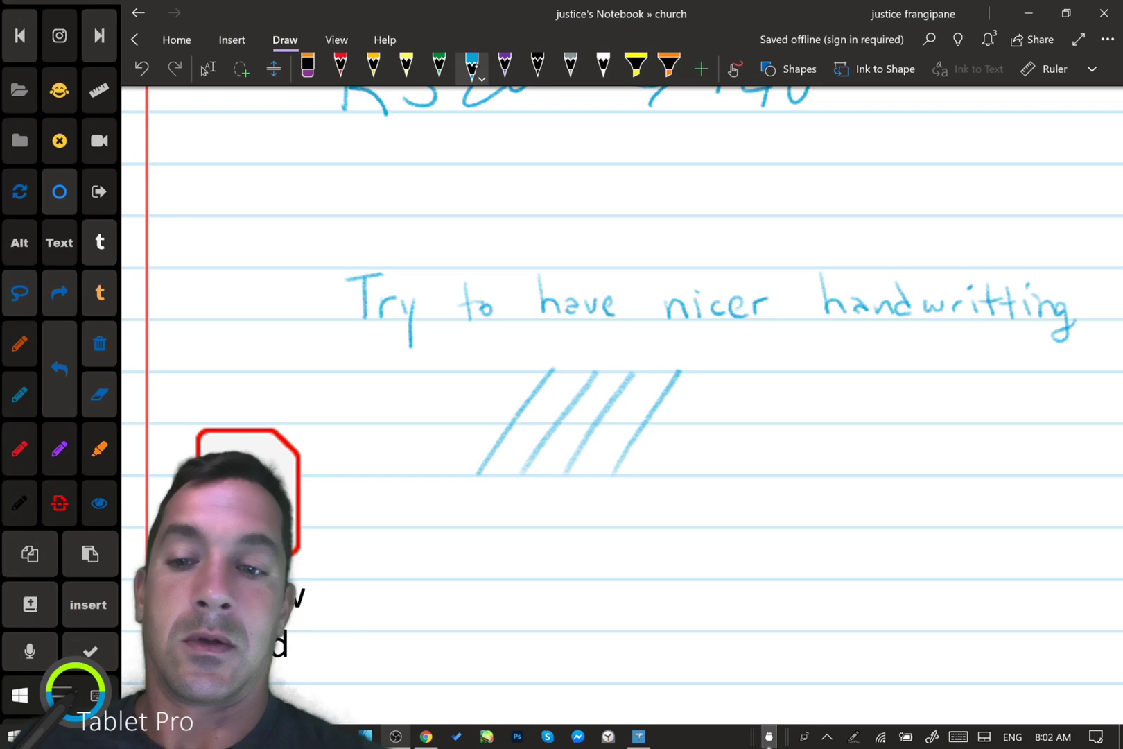
drag(690, 476, 755, 365)
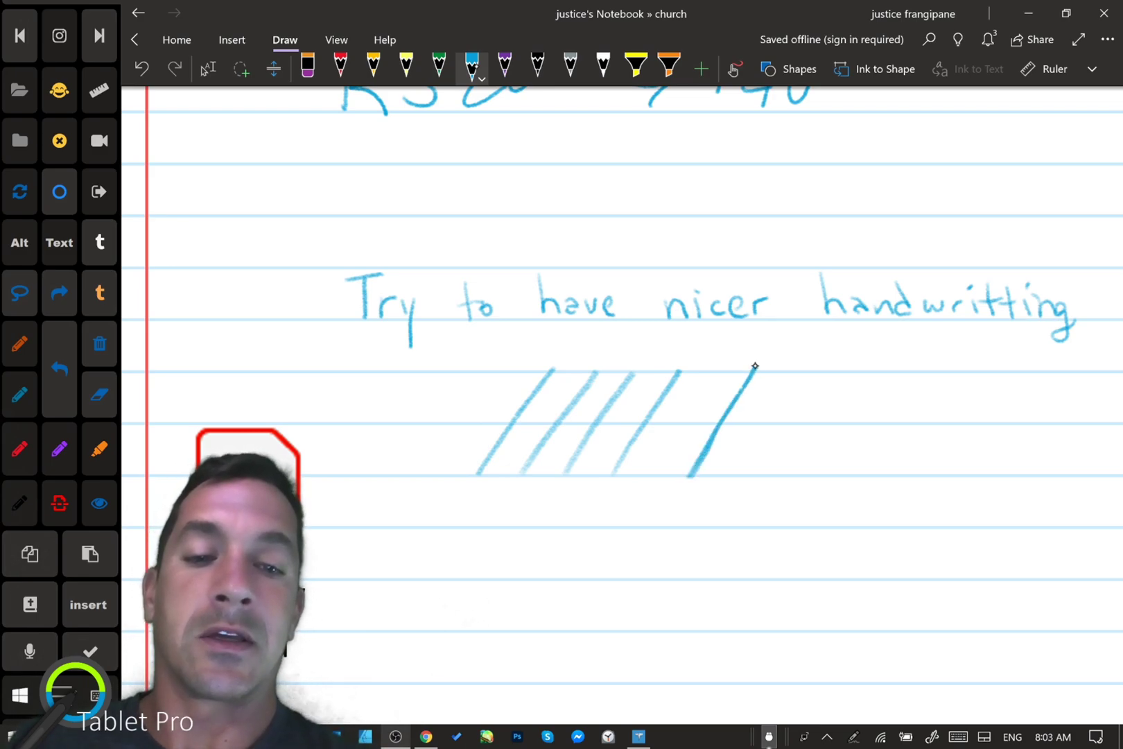
drag(739, 475, 805, 370)
drag(783, 474, 845, 371)
drag(829, 473, 906, 362)
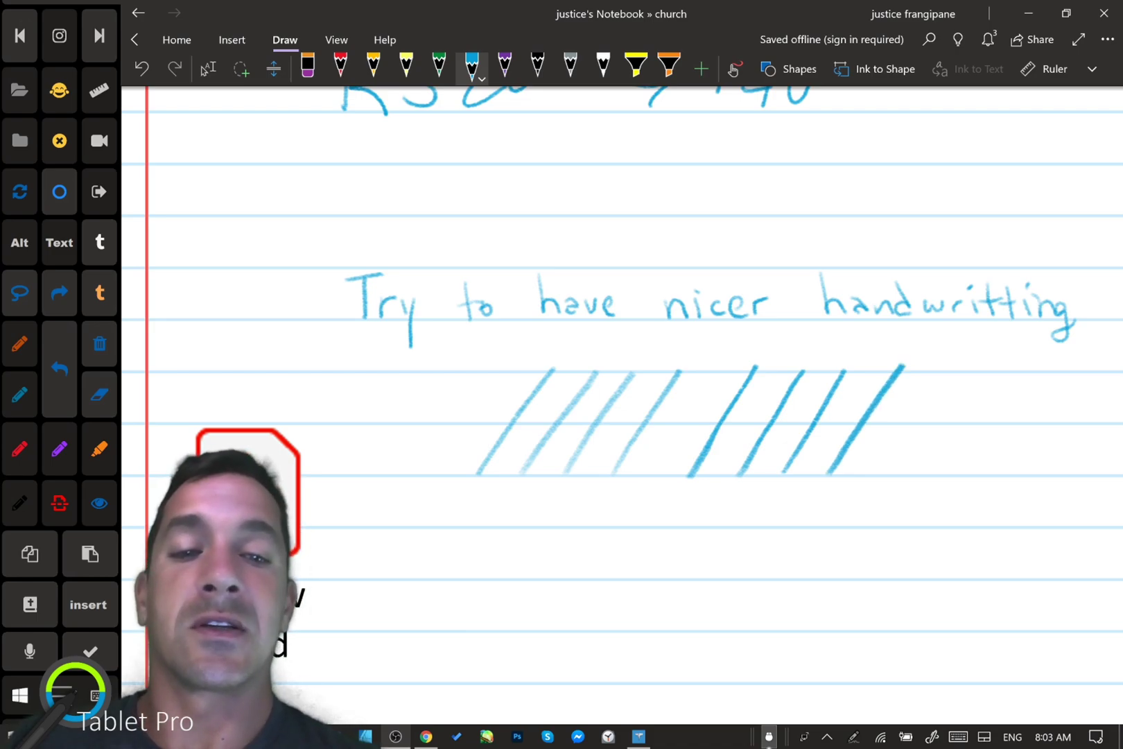
- Open the Tablet Pro Pen Tool configuration for OneNote, clear the Ctrl + Z input shortcut to NONE, and apply the change
scroll(756, 263, down, 3)
click(208, 67)
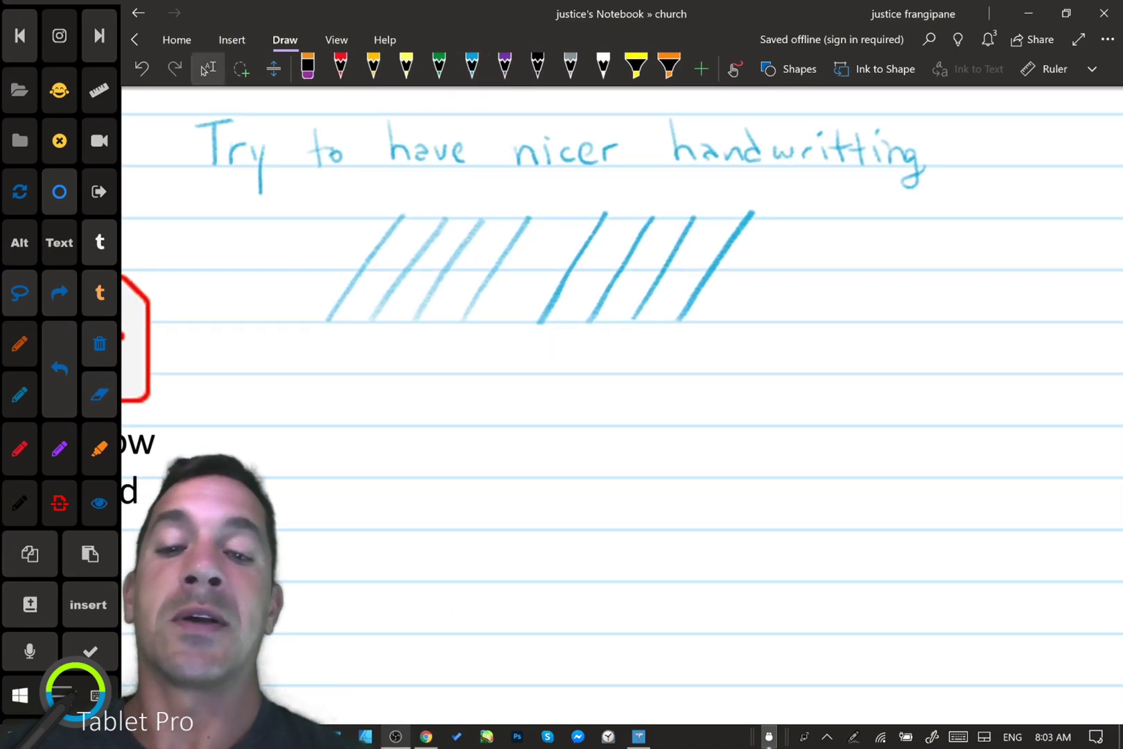
click(854, 737)
drag(631, 231, 675, 215)
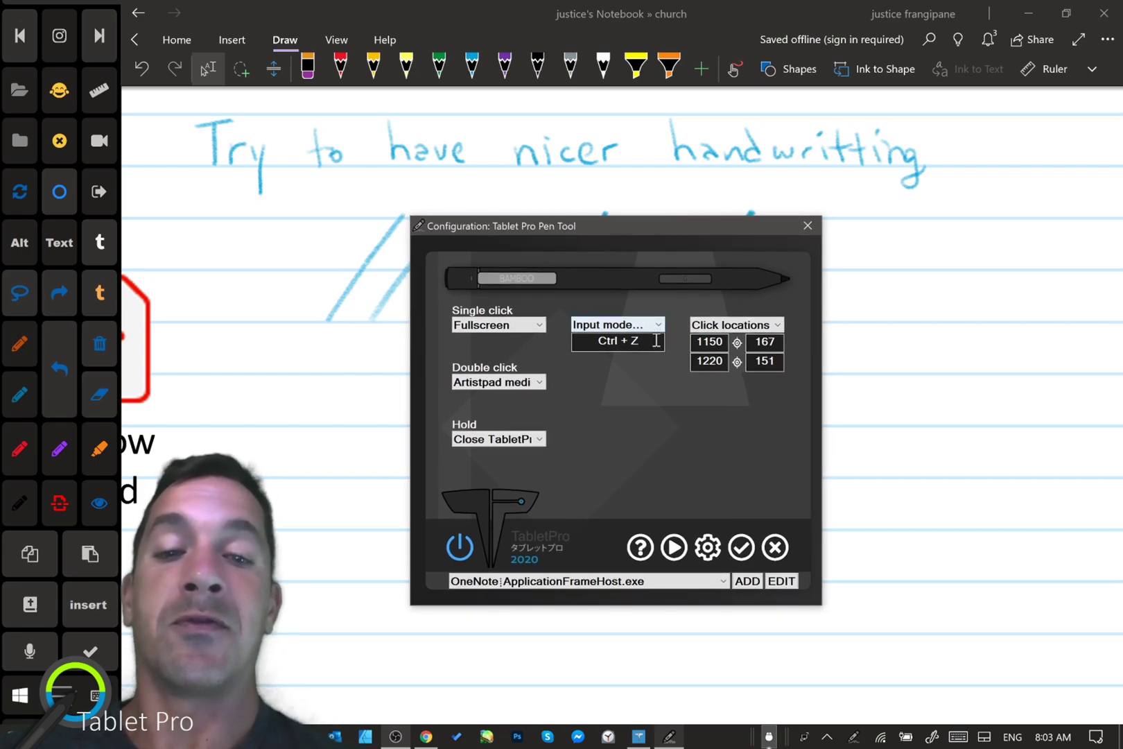
double_click(656, 340)
click(739, 546)
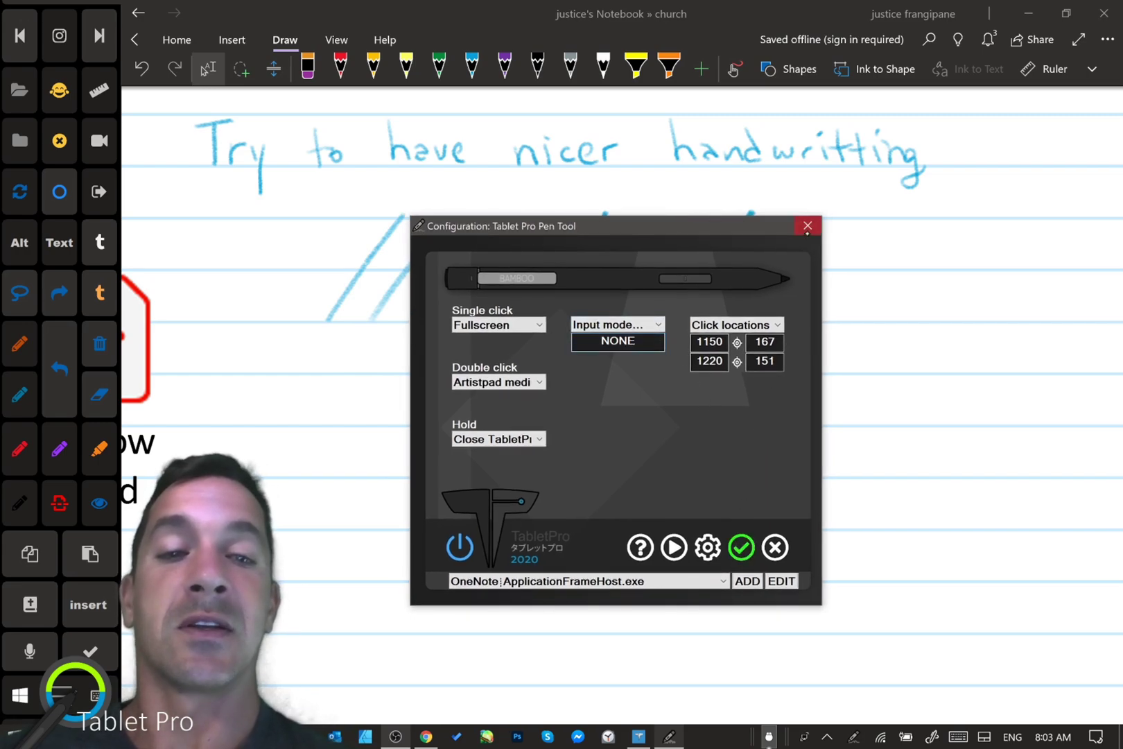
click(808, 225)
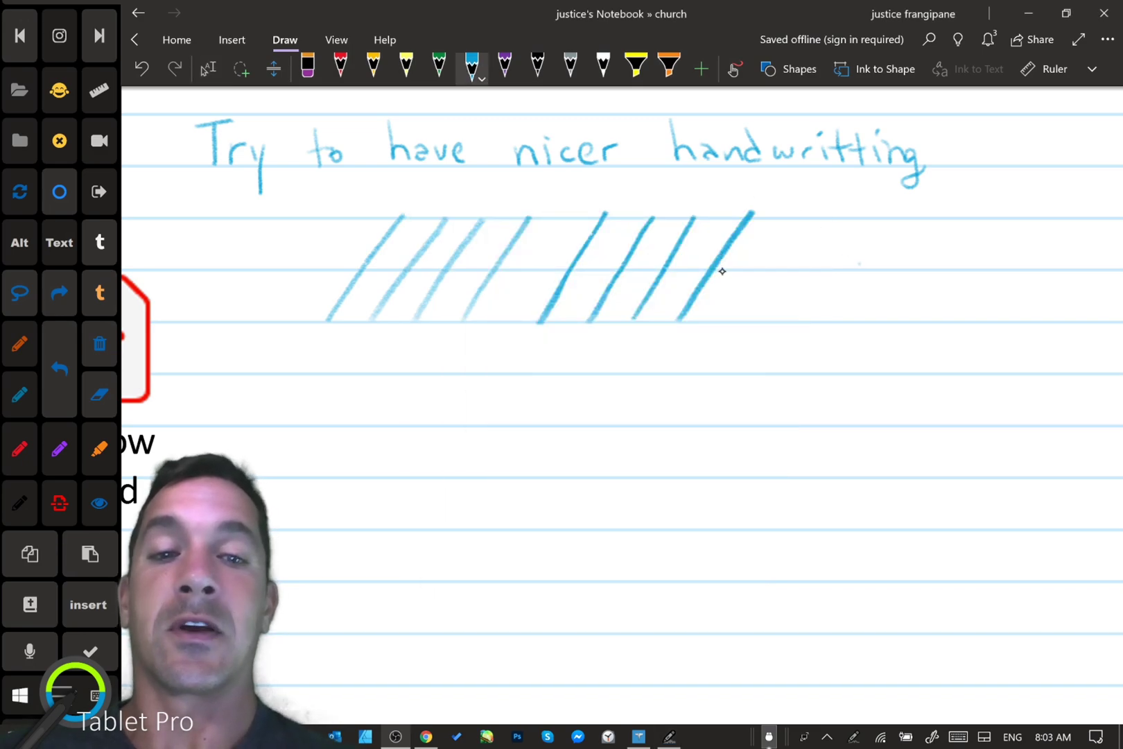
- Step back and forth through the slanted pencil strokes with undo and redo, undoing all but the first stroke
drag(610, 306, 622, 290)
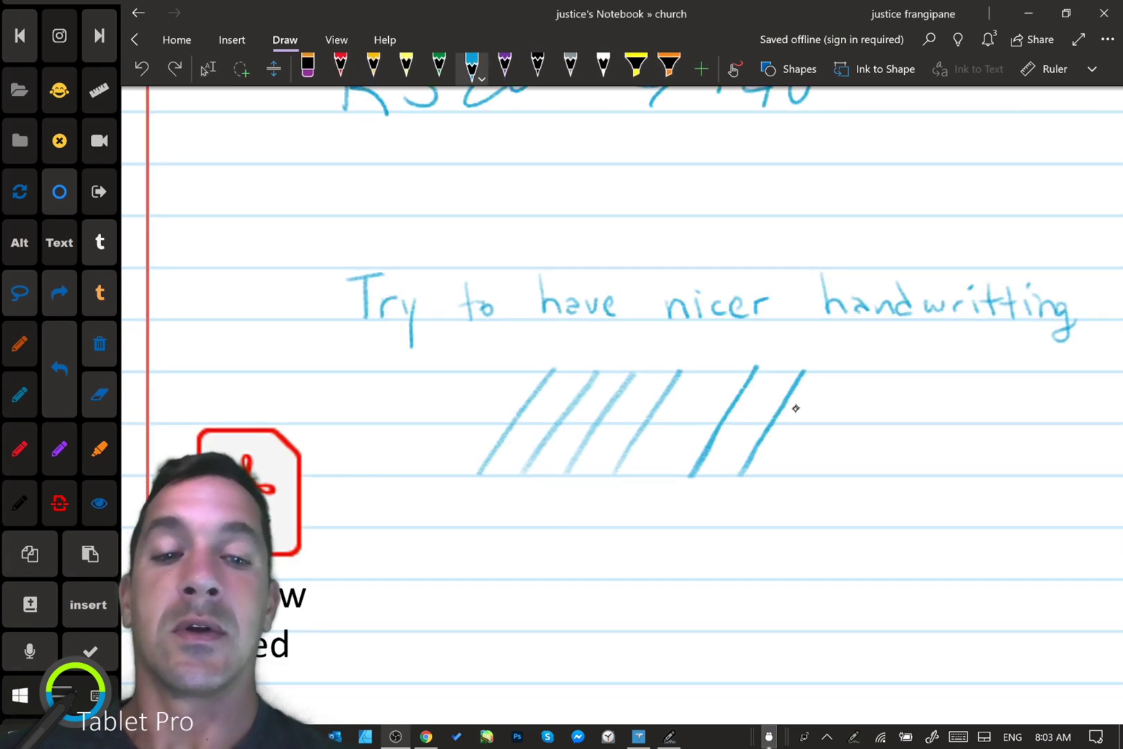
drag(787, 416, 479, 445)
key(ctrl+y)
key(ctrl+y)
key(ctrl+y)
key(ctrl+z)
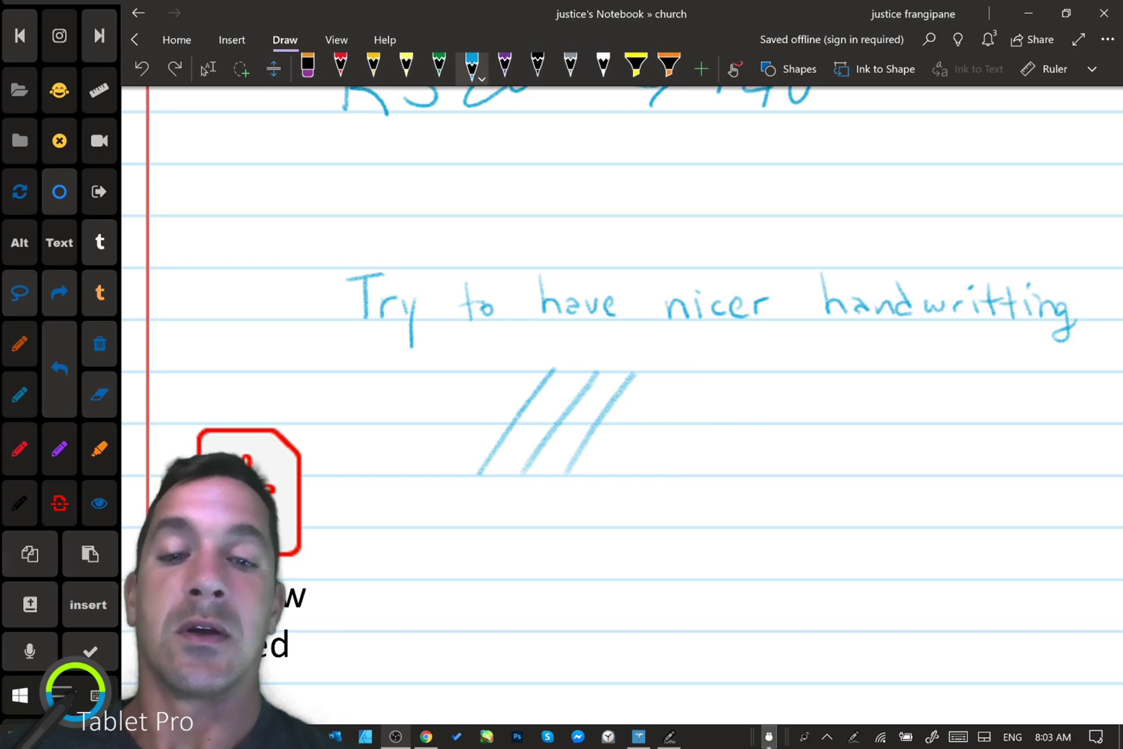
key(ctrl+z)
- Reapply the Pen Tool configuration and test it by drawing slanted blue strokes below the handwriting and undoing them
click(669, 737)
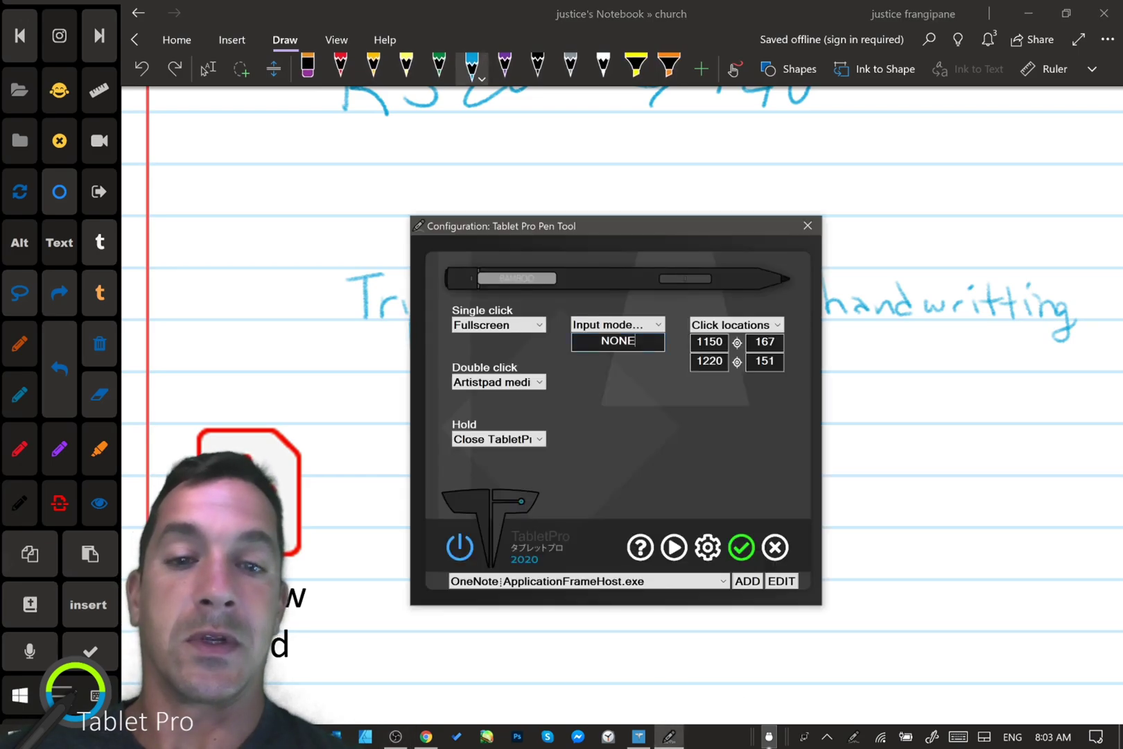
click(739, 548)
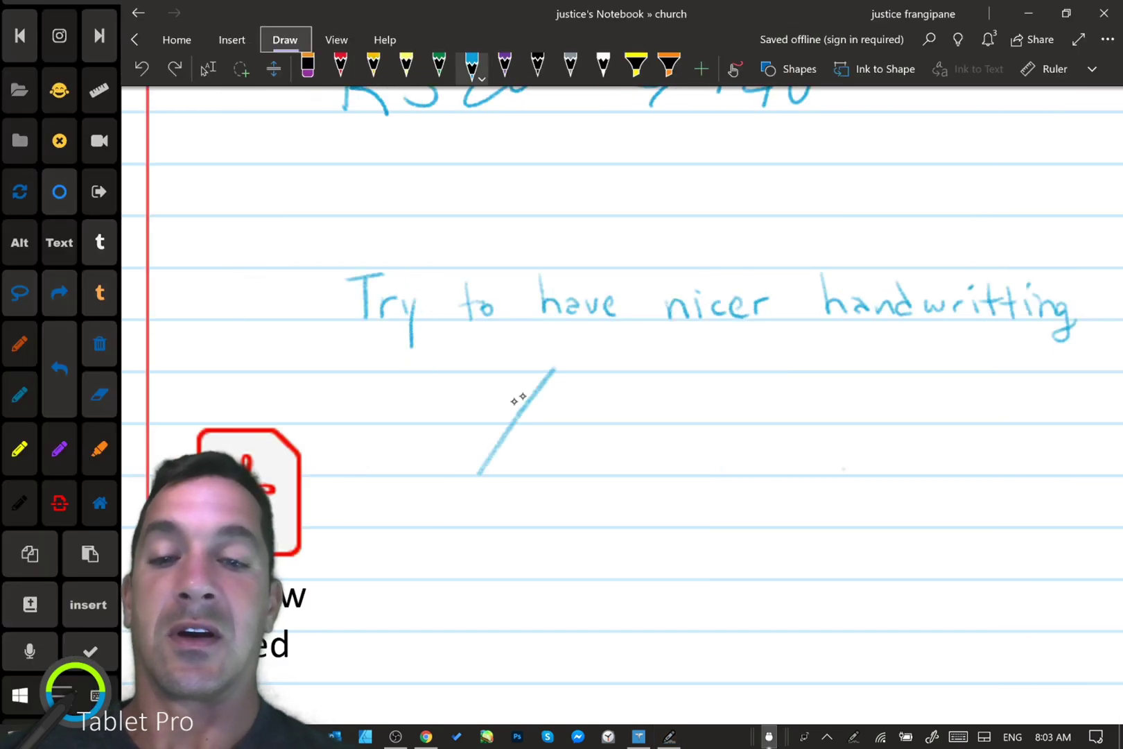
mouse_move(524, 482)
mouse_down()
mouse_move(593, 377)
mouse_move(563, 479)
mouse_up()
mouse_move(663, 371)
mouse_down()
mouse_move(606, 472)
mouse_move(632, 468)
mouse_up()
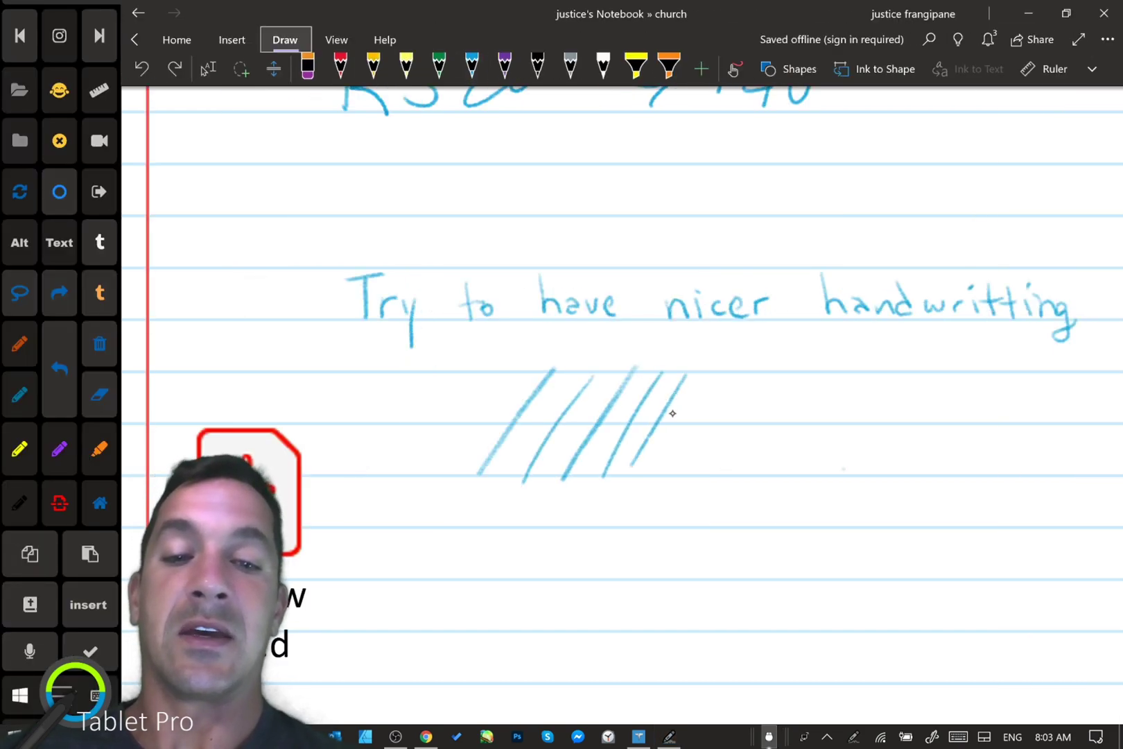
drag(674, 414, 501, 421)
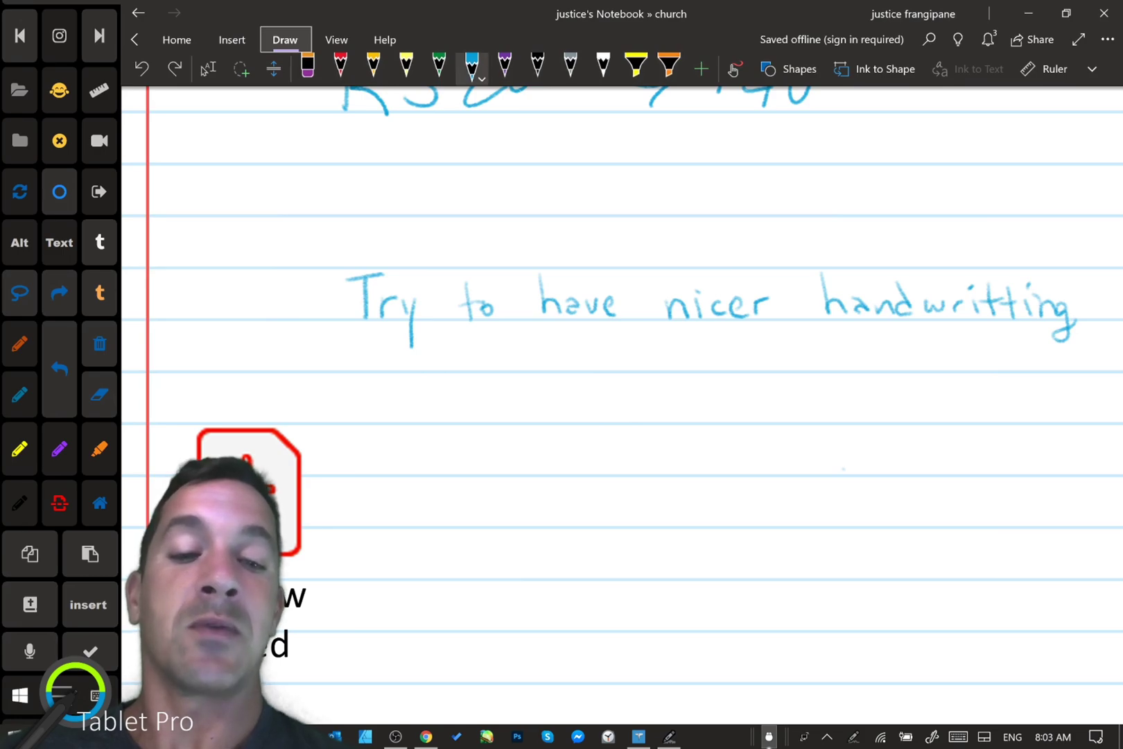
mouse_move(538, 476)
mouse_down()
mouse_move(551, 430)
mouse_move(569, 428)
mouse_up()
mouse_move(573, 476)
mouse_down()
mouse_move(588, 424)
mouse_move(606, 421)
mouse_up()
mouse_move(611, 475)
mouse_down()
mouse_move(627, 419)
mouse_move(644, 419)
mouse_up()
mouse_move(645, 474)
mouse_down()
mouse_move(661, 419)
mouse_move(574, 454)
mouse_move(537, 452)
mouse_up()
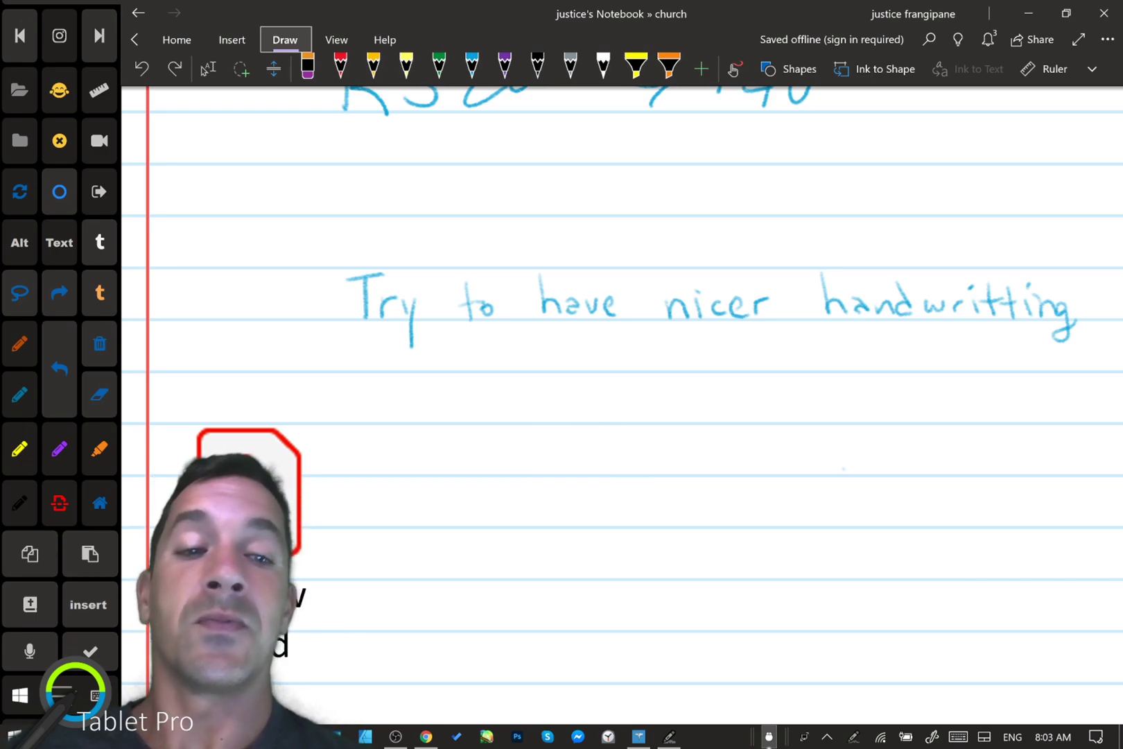
- Try to lasso and delete content in the area below the handwriting, and return to the blue pencil
drag(866, 443, 814, 442)
drag(822, 548, 822, 454)
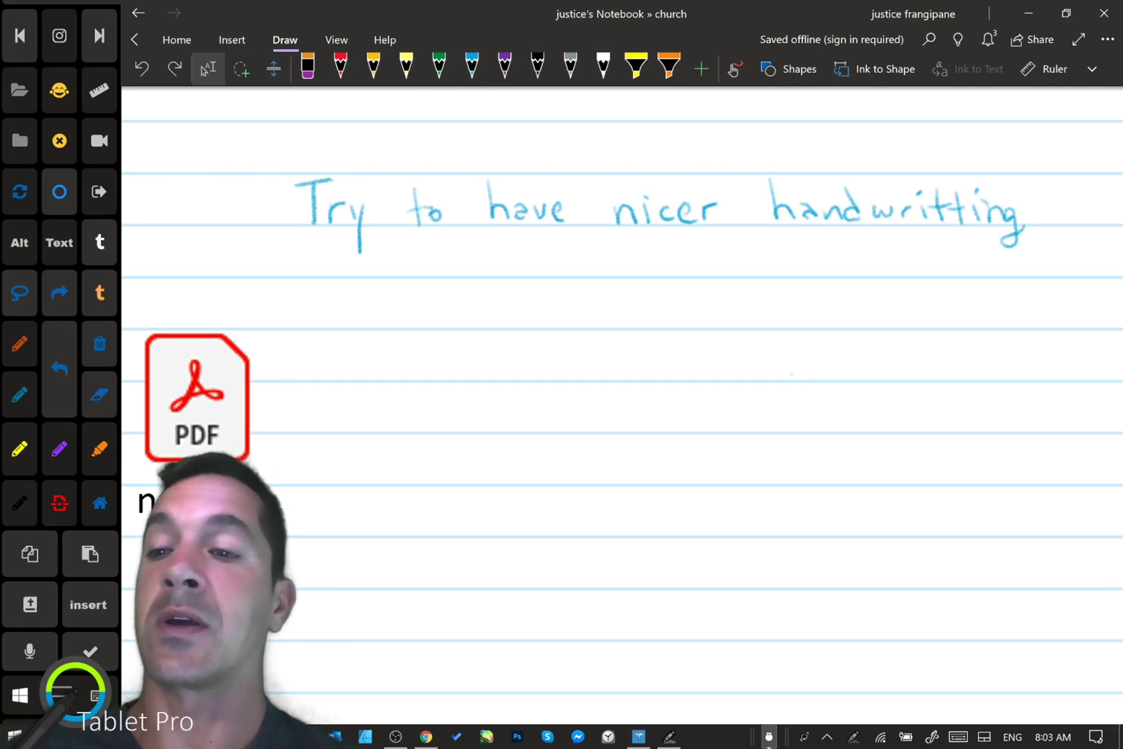
click(240, 68)
drag(492, 463, 624, 466)
click(97, 341)
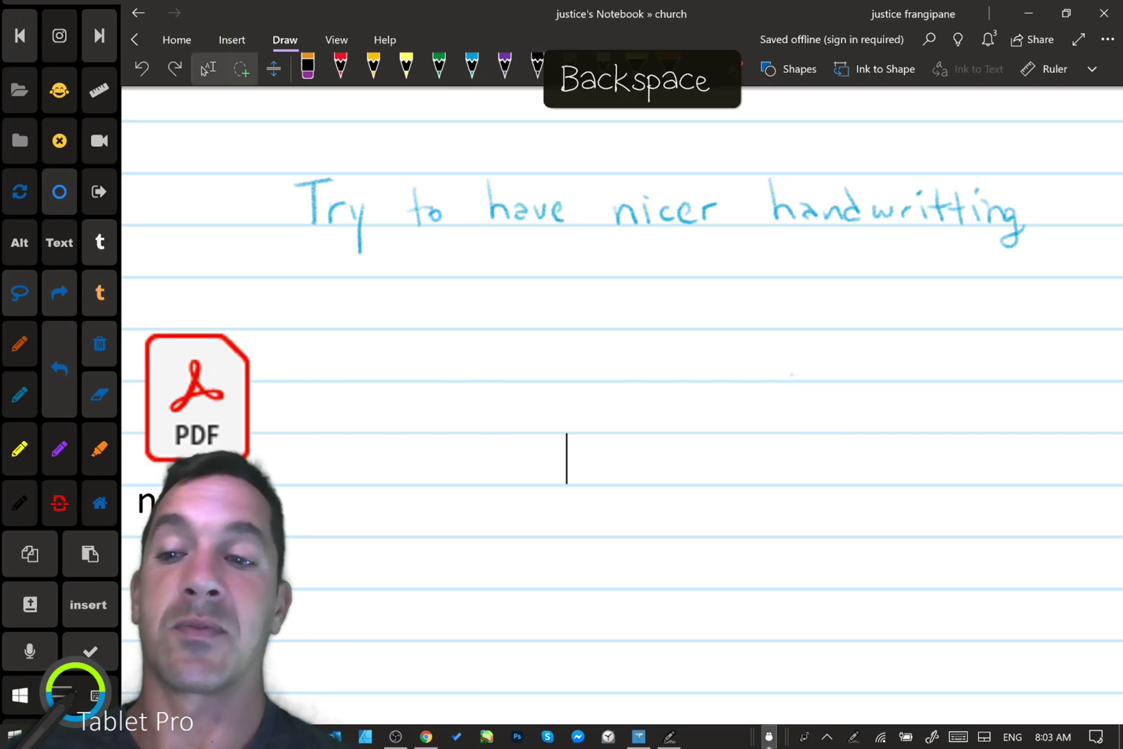
click(474, 68)
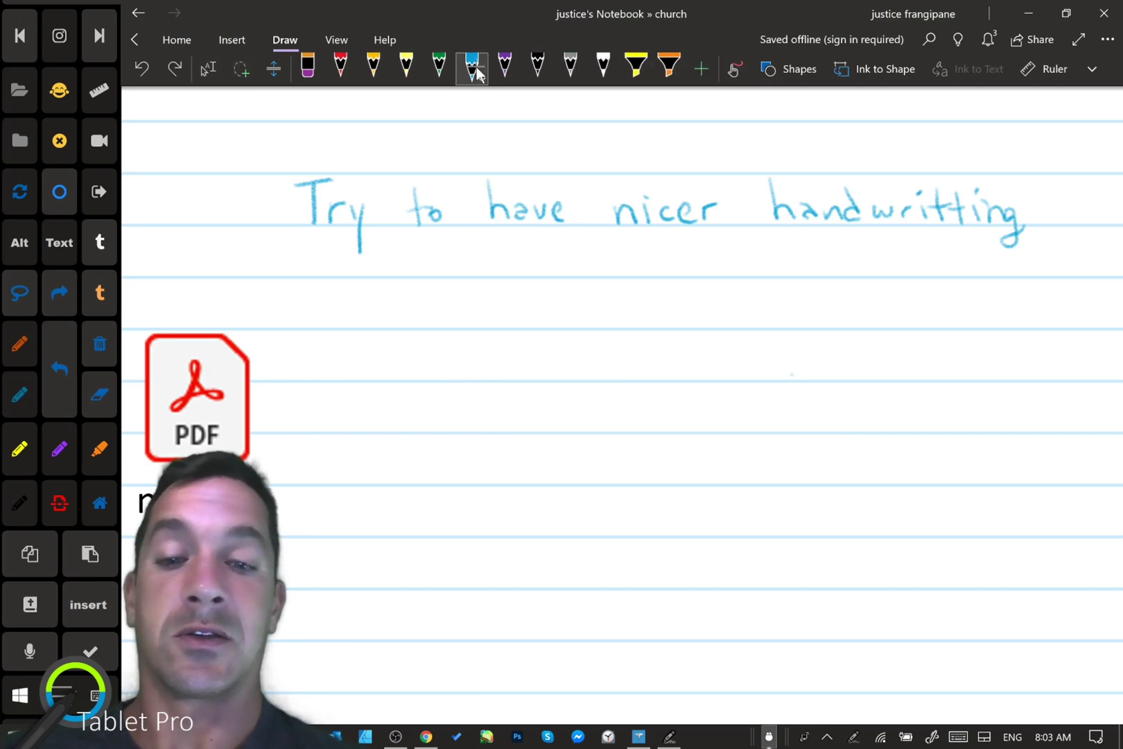
- Set the Pen Tool click locations to the red pencil (836, 154) and gold pencil (912, 159), apply them, and undo the stray blue stroke
click(663, 728)
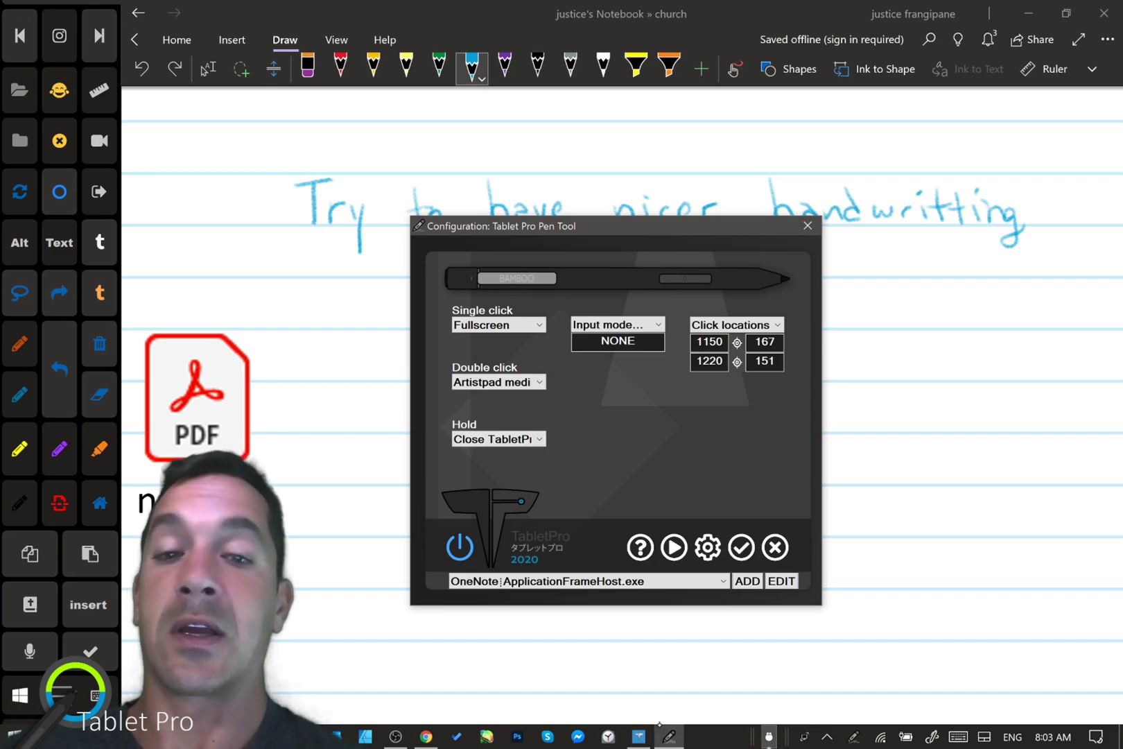
drag(692, 220, 689, 254)
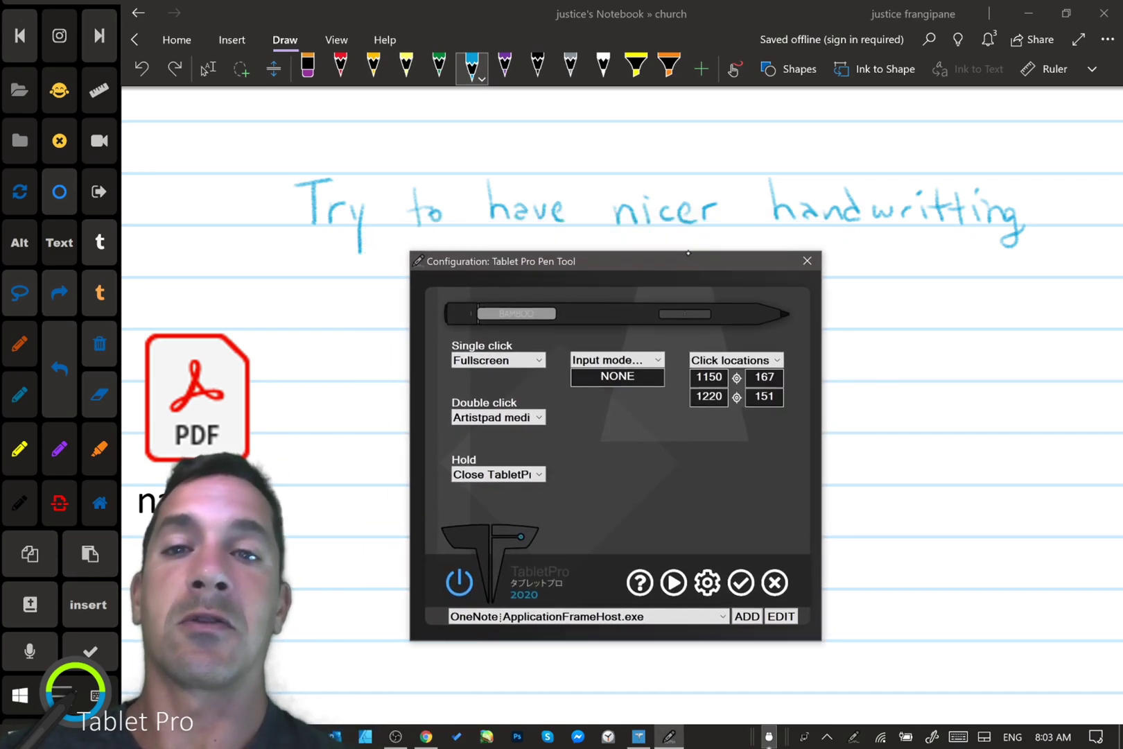
drag(688, 253, 642, 248)
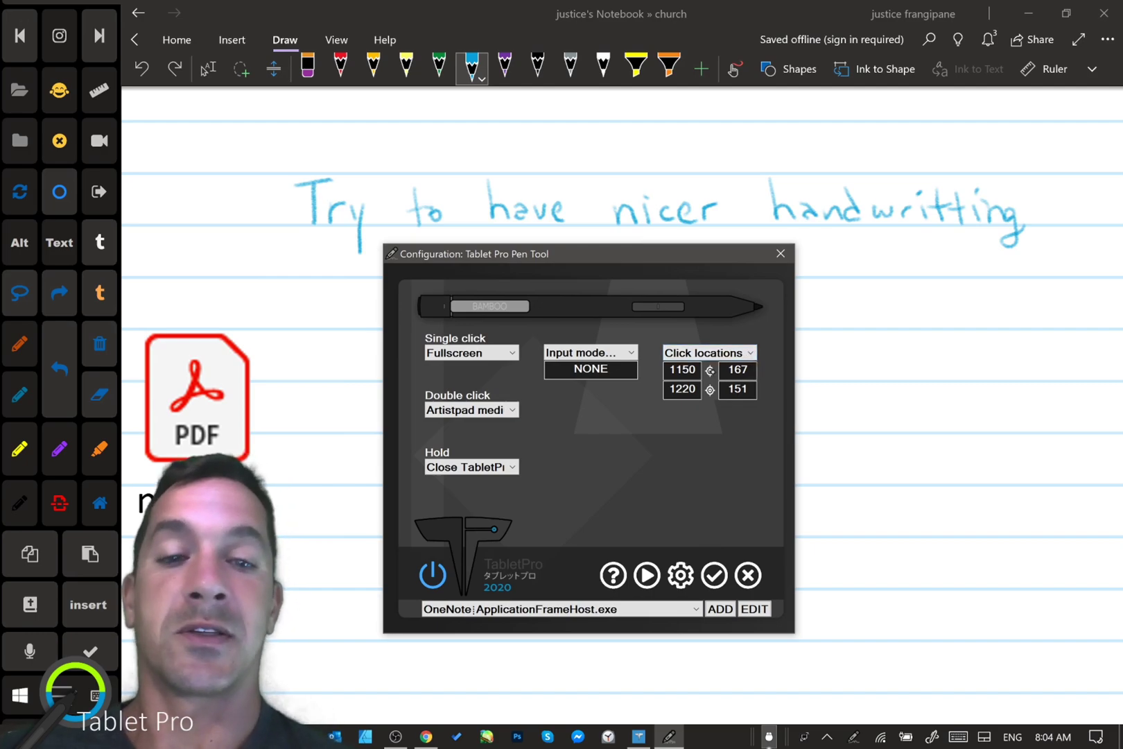
drag(710, 371, 342, 64)
drag(711, 390, 375, 65)
click(715, 573)
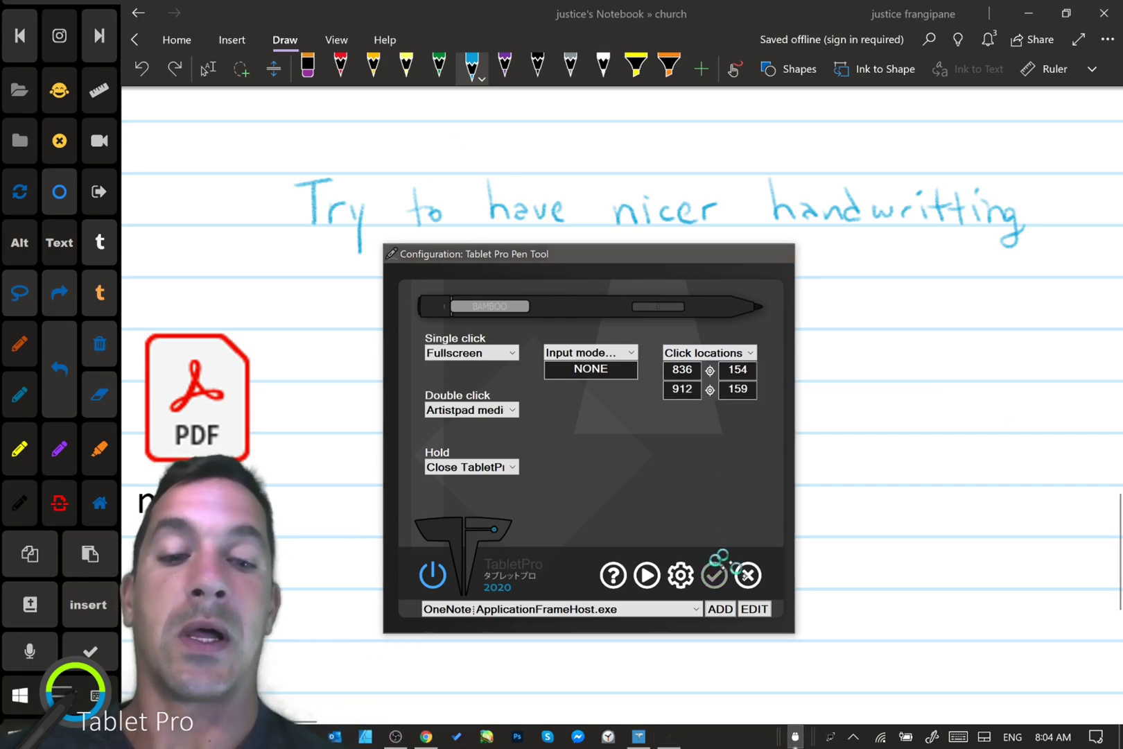
click(747, 574)
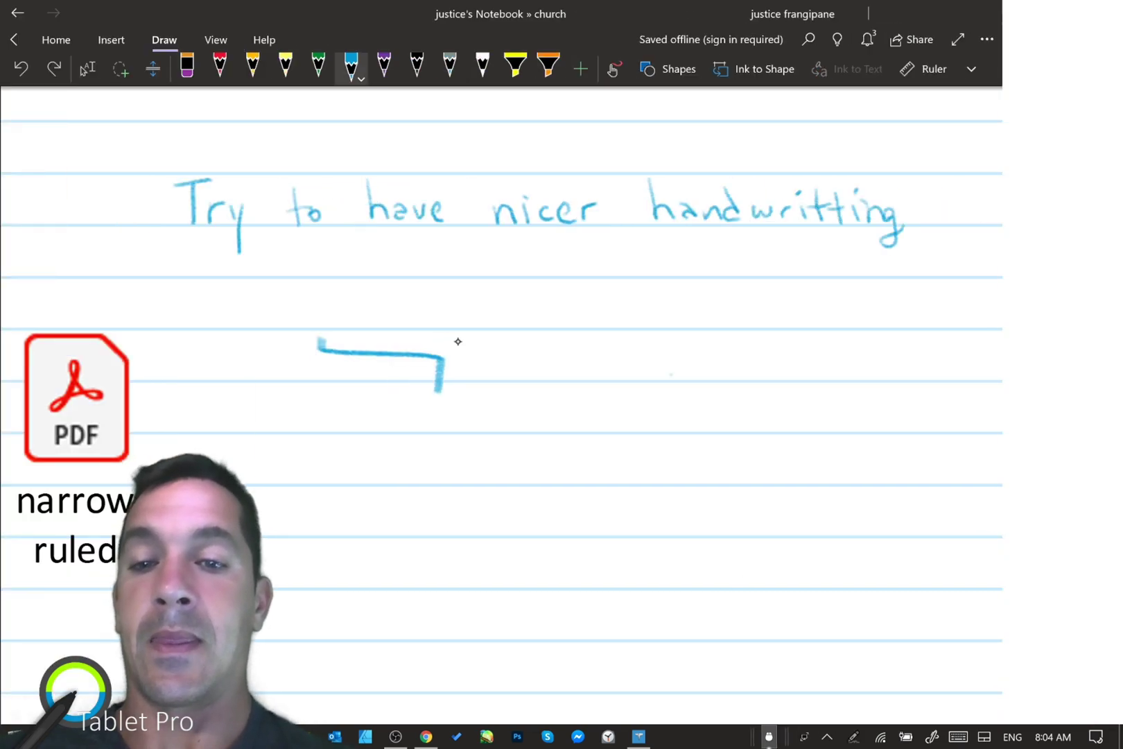
key(ctrl+z)
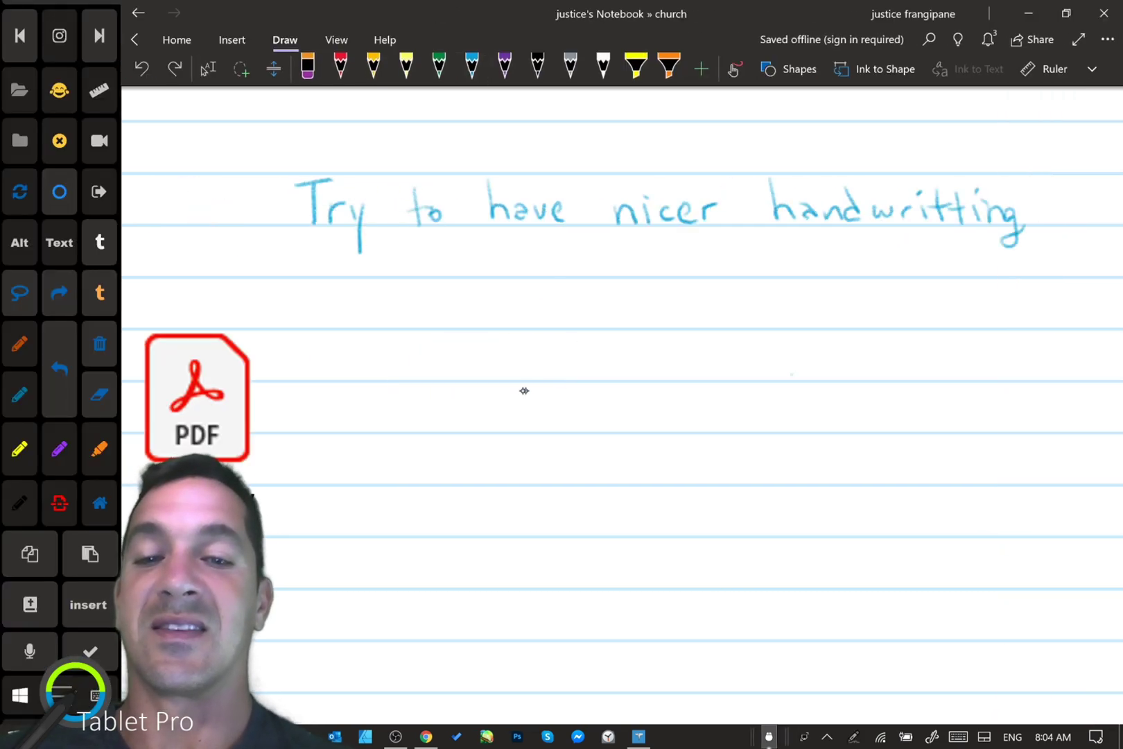
- Draw a row of slanted blue pencil strokes below the handwriting, followed by a group of slanted red strokes
click(472, 66)
mouse_move(515, 330)
mouse_down()
mouse_move(508, 381)
mouse_move(528, 392)
mouse_up()
drag(558, 331, 549, 387)
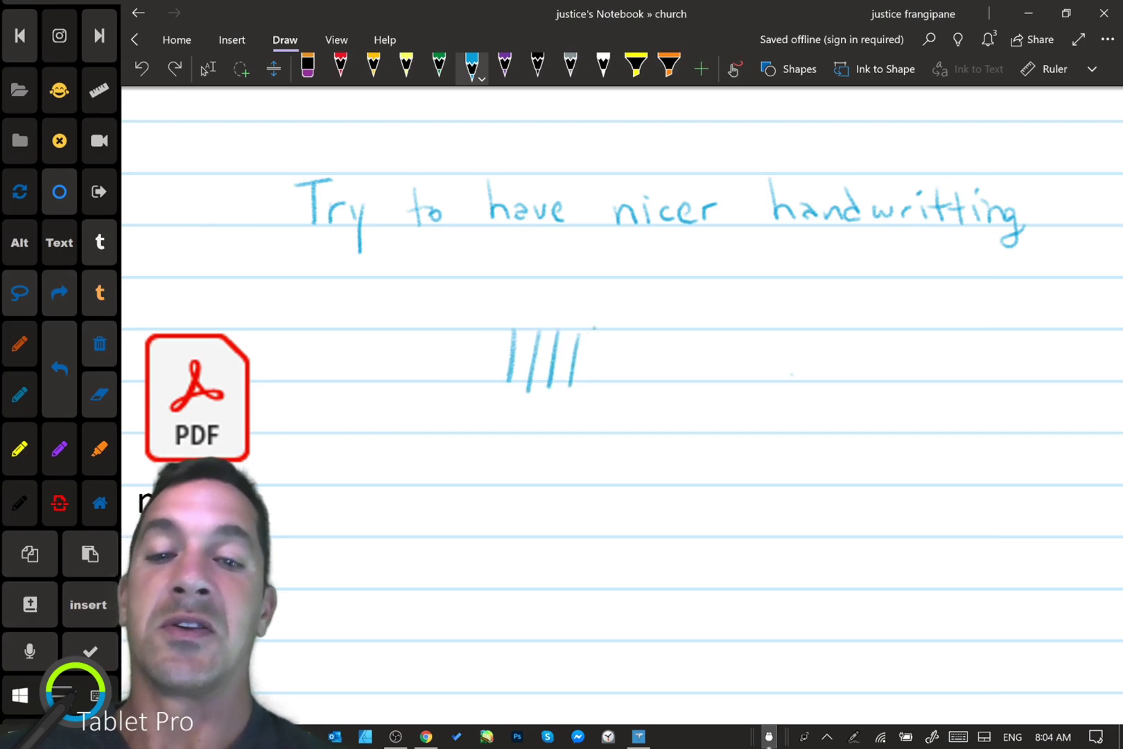
click(340, 66)
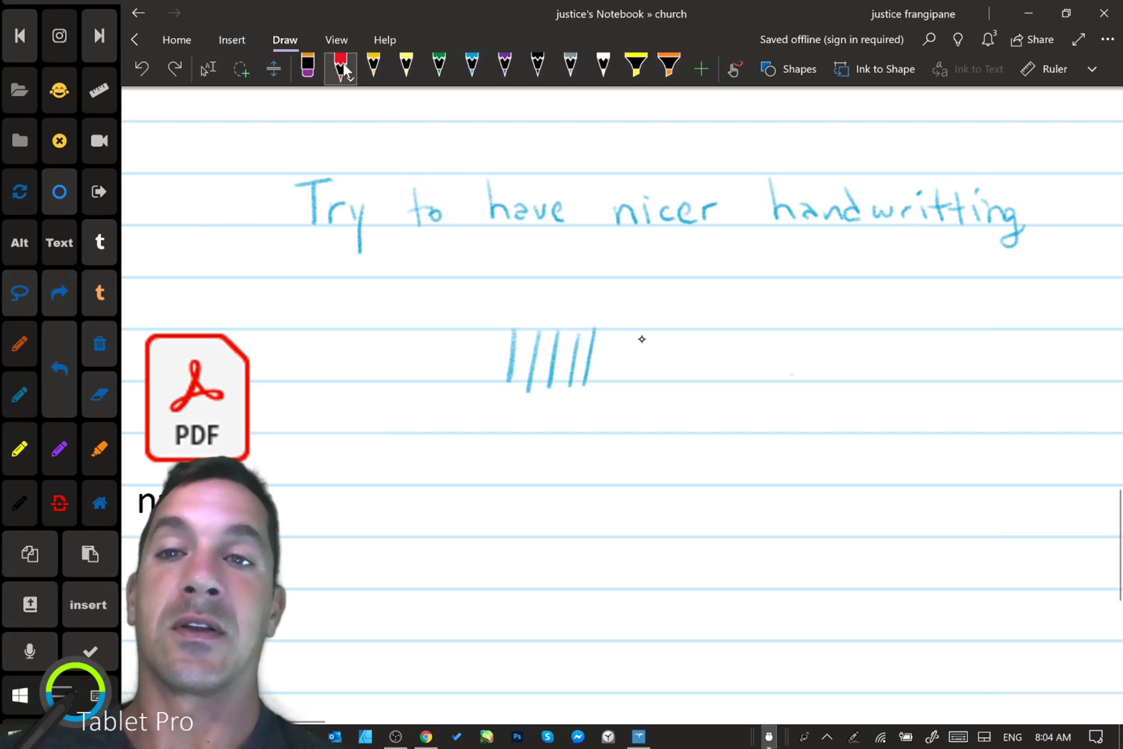
drag(644, 332, 629, 383)
mouse_move(664, 335)
mouse_down()
mouse_move(651, 384)
mouse_move(670, 384)
mouse_up()
drag(704, 330, 686, 385)
- Extend the row with slanted gold and red pencil strokes, and remove the whole row of test strokes
click(374, 66)
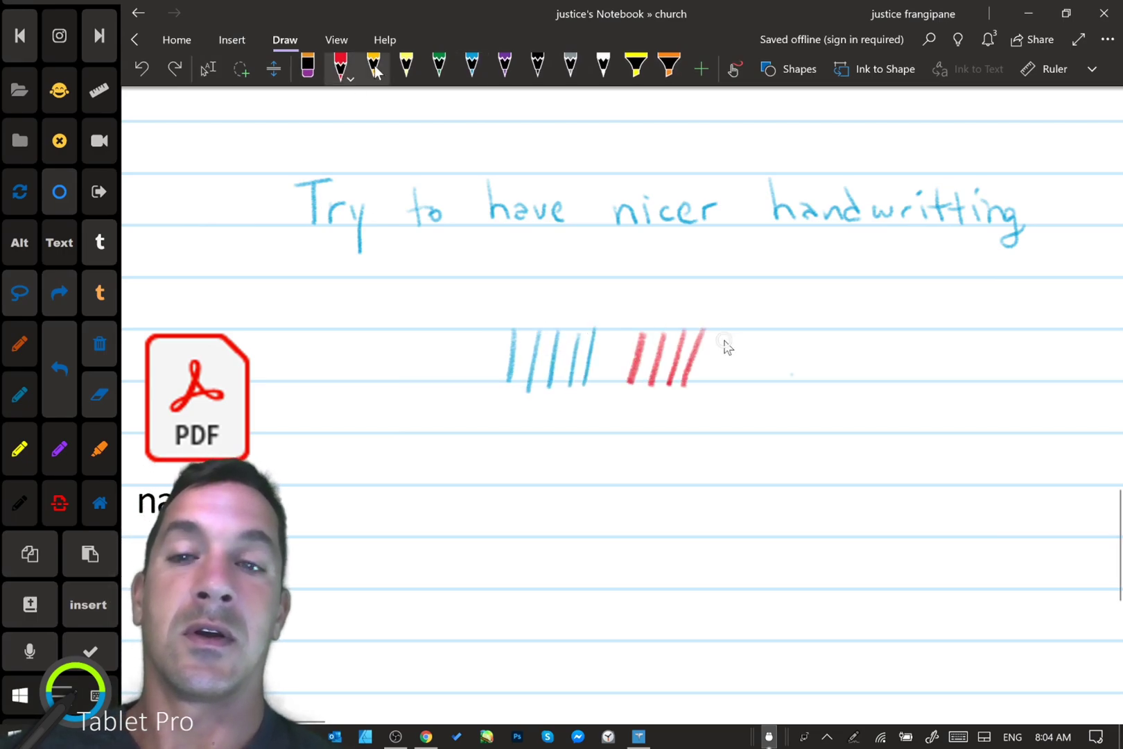
drag(726, 333, 715, 386)
drag(748, 333, 738, 380)
click(341, 67)
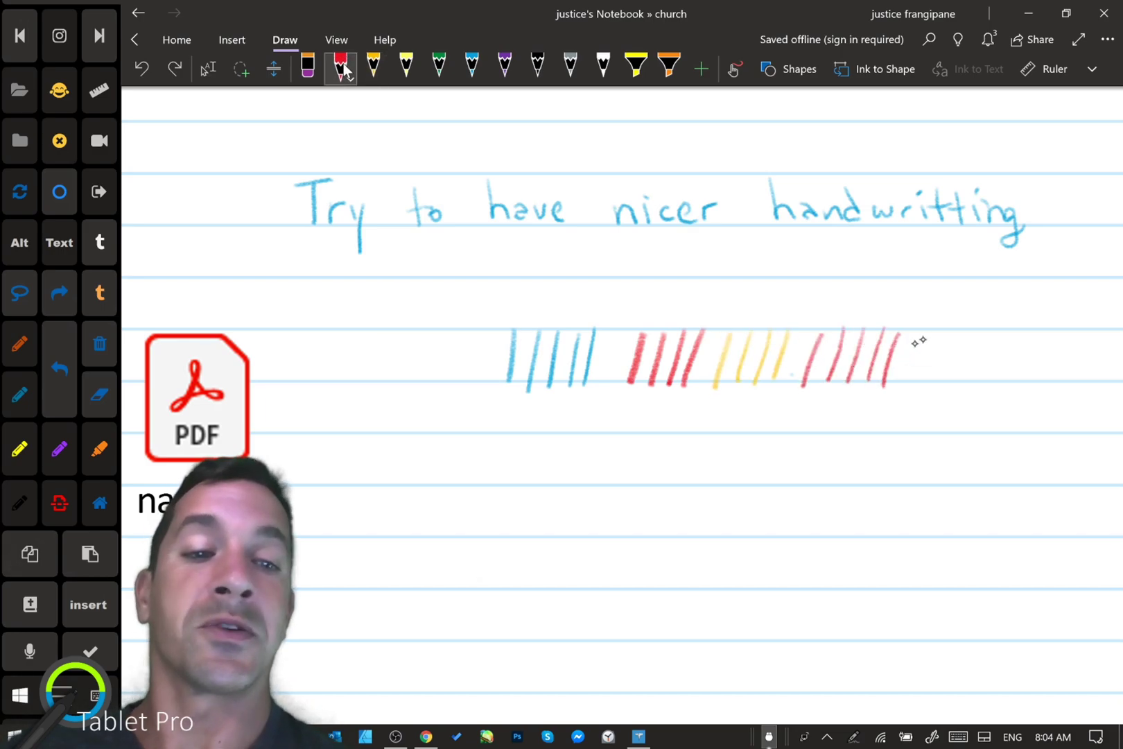
click(374, 66)
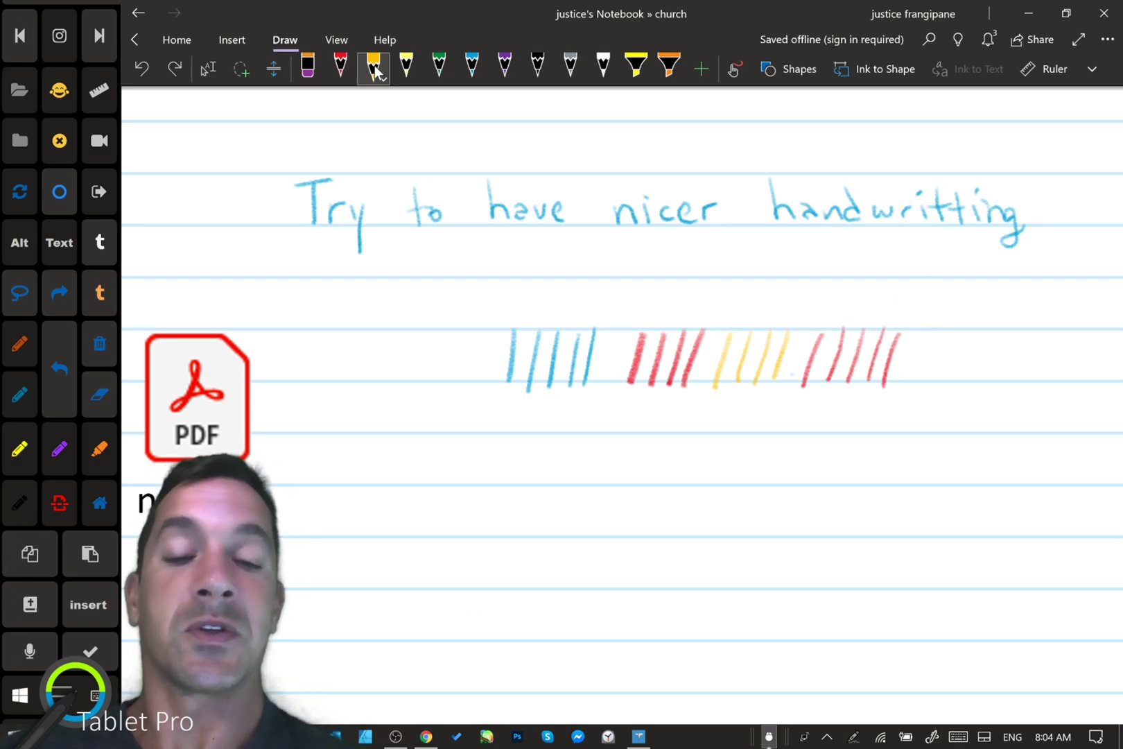
drag(895, 338, 501, 364)
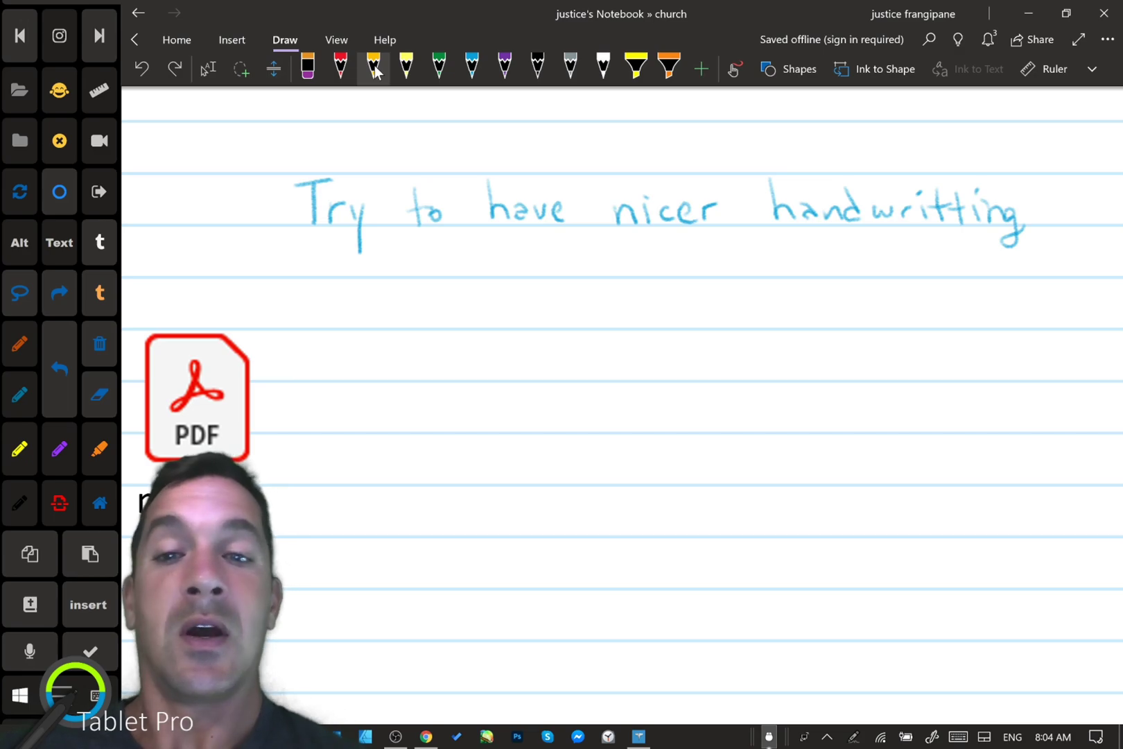
- Draw two gold pencil arrows pointing left across the red margin line, one above and one below the PDF attachment
scroll(837, 447, down, 2)
scroll(816, 432, down, 2)
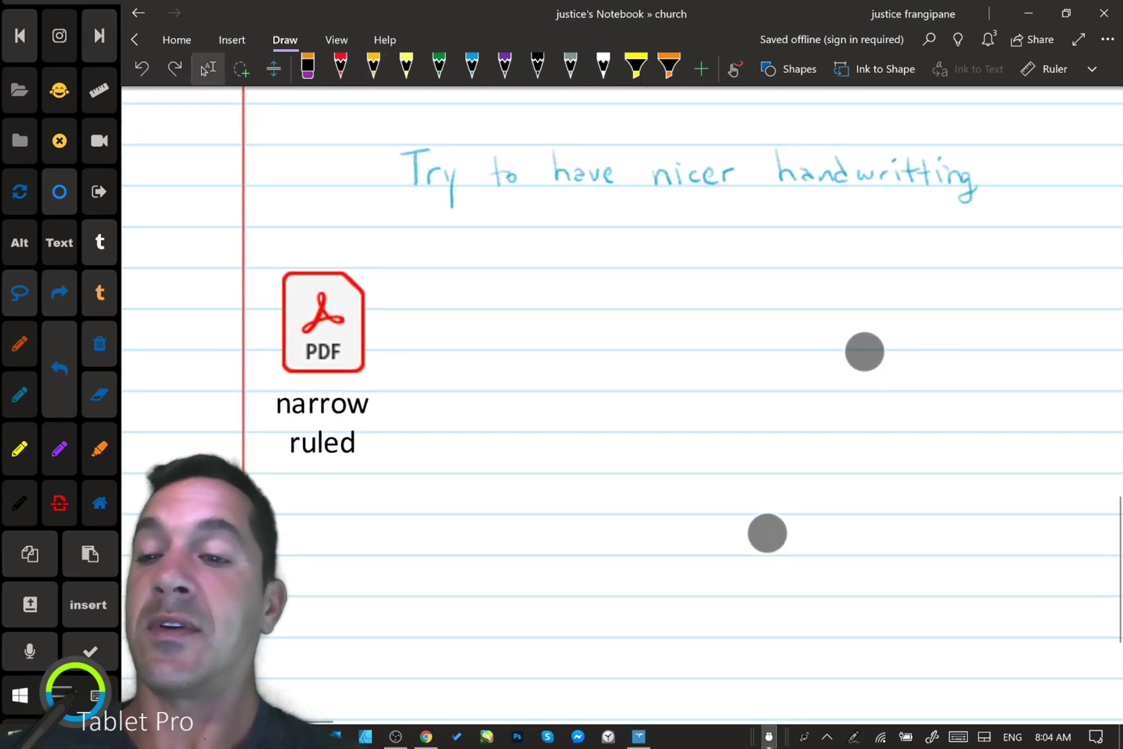
drag(768, 533, 759, 534)
click(373, 66)
drag(359, 543, 250, 531)
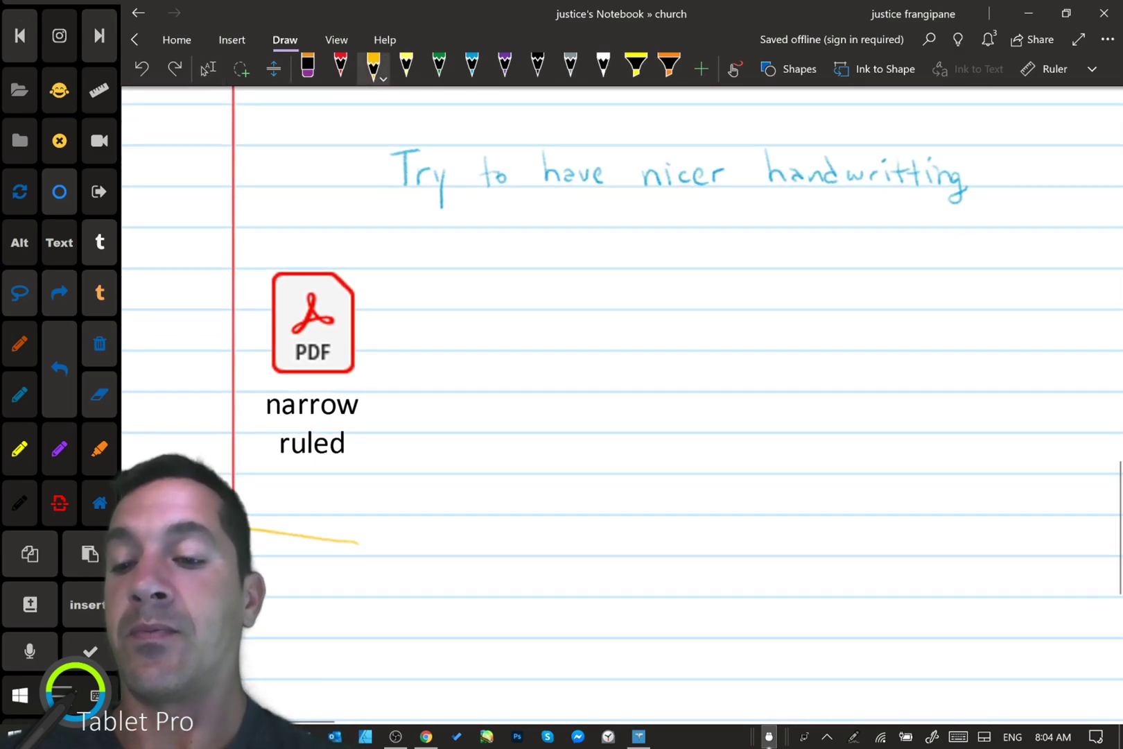
drag(306, 157, 158, 269)
drag(187, 208, 158, 270)
drag(158, 270, 221, 251)
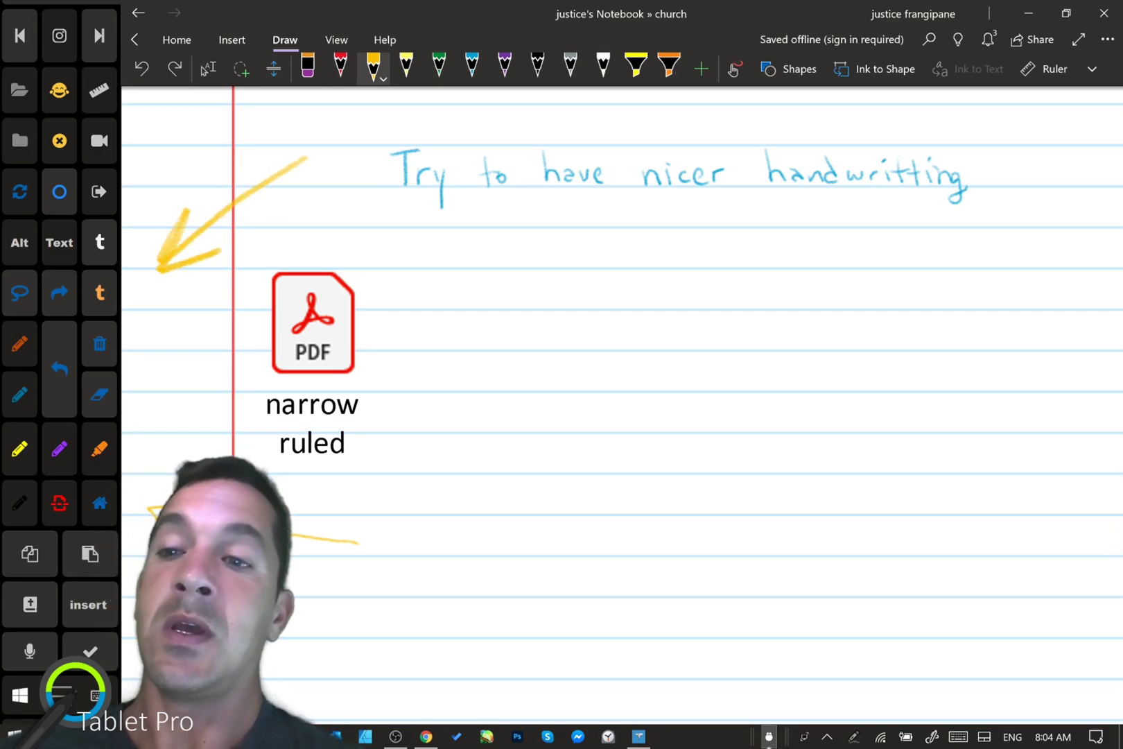
- Clear the lasso selection around the gold "CTRL+SHIFT + C/V" handwriting beside the PDF attachment
scroll(760, 403, down, 5)
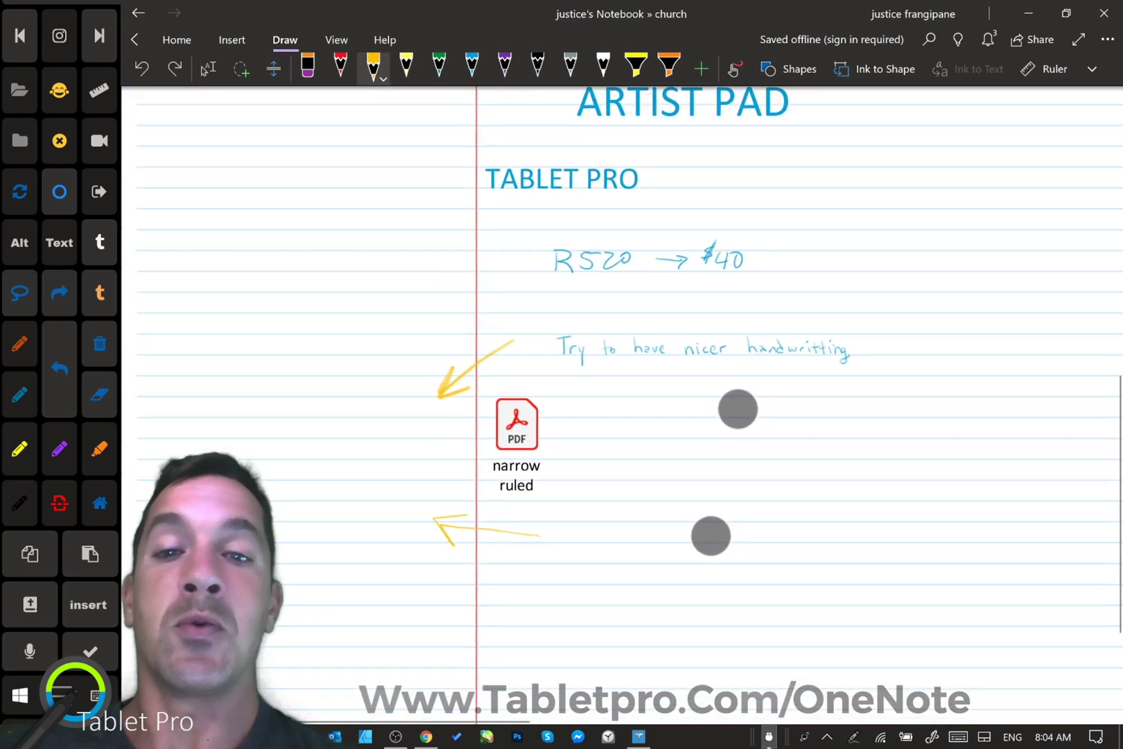
drag(722, 476, 419, 491)
scroll(624, 375, up, 10)
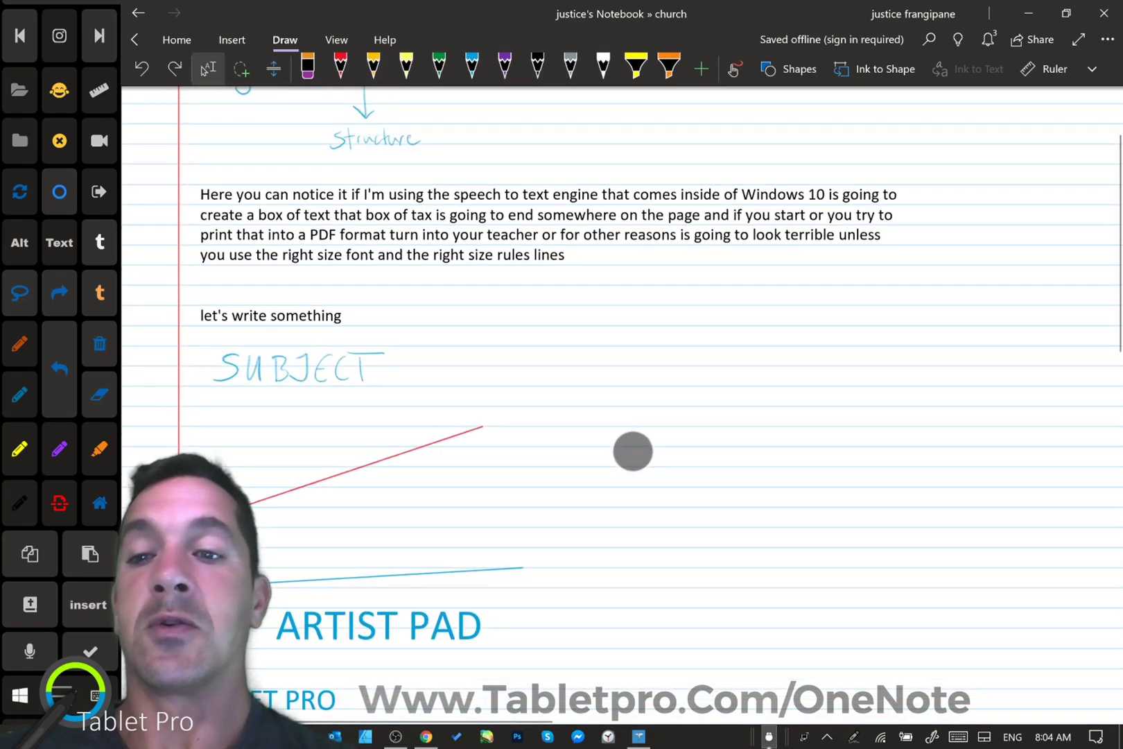
scroll(632, 451, down, 15)
scroll(407, 362, up, 5)
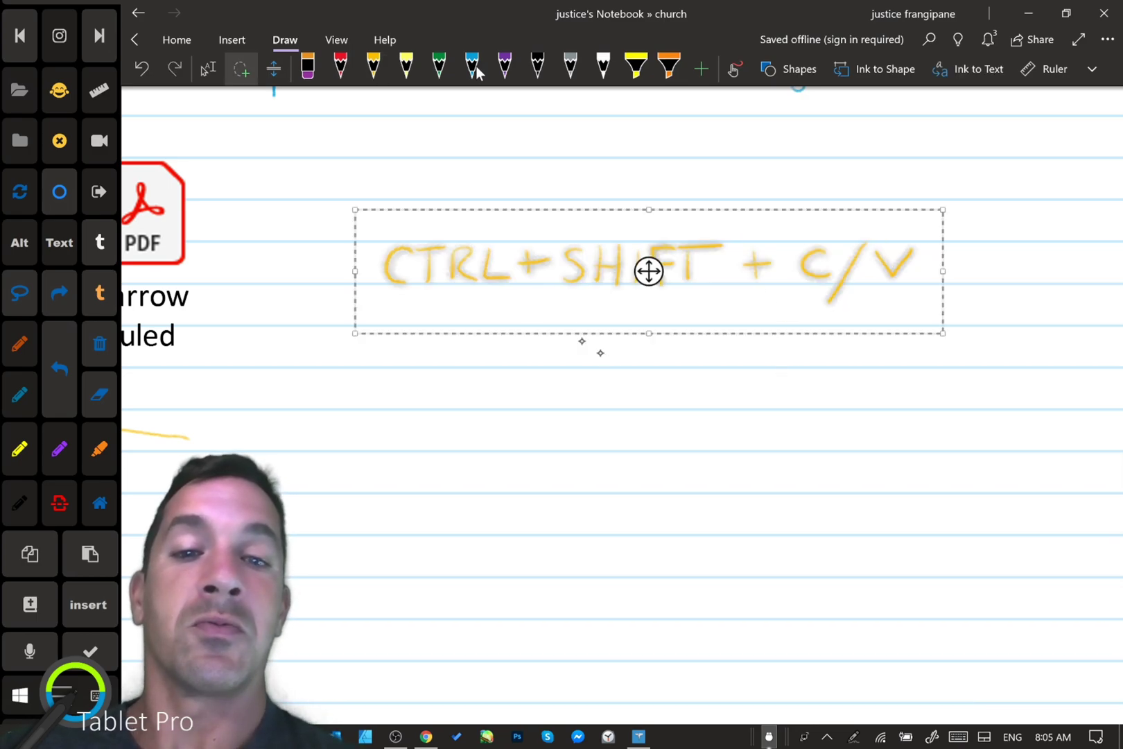
click(609, 361)
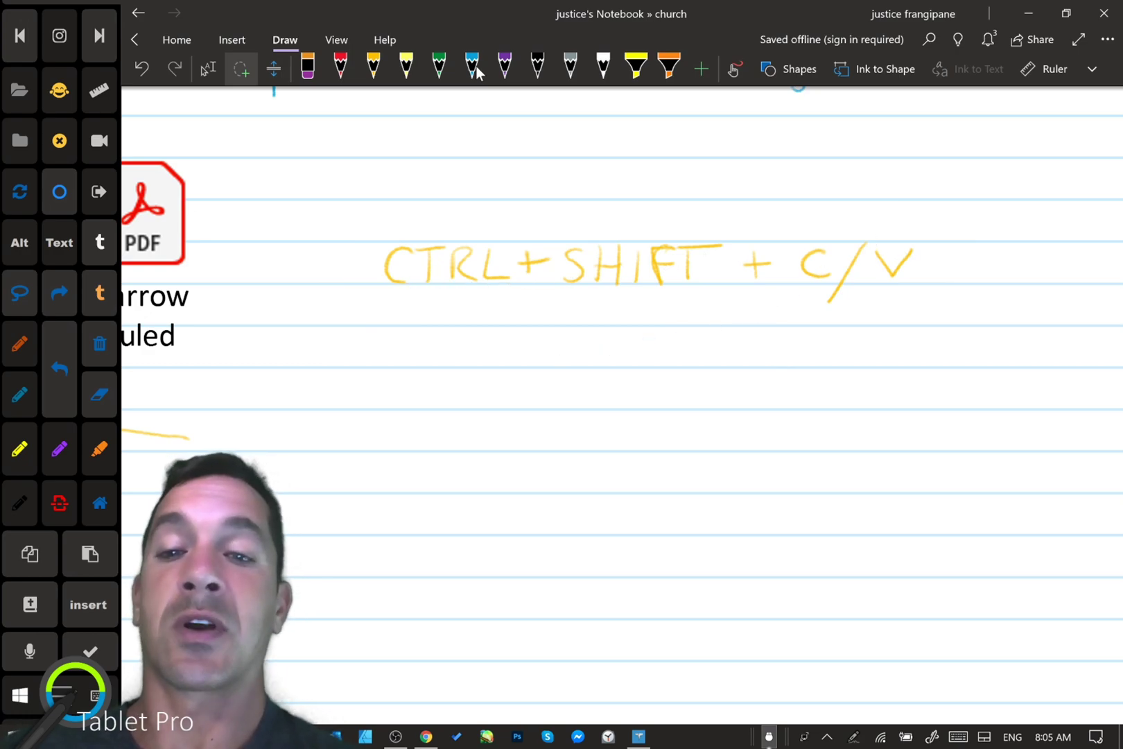
- Select the whole dictated speech-to-text paragraph and make it italic
scroll(804, 368, down, 5)
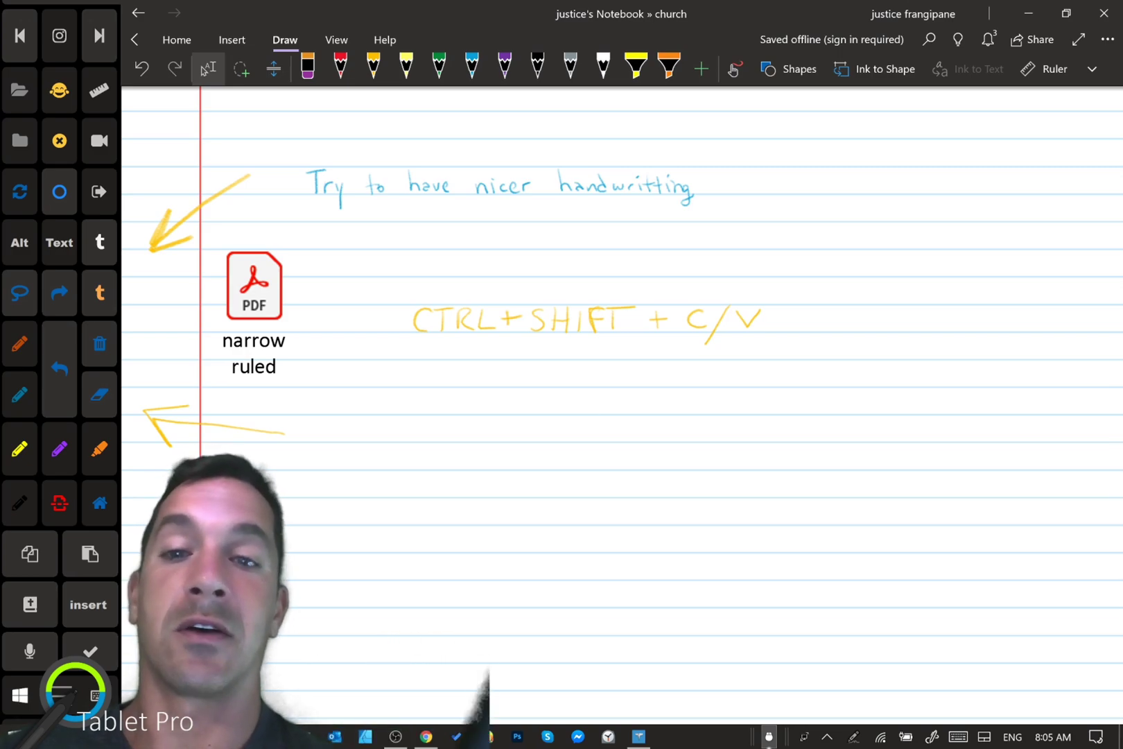
scroll(735, 396, up, 10)
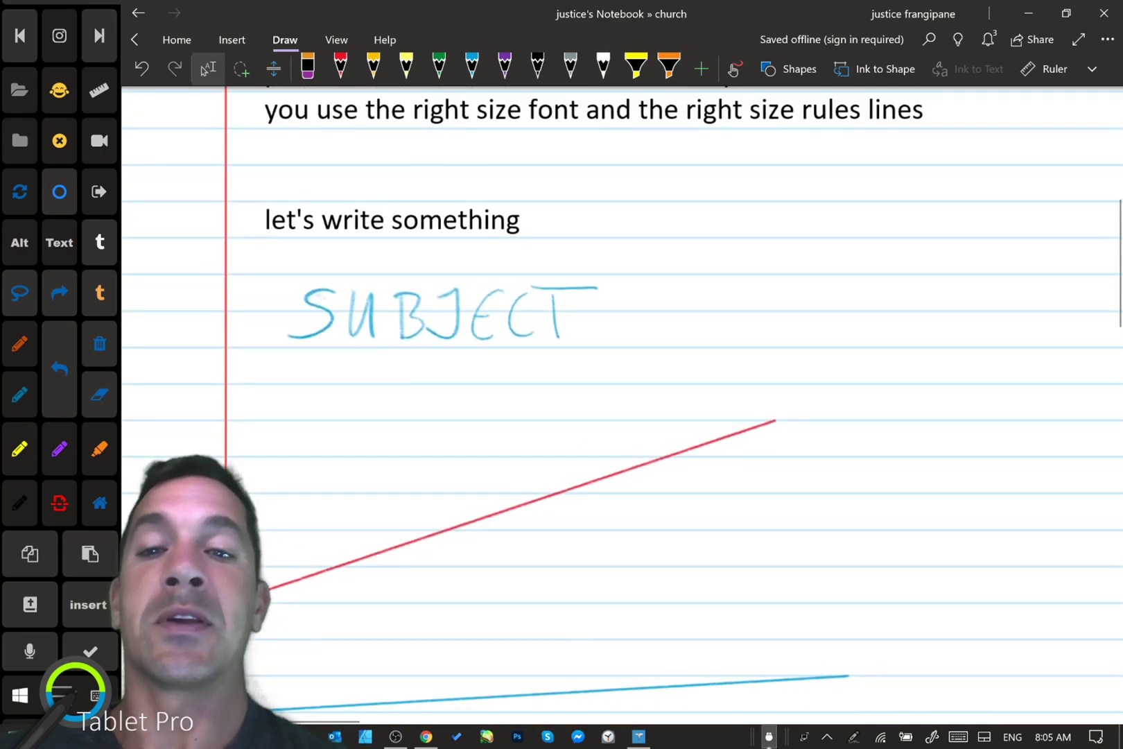
scroll(722, 439, up, 5)
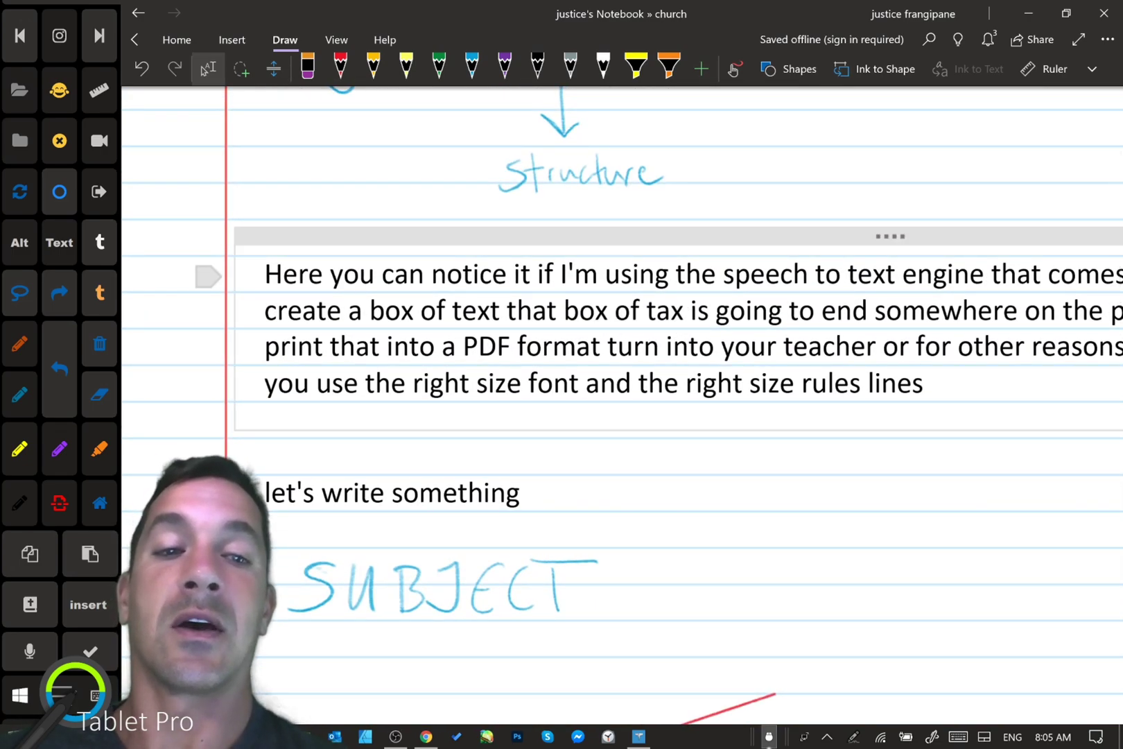
click(890, 236)
scroll(739, 316, right, 4)
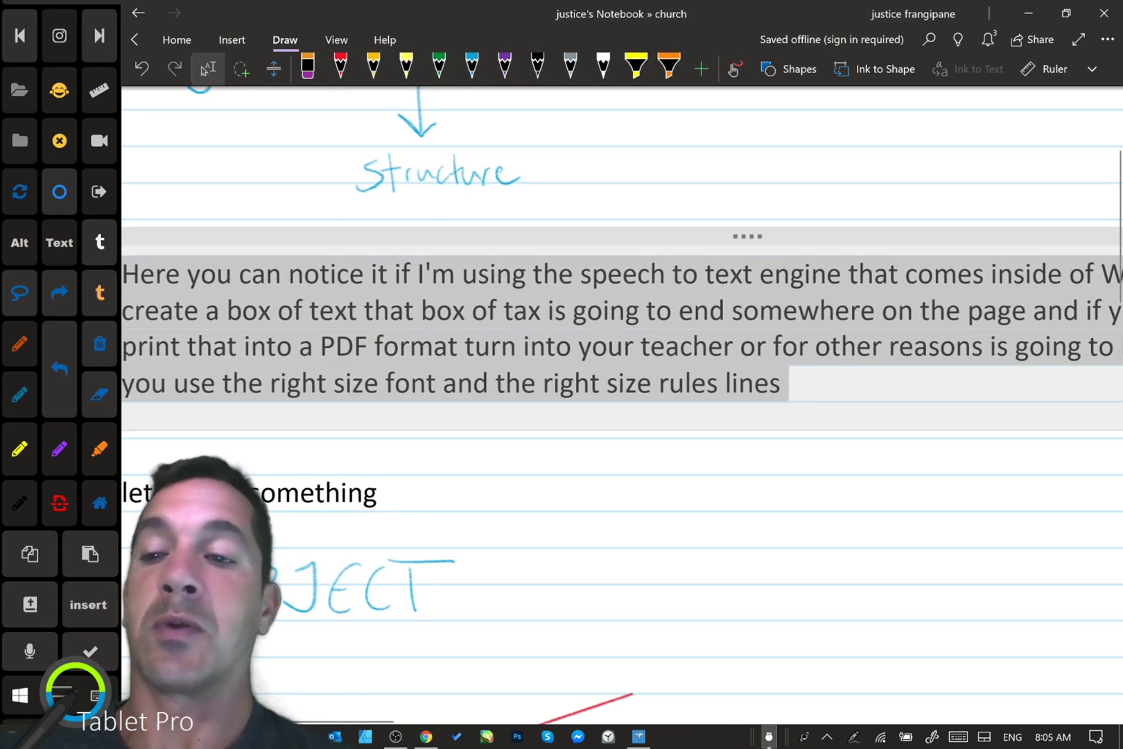
right_click(662, 328)
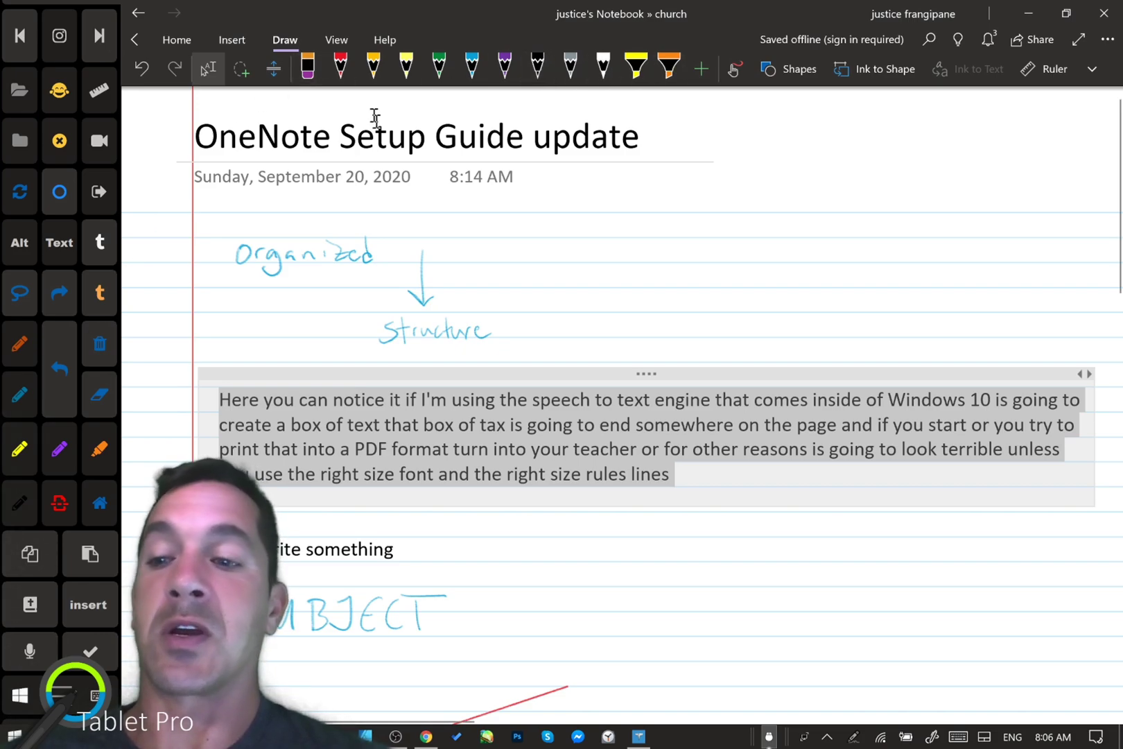
click(159, 39)
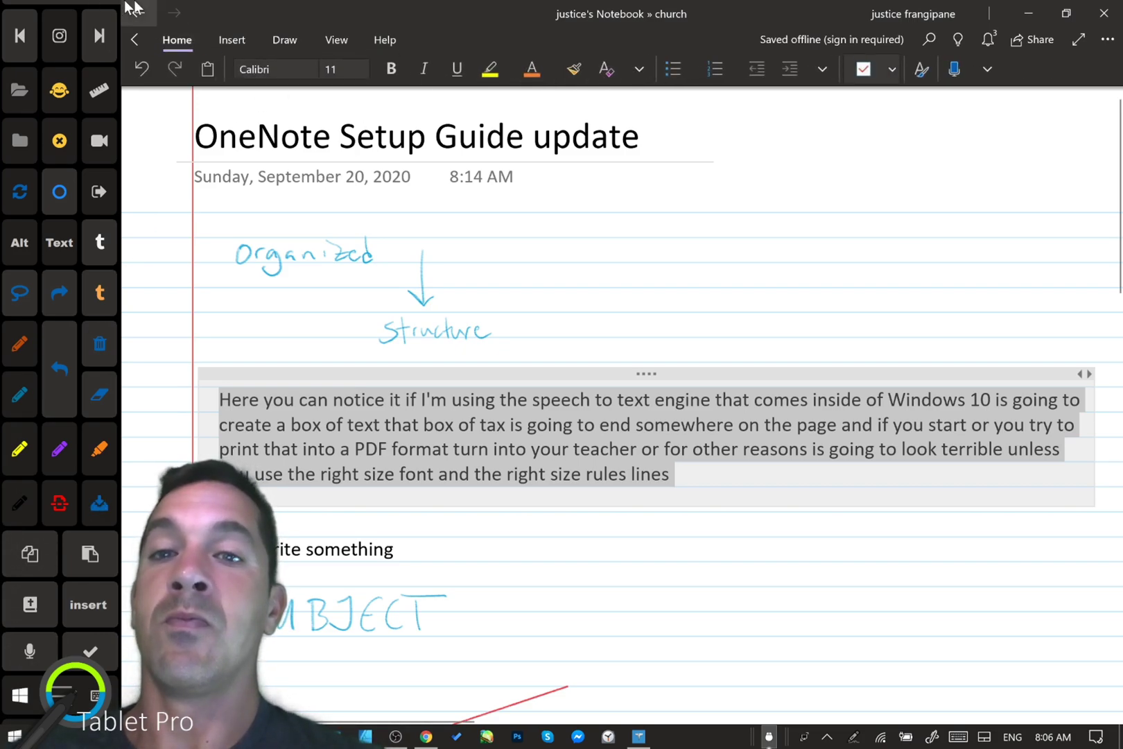
click(412, 68)
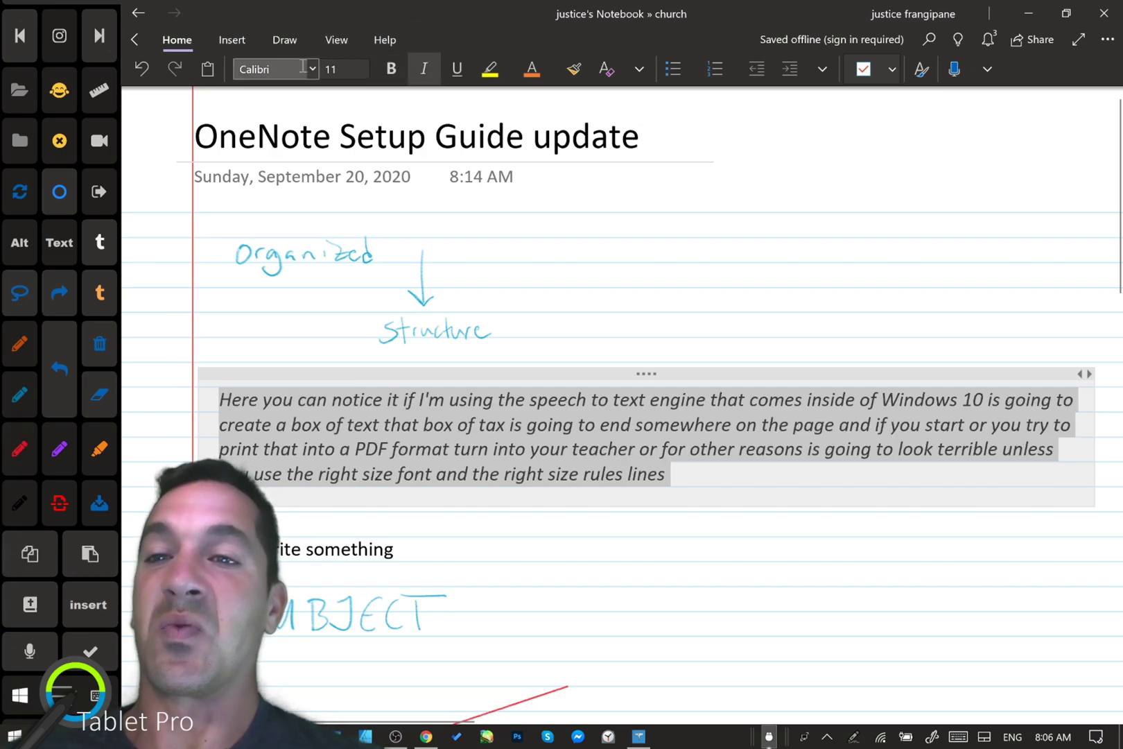
- Return to the drawing tools, try the red pencil, and deselect the dictated paragraph
click(285, 40)
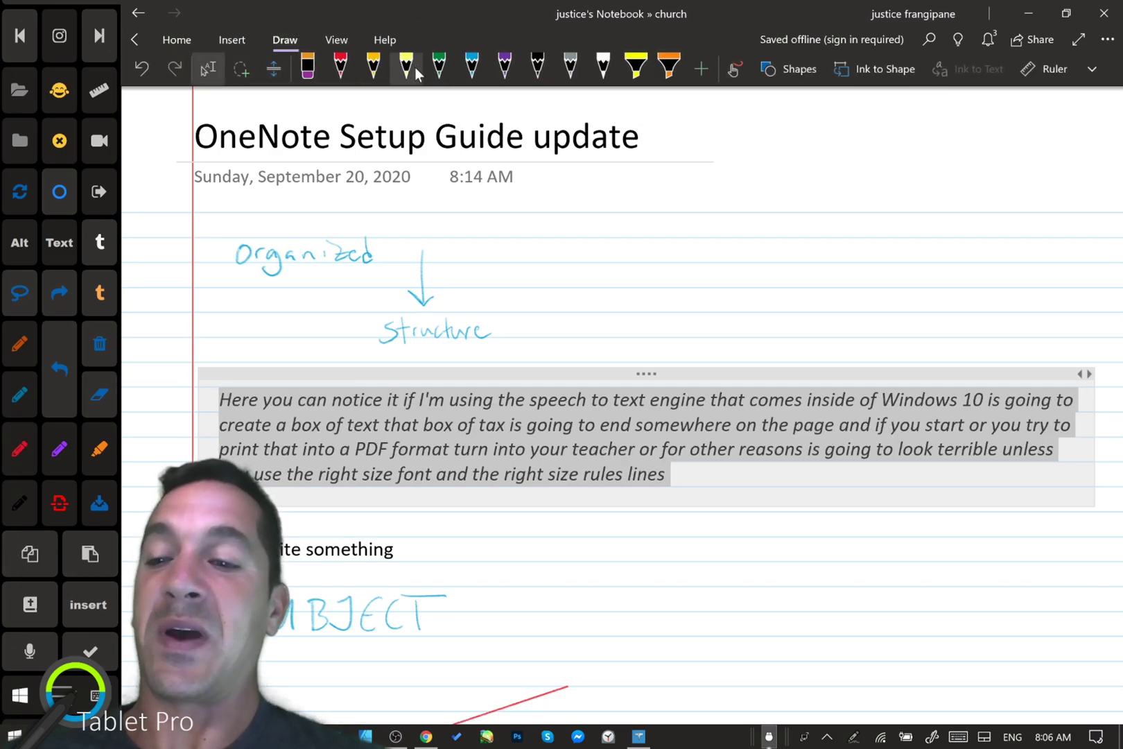
click(340, 68)
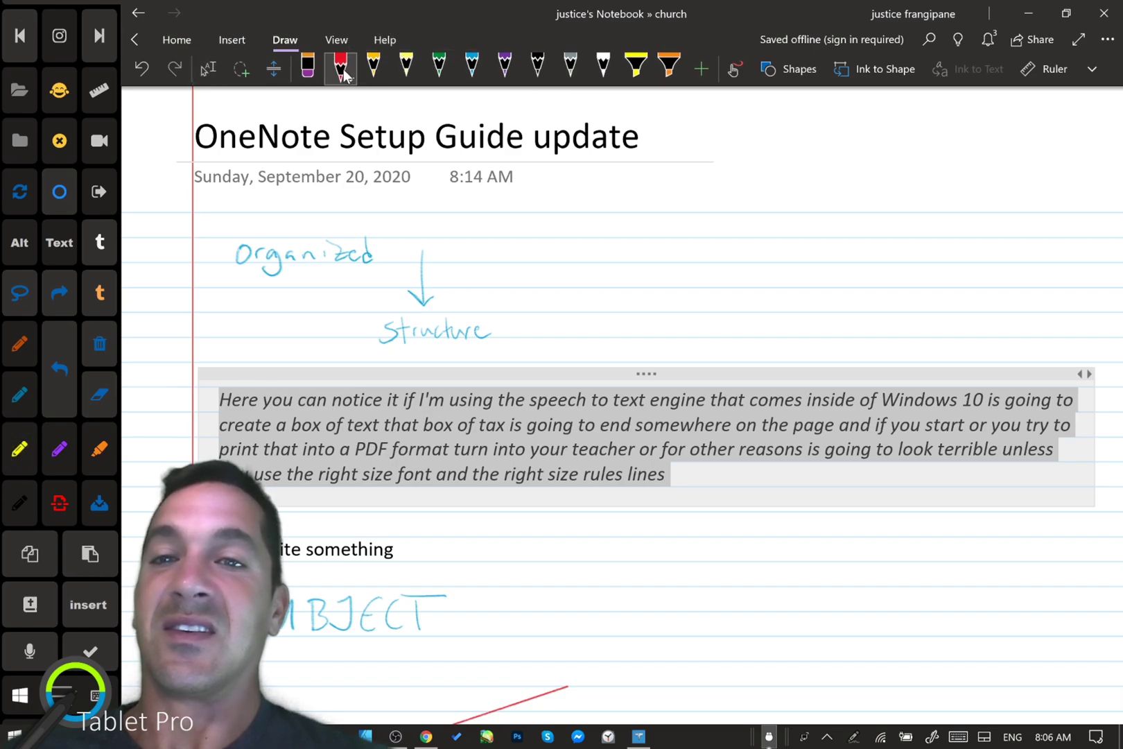
click(408, 68)
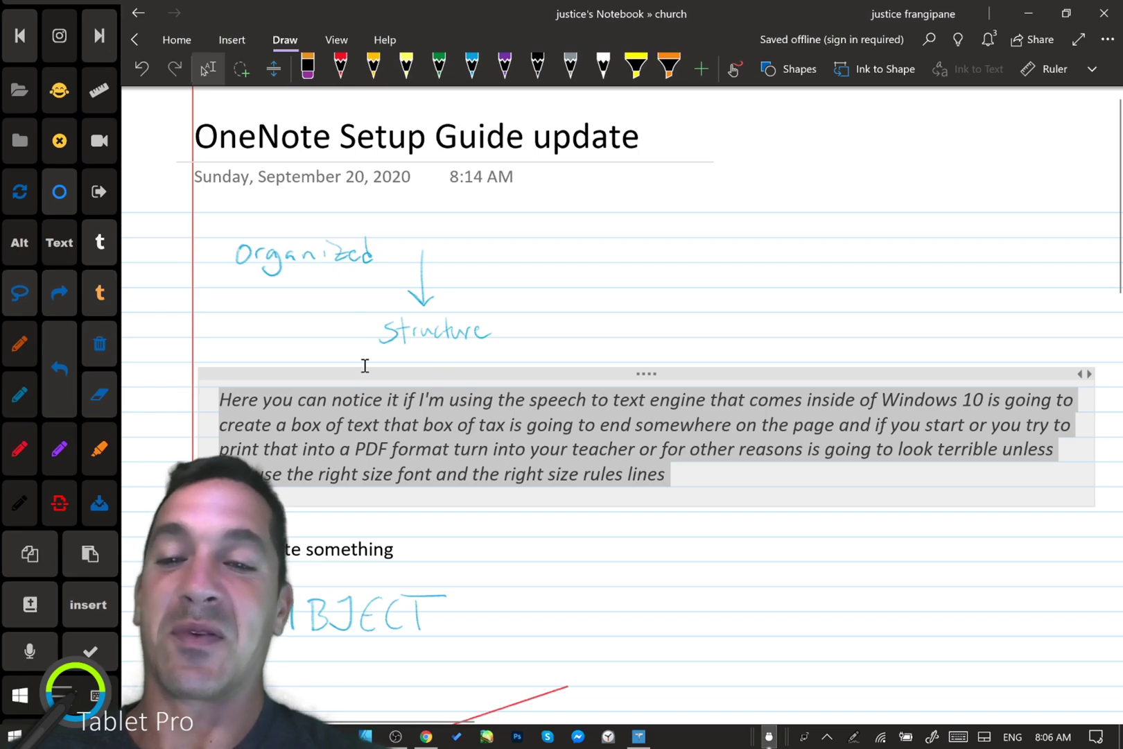
click(592, 562)
scroll(593, 563, down, 5)
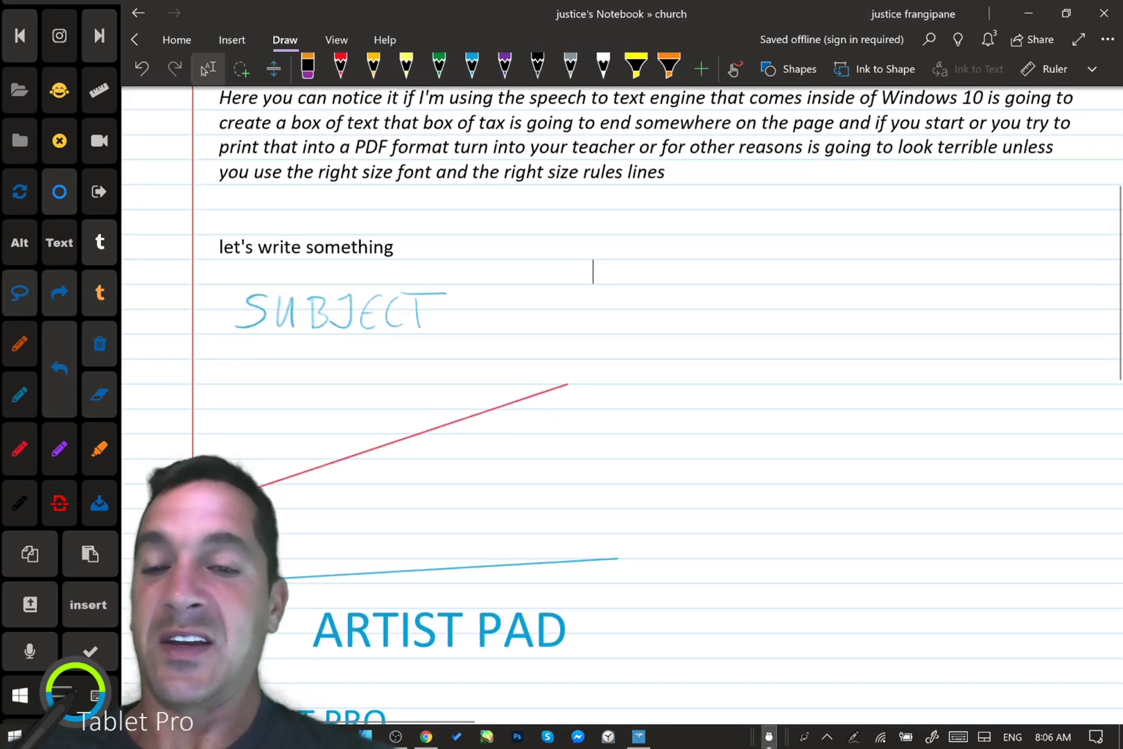
scroll(622, 416, down, 1)
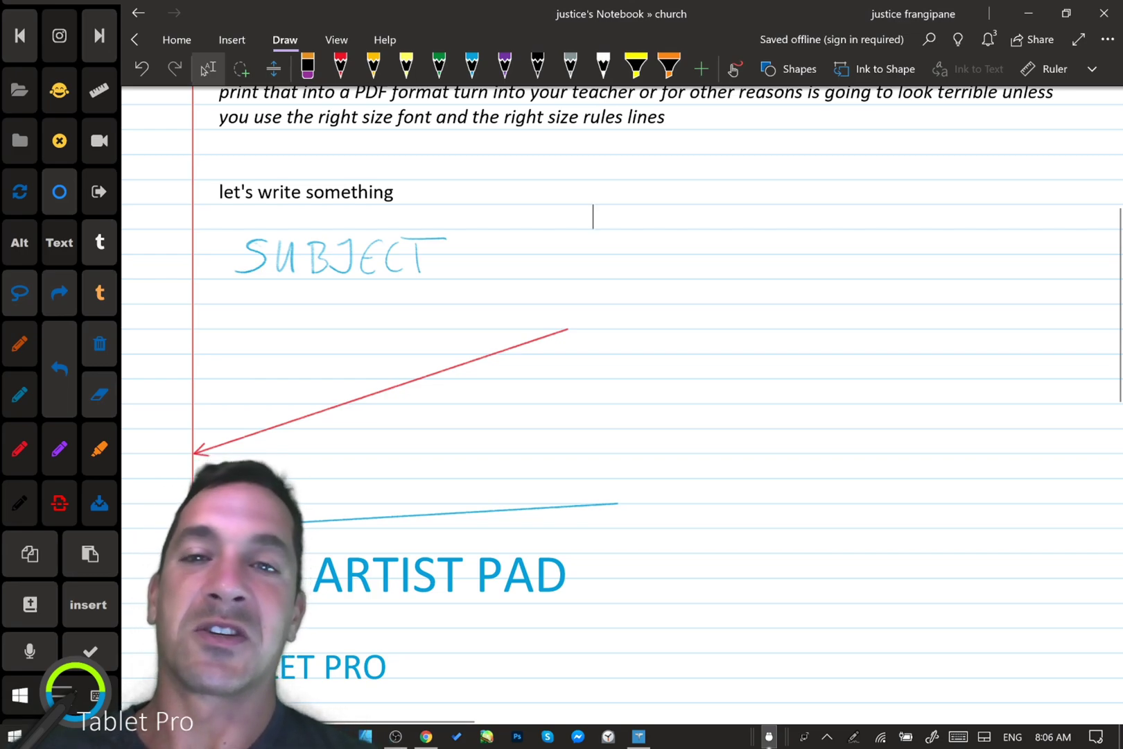